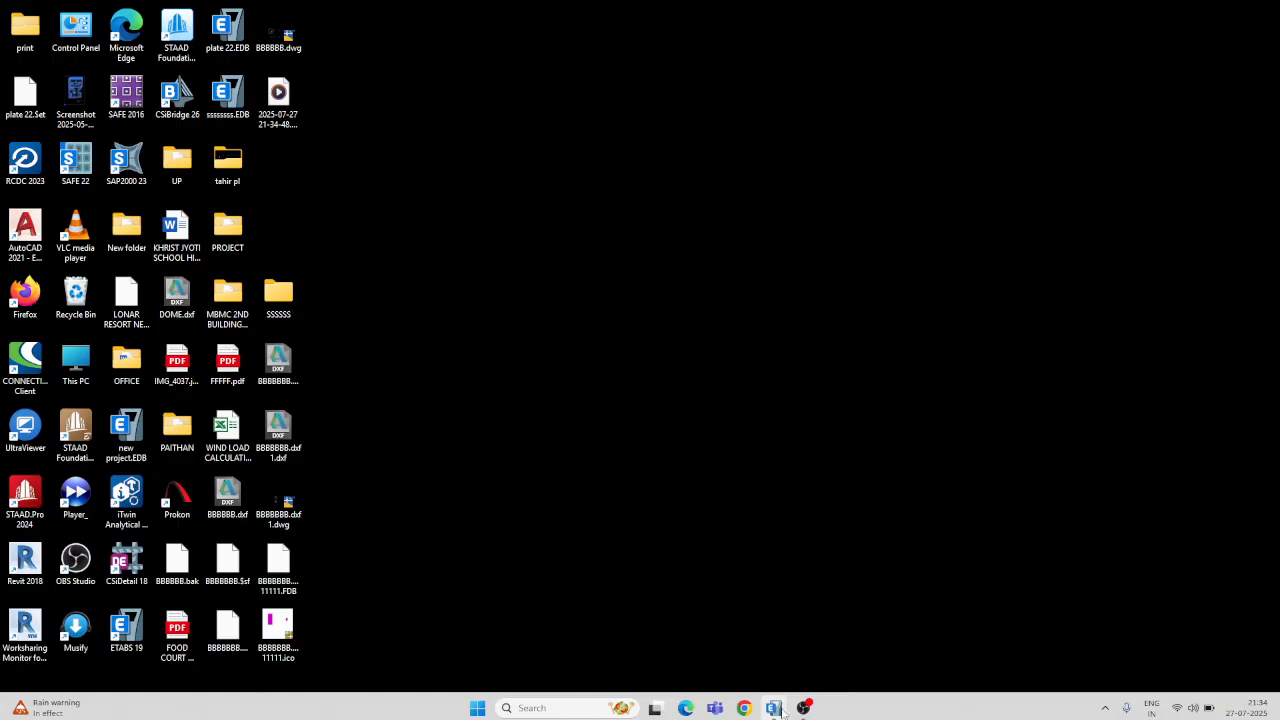
Step: Restore the ETABS window from the taskbar so its Start Page fills the screen
left_click(783, 655)
left_click(773, 709)
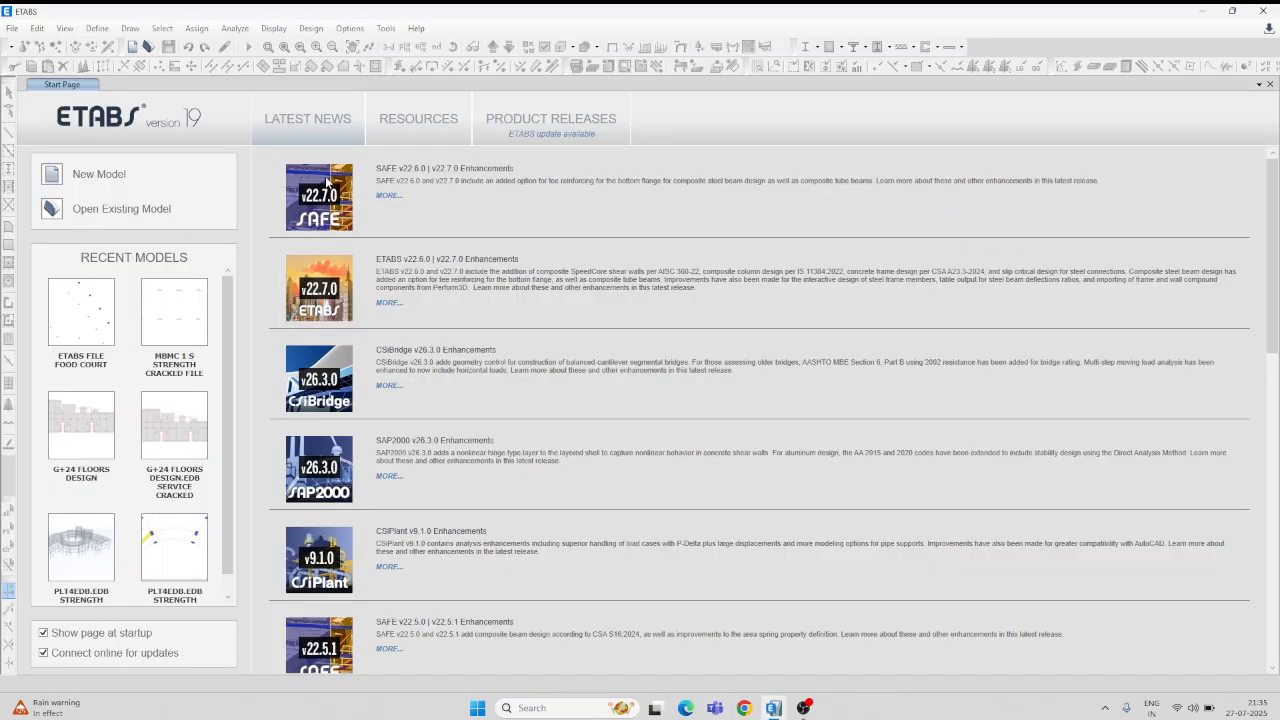
Step: Create a new model with built-in Metric SI units, Indian steel sections, IS 800:2007 and IS 456:2000
left_click(111, 177)
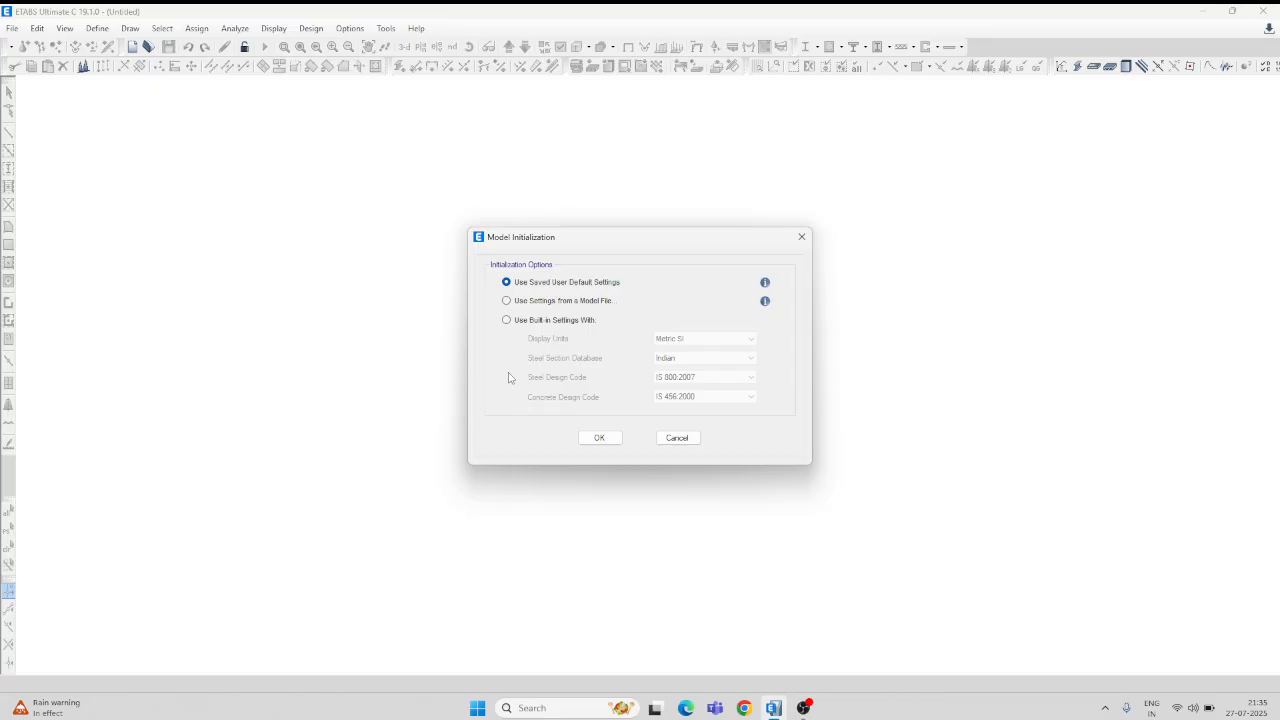
left_click(553, 321)
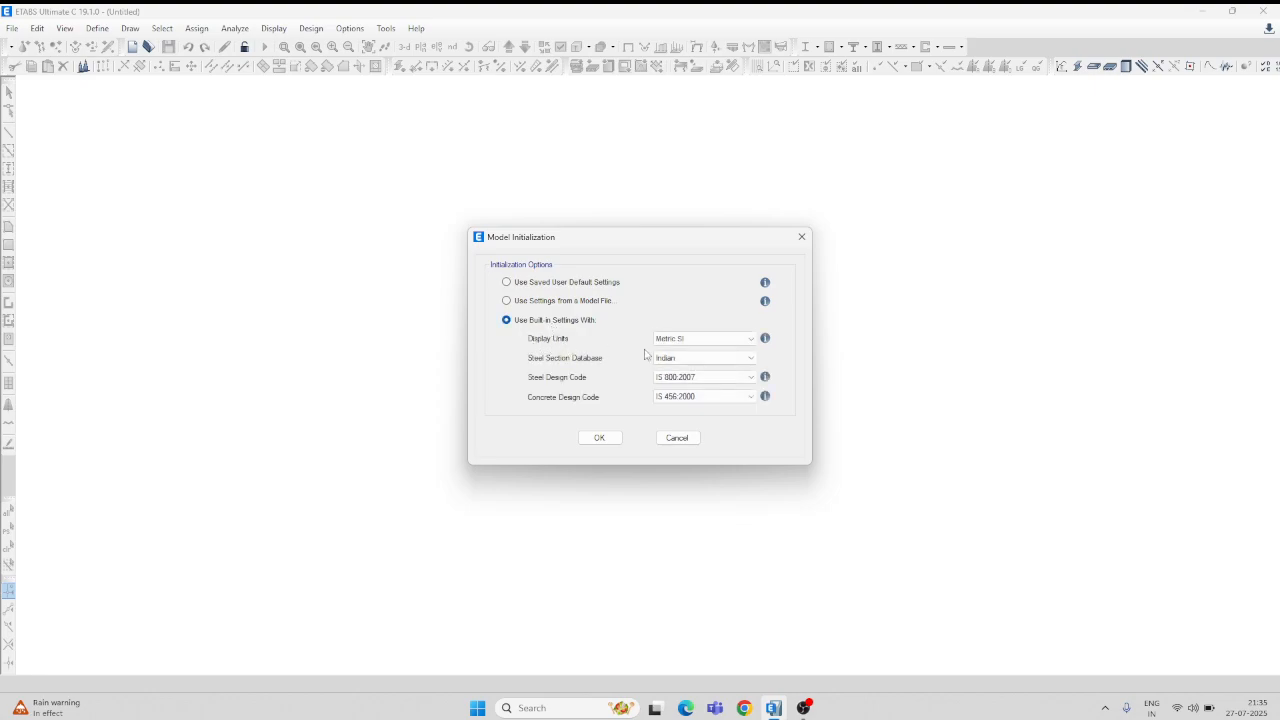
left_click(749, 340)
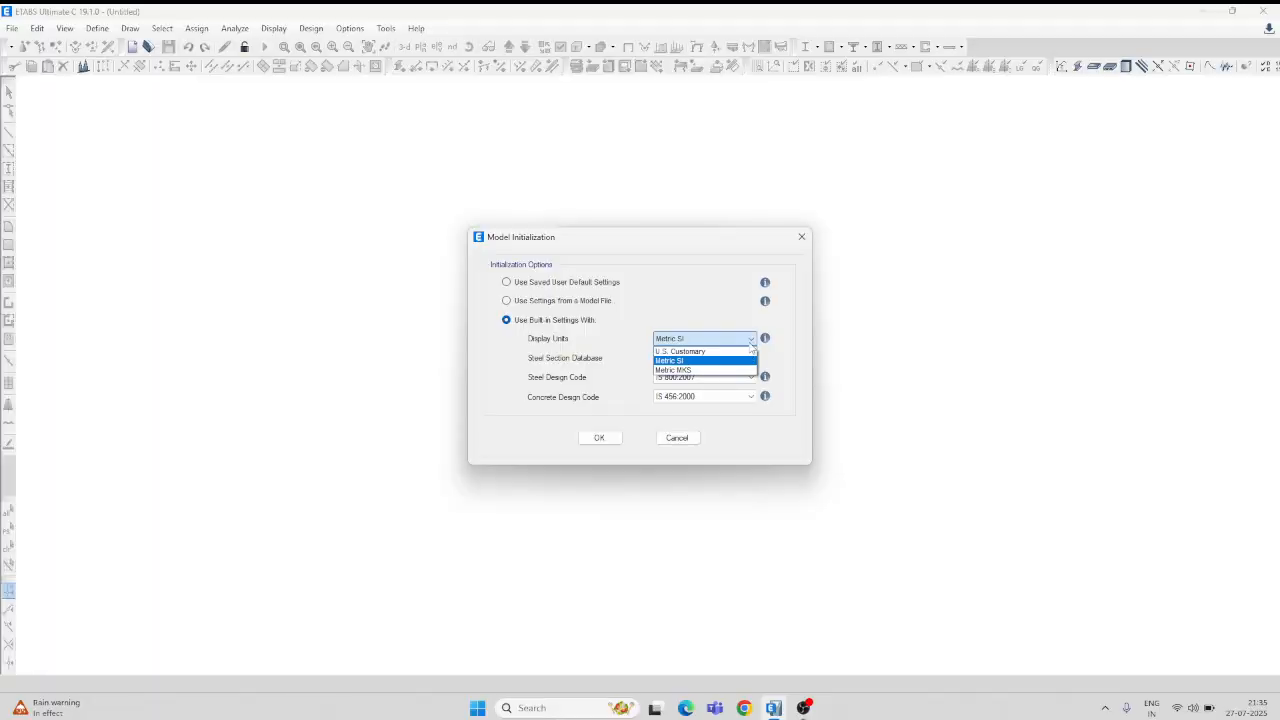
left_click(703, 362)
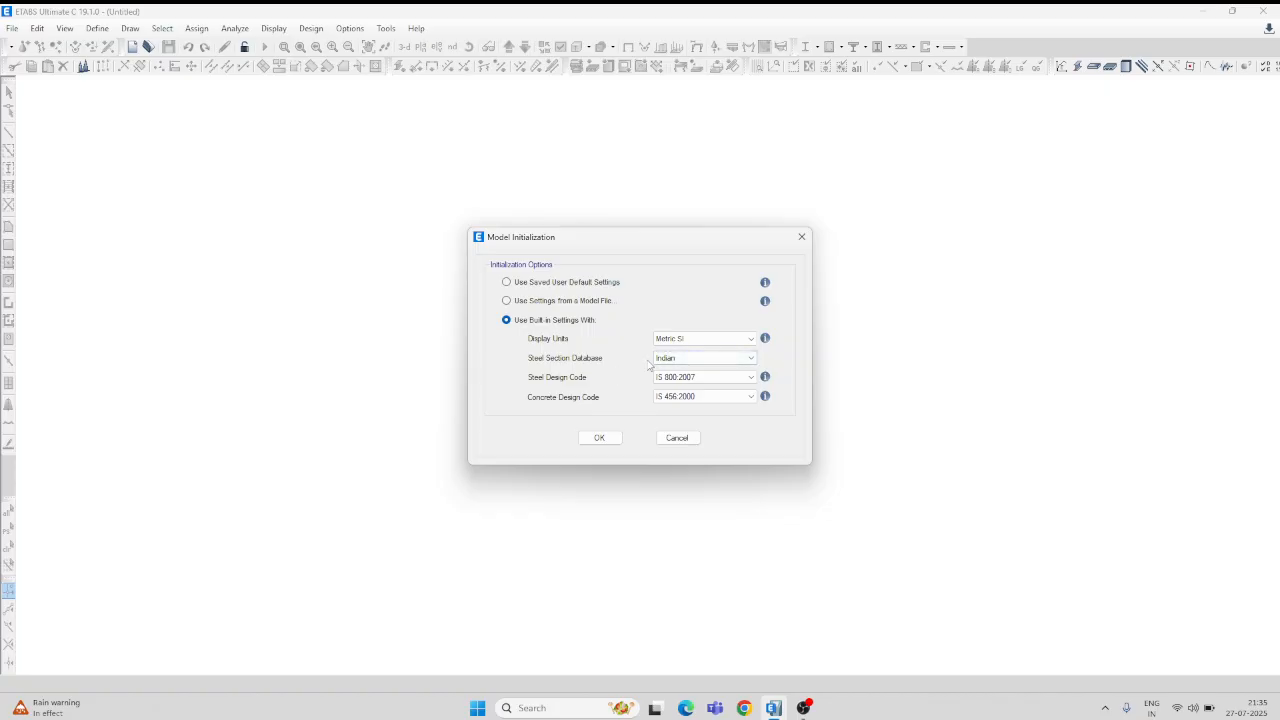
left_click(750, 358)
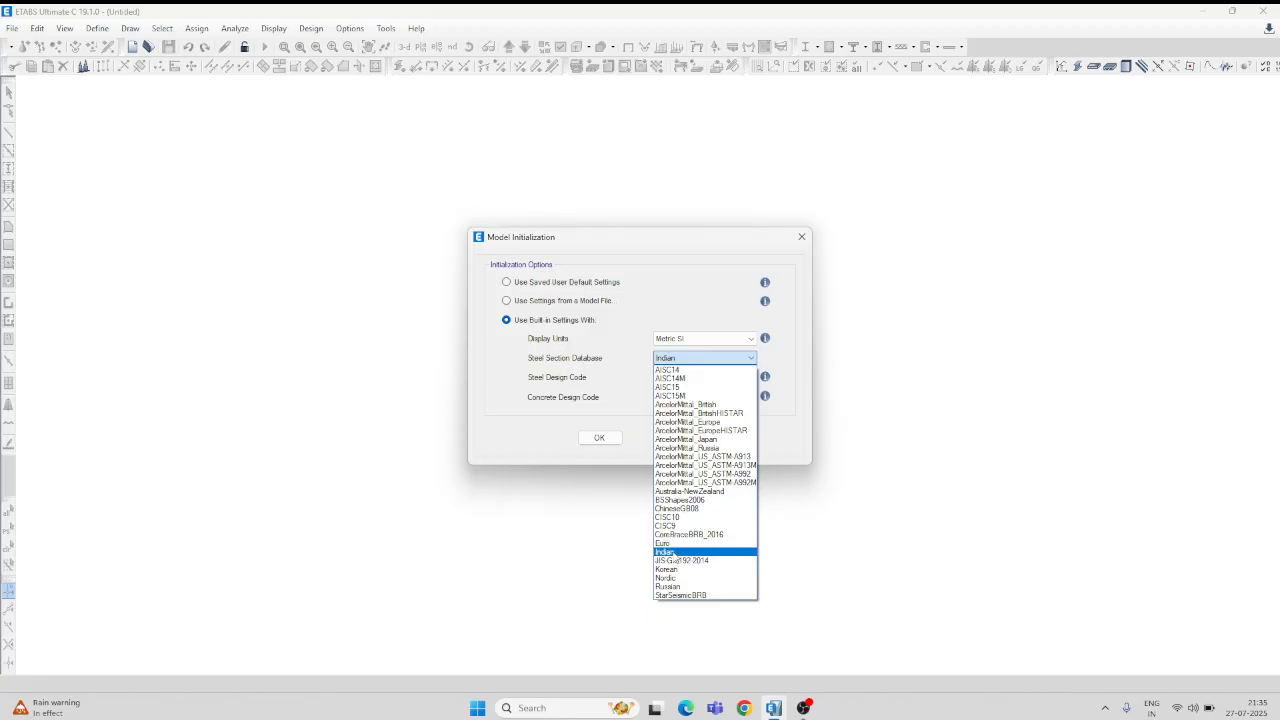
left_click(672, 553)
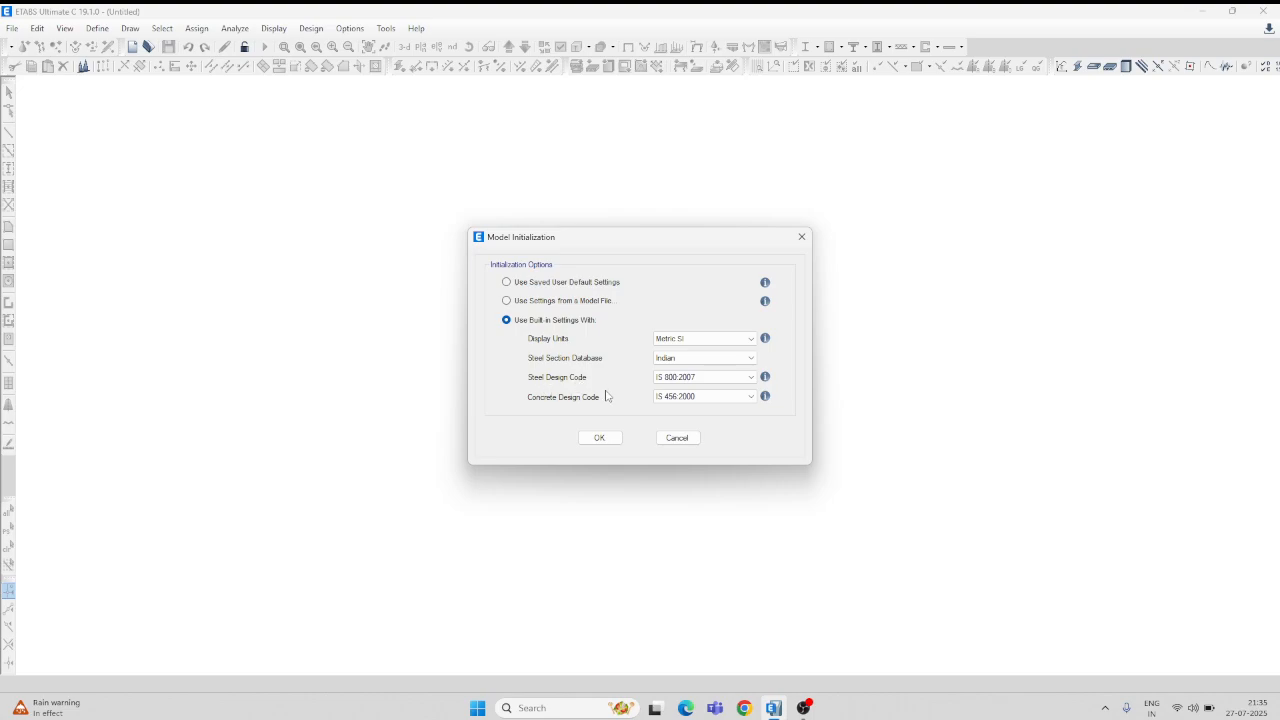
left_click(751, 378)
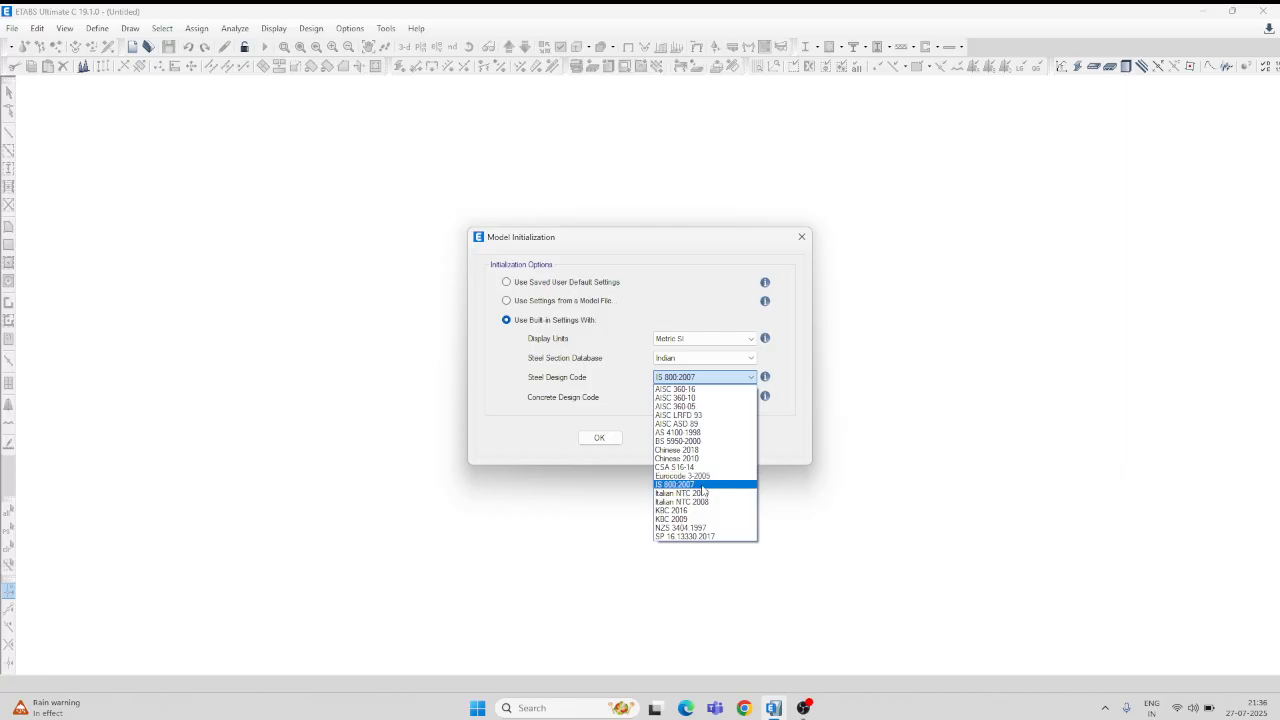
left_click(703, 485)
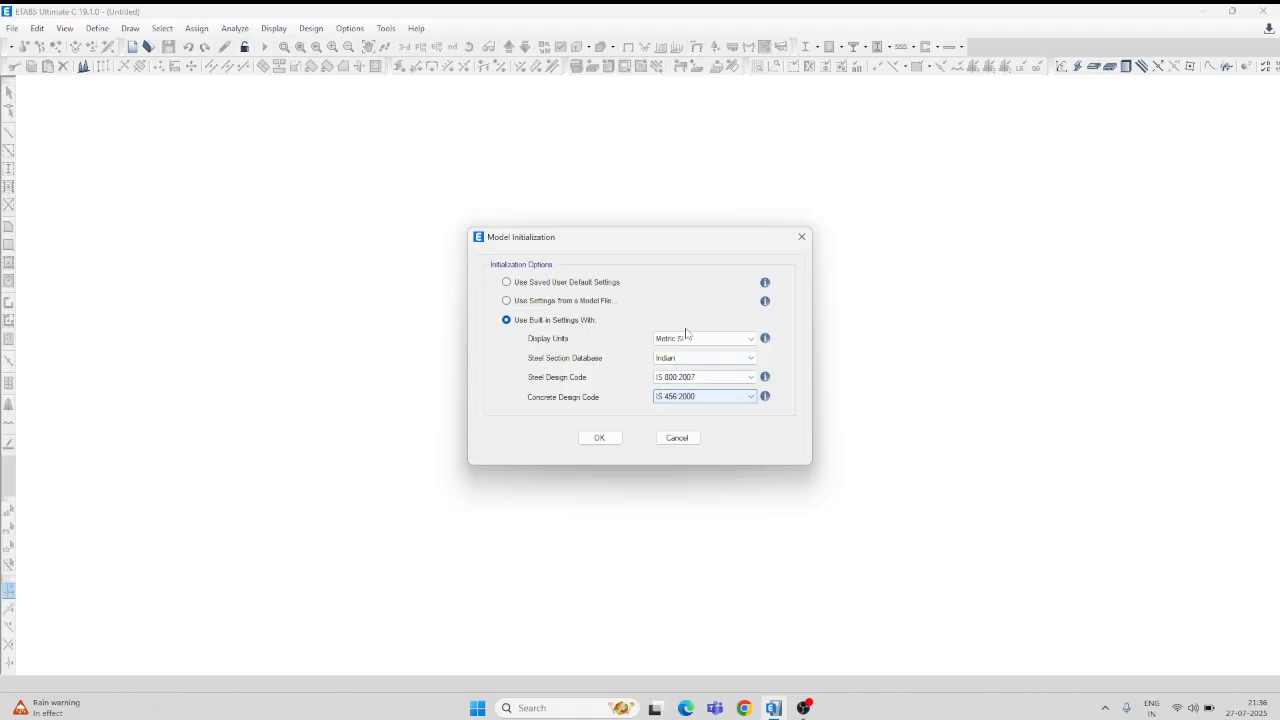
left_click(600, 438)
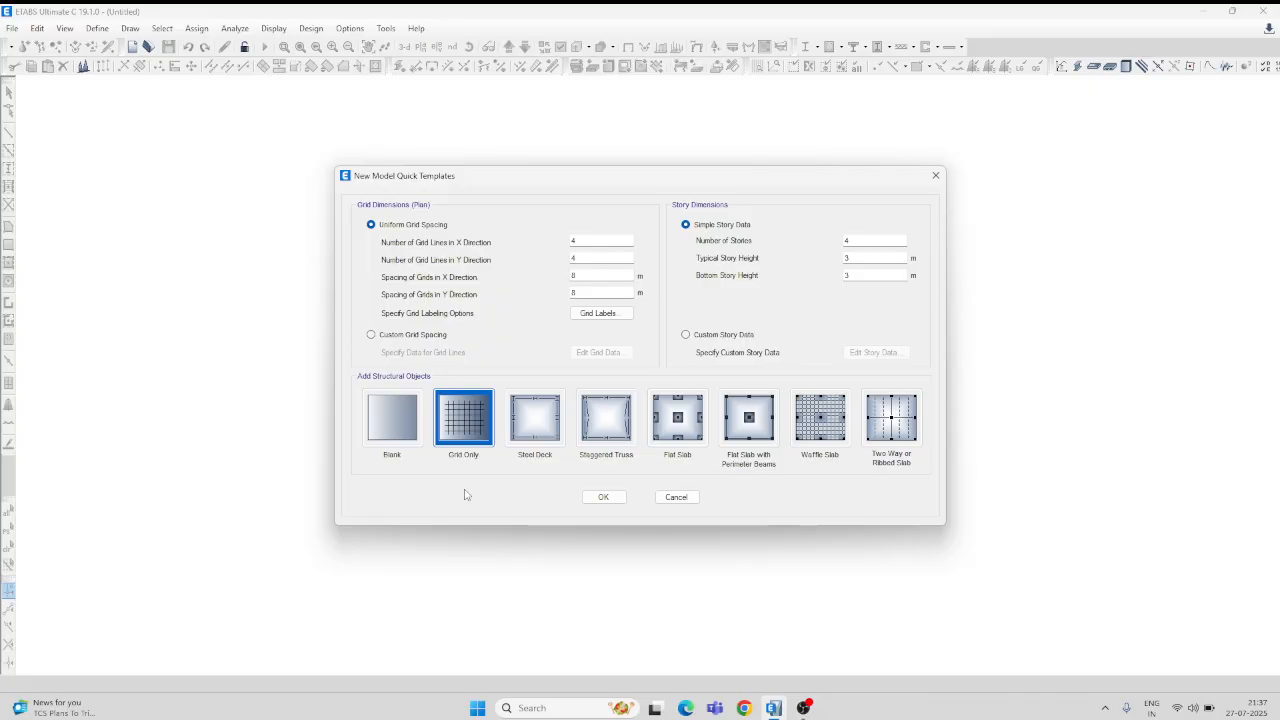
Step: Create the model from the Blank template with four 3 m storeys
left_click(400, 428)
left_click(603, 497)
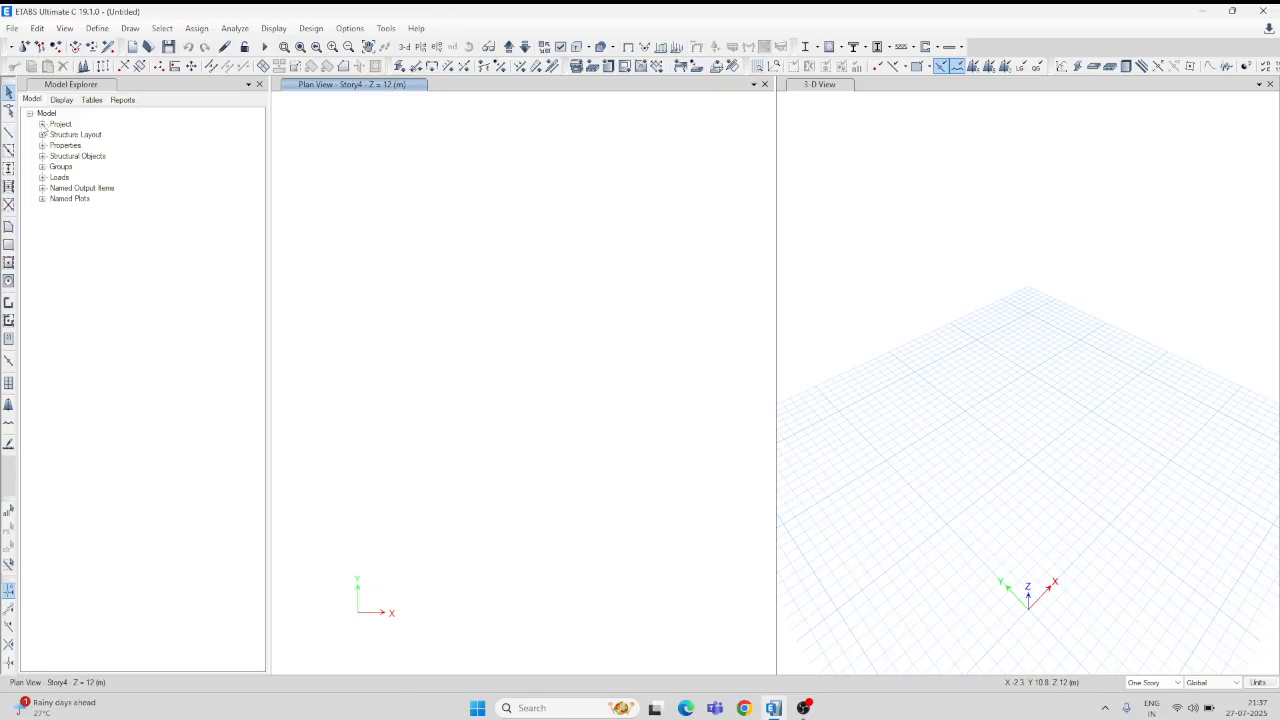
Step: Expand Project, Structure Layout, Properties and Materials in the Model Explorer tree
left_click(42, 124)
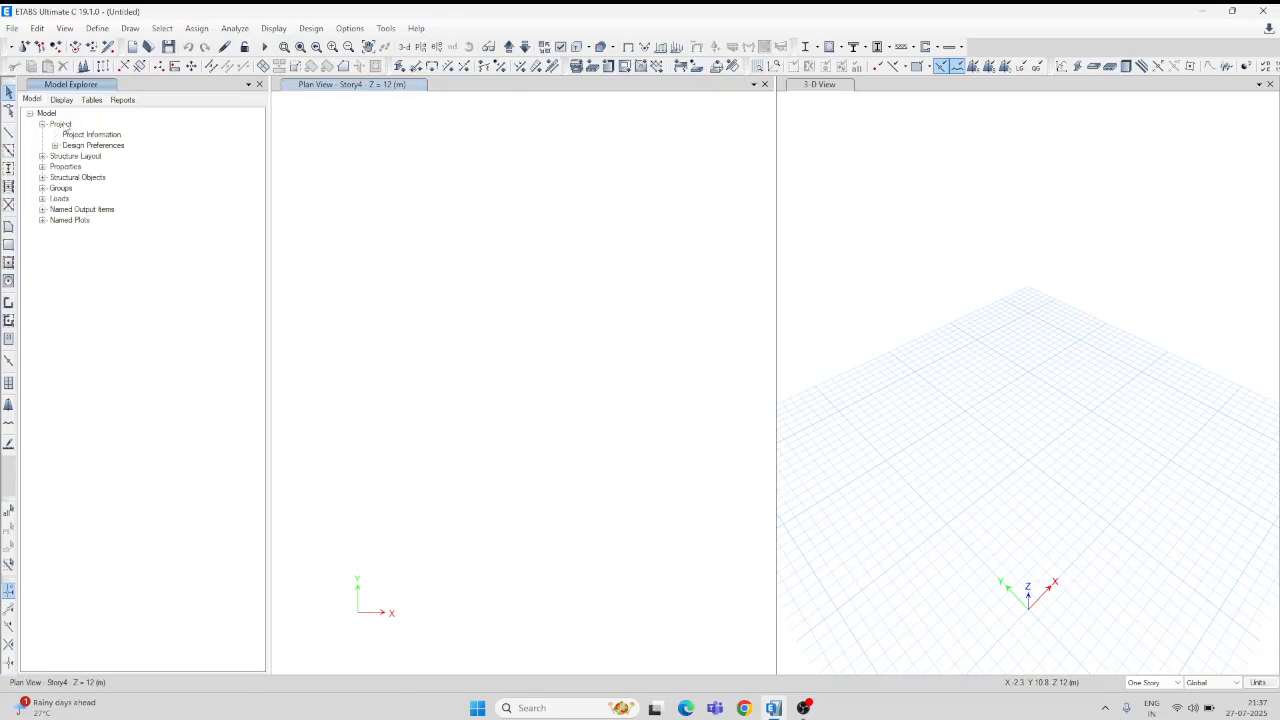
left_click(42, 156)
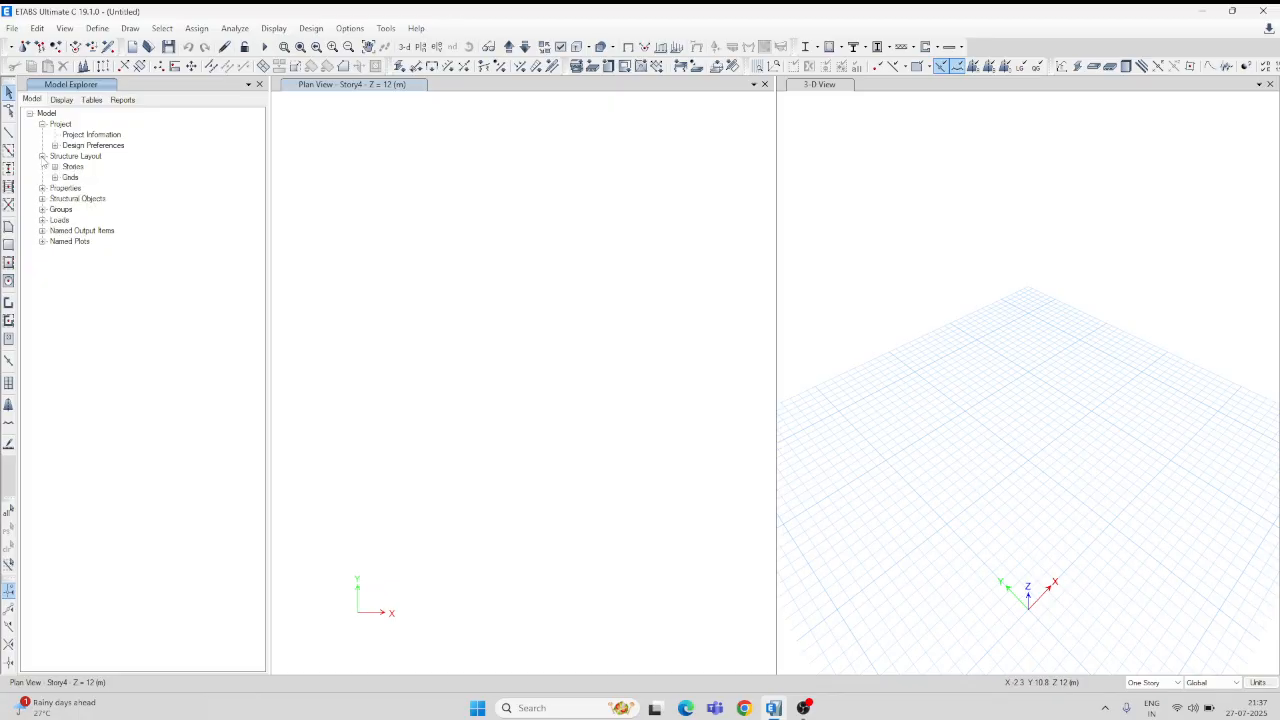
left_click(42, 188)
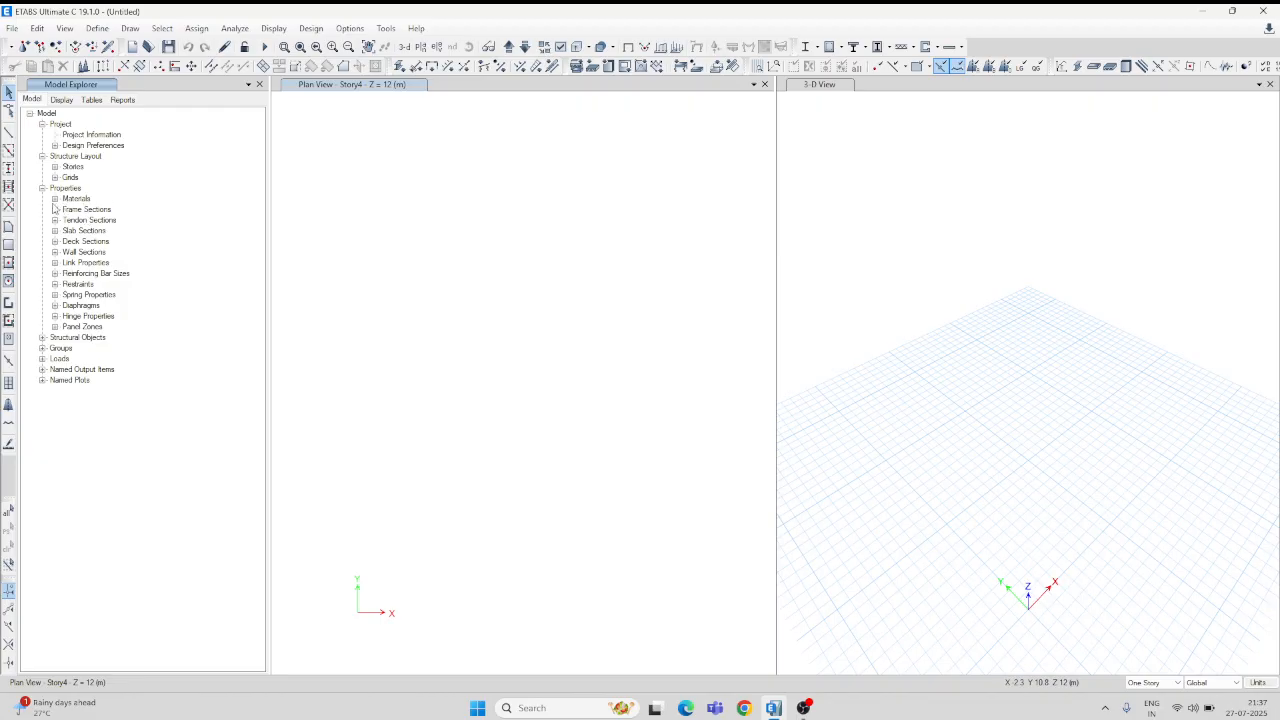
left_click(55, 200)
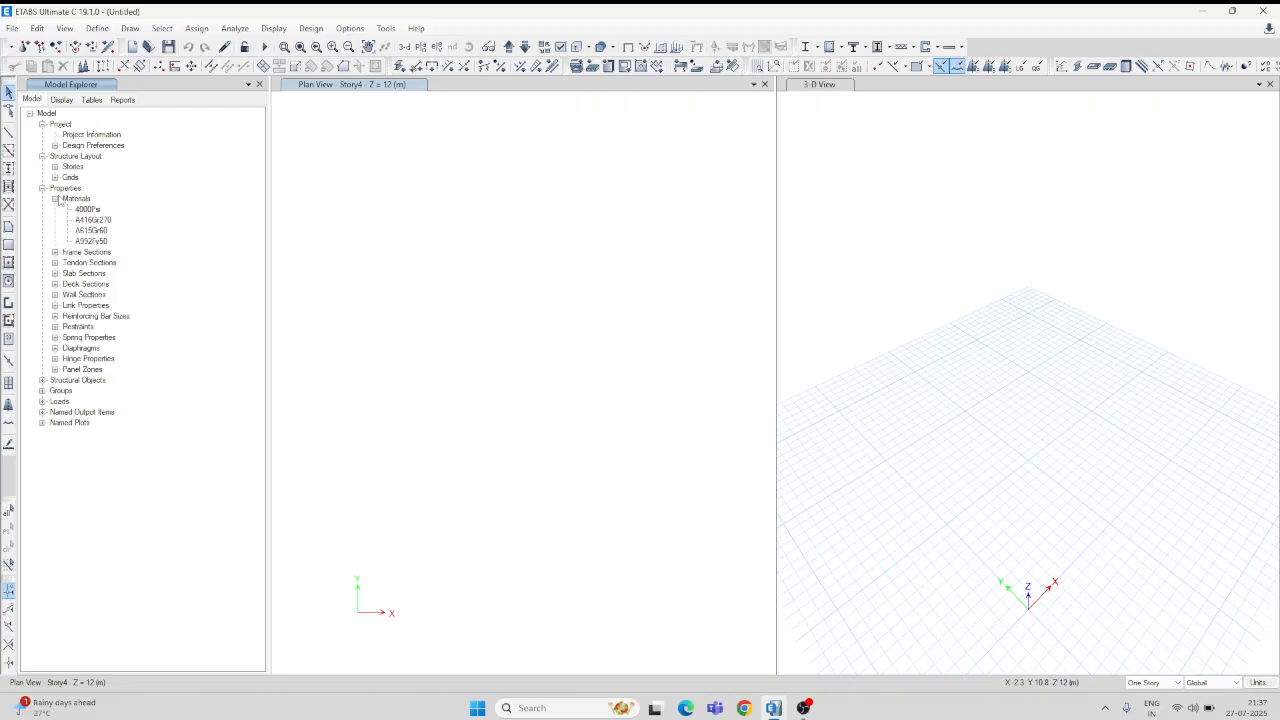
Step: Add a new material from the Materials list with the region set to India
right_click(74, 203)
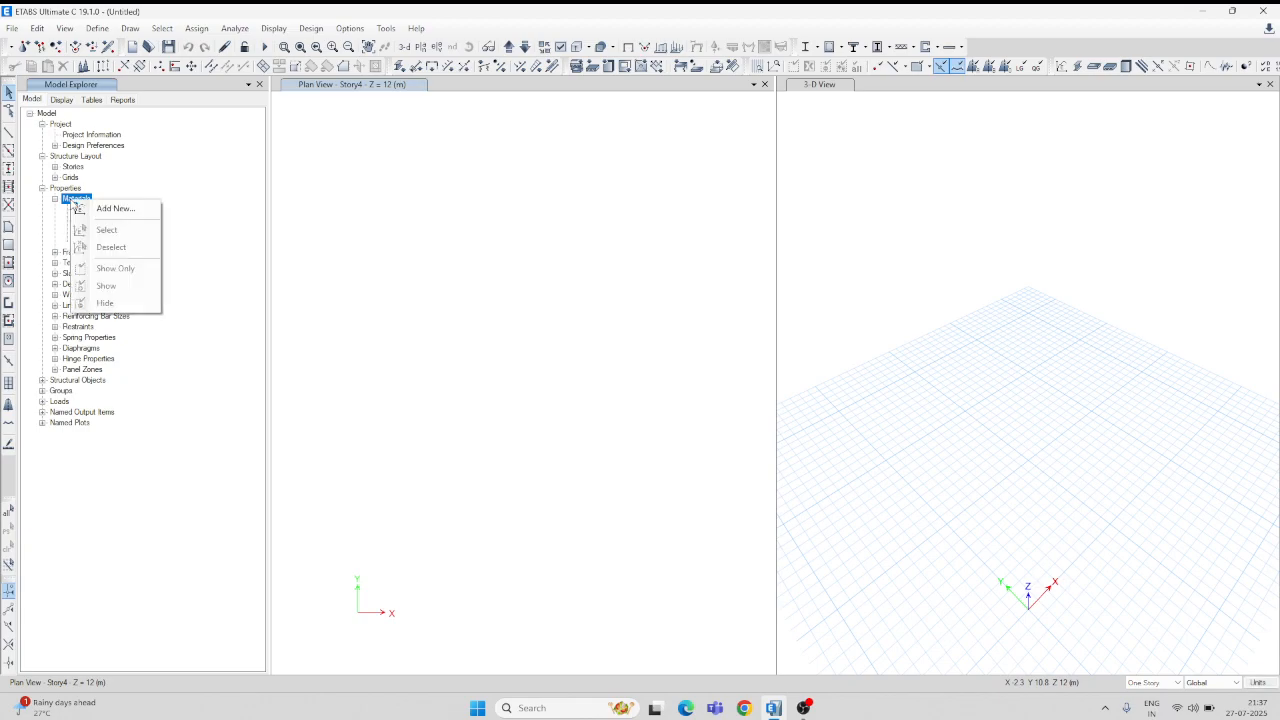
left_click(126, 211)
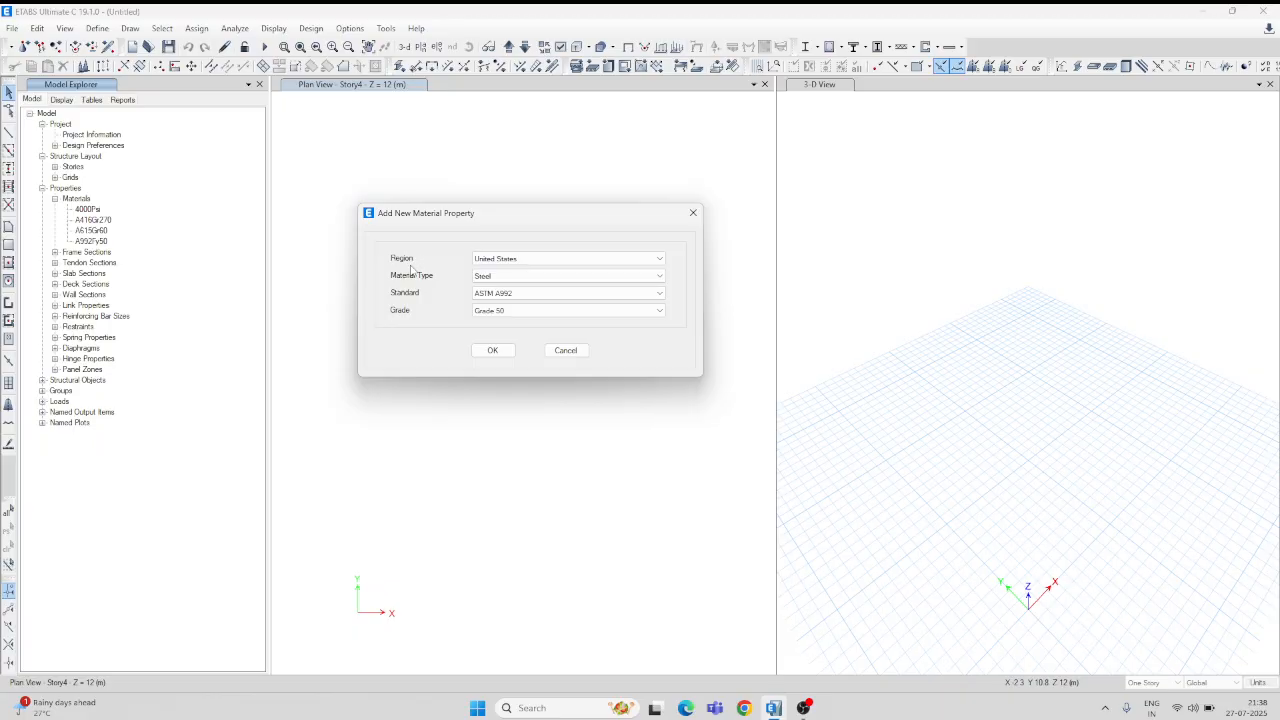
left_click(660, 259)
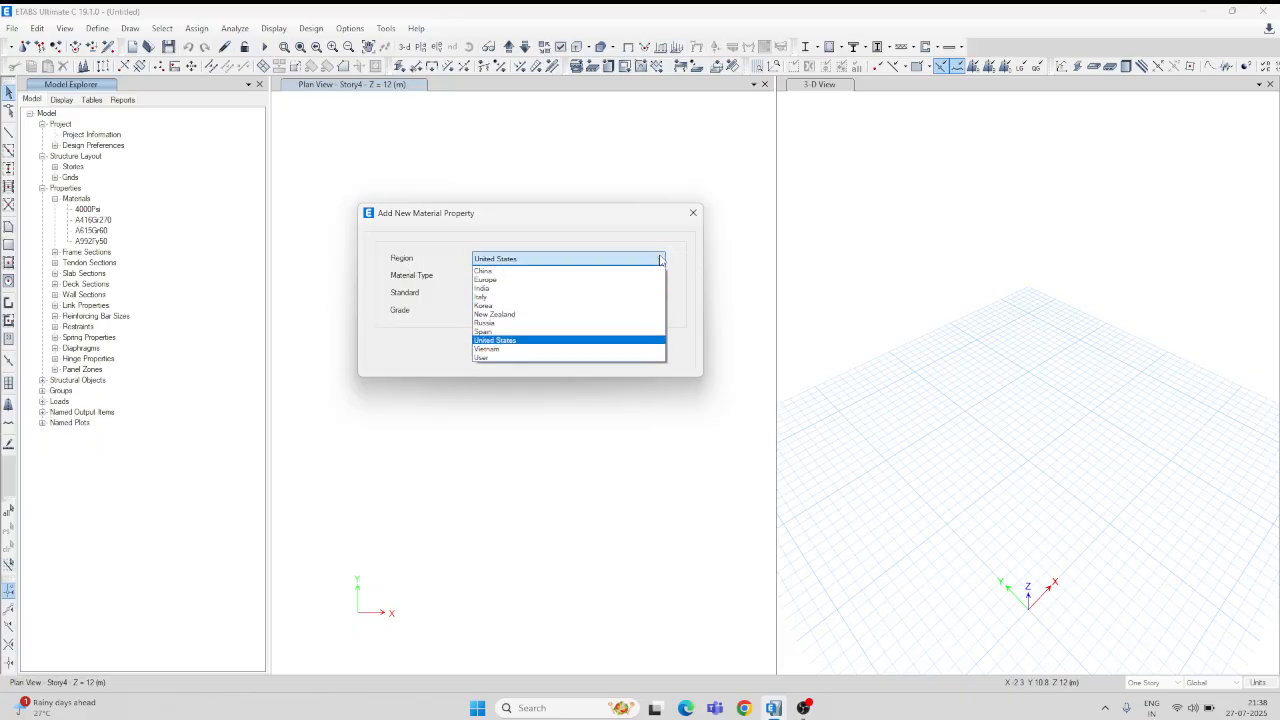
left_click(494, 289)
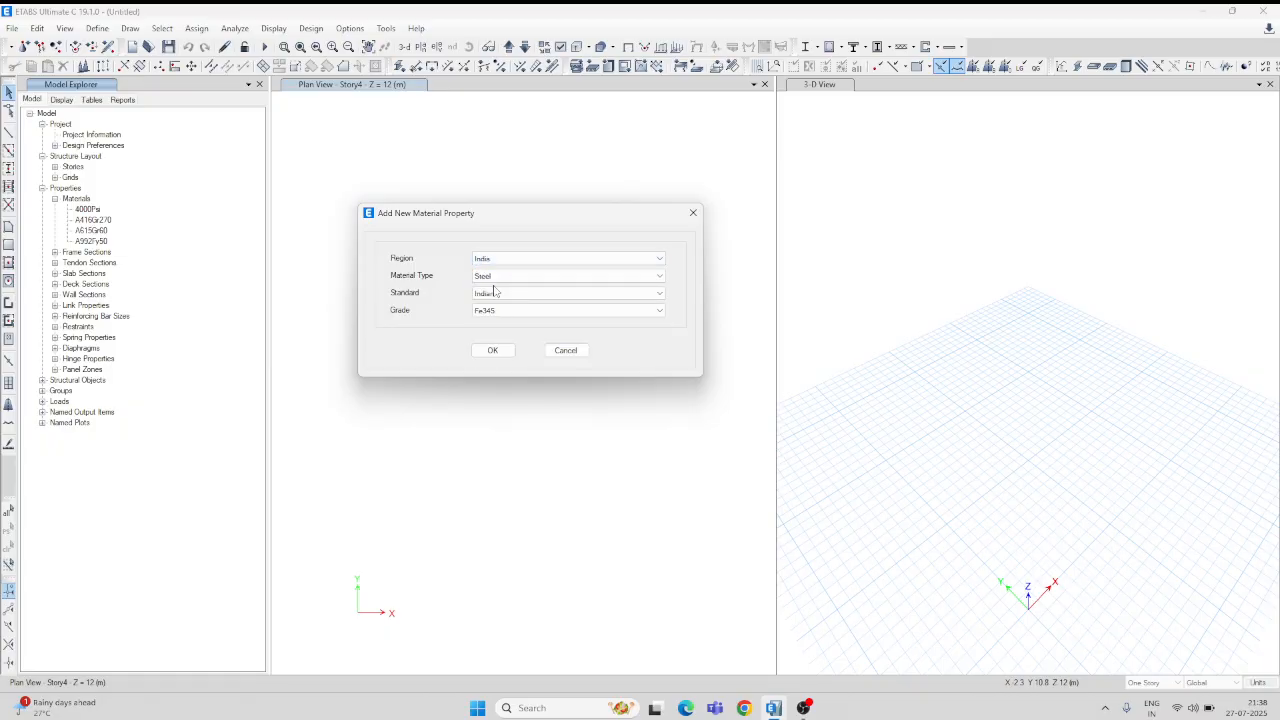
Step: Make the new material Rebar, grade HYSD Grade 415, and confirm it
left_click(650, 280)
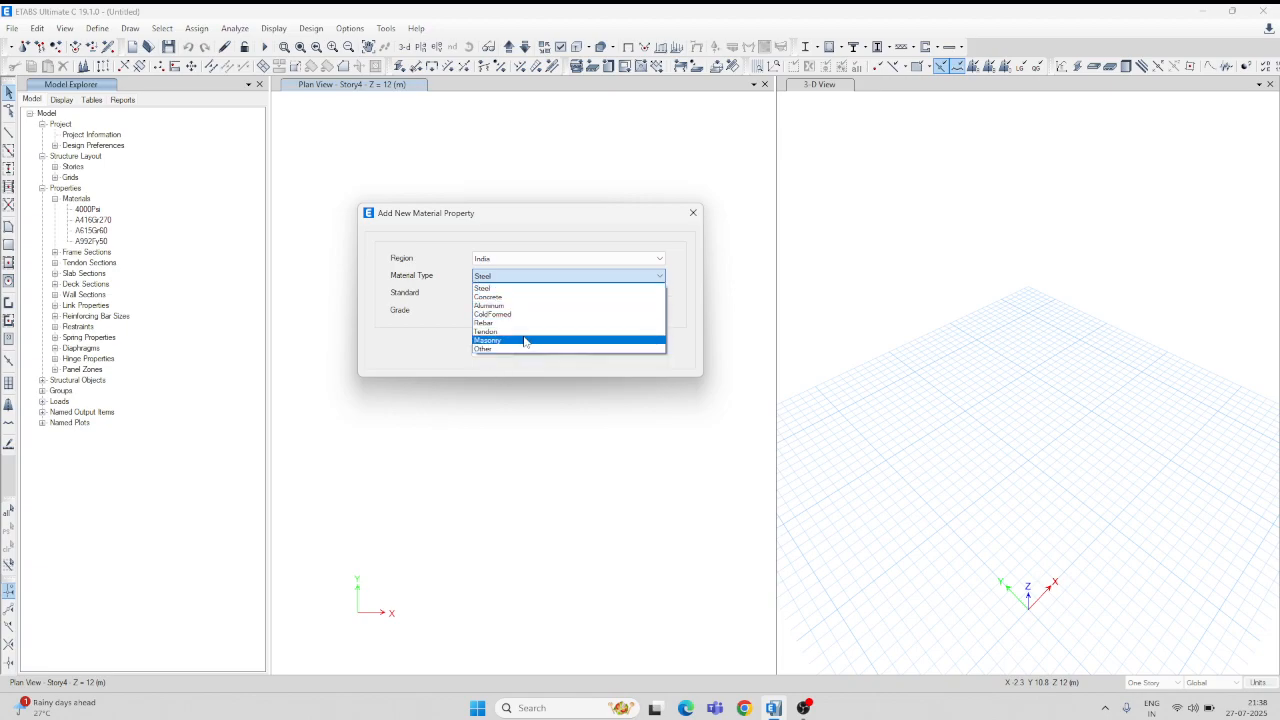
left_click(434, 345)
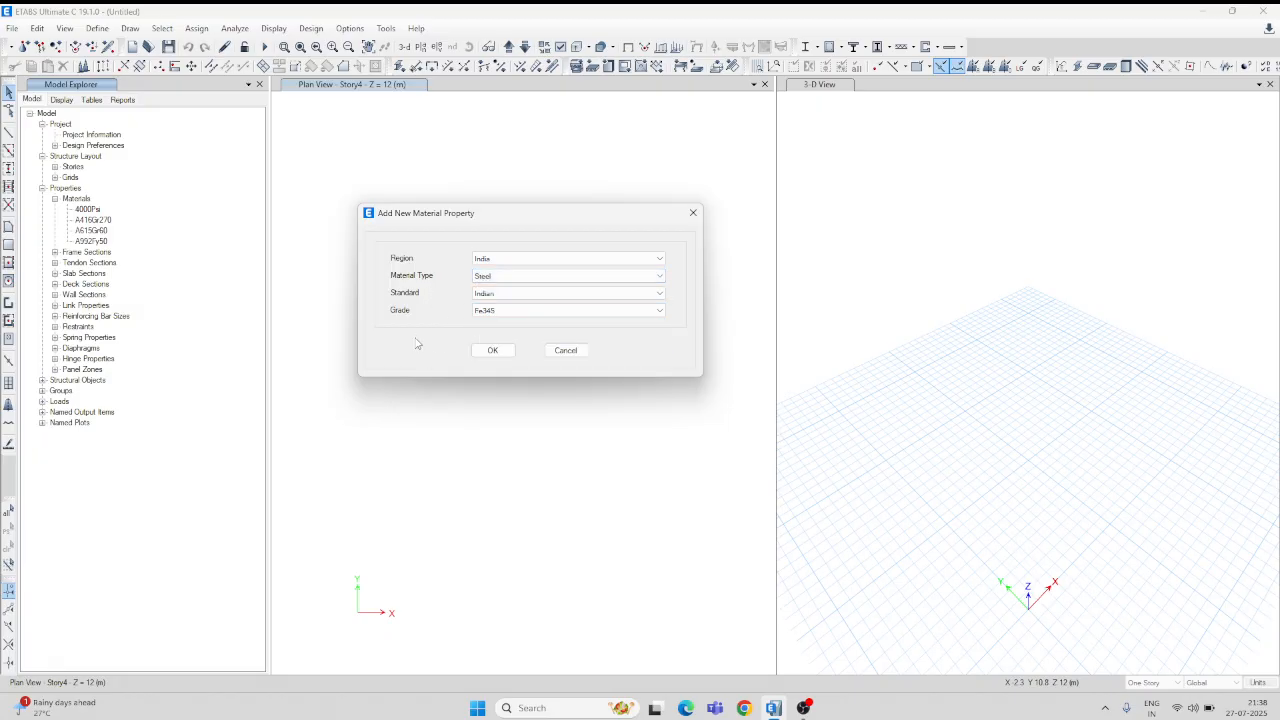
left_click(660, 276)
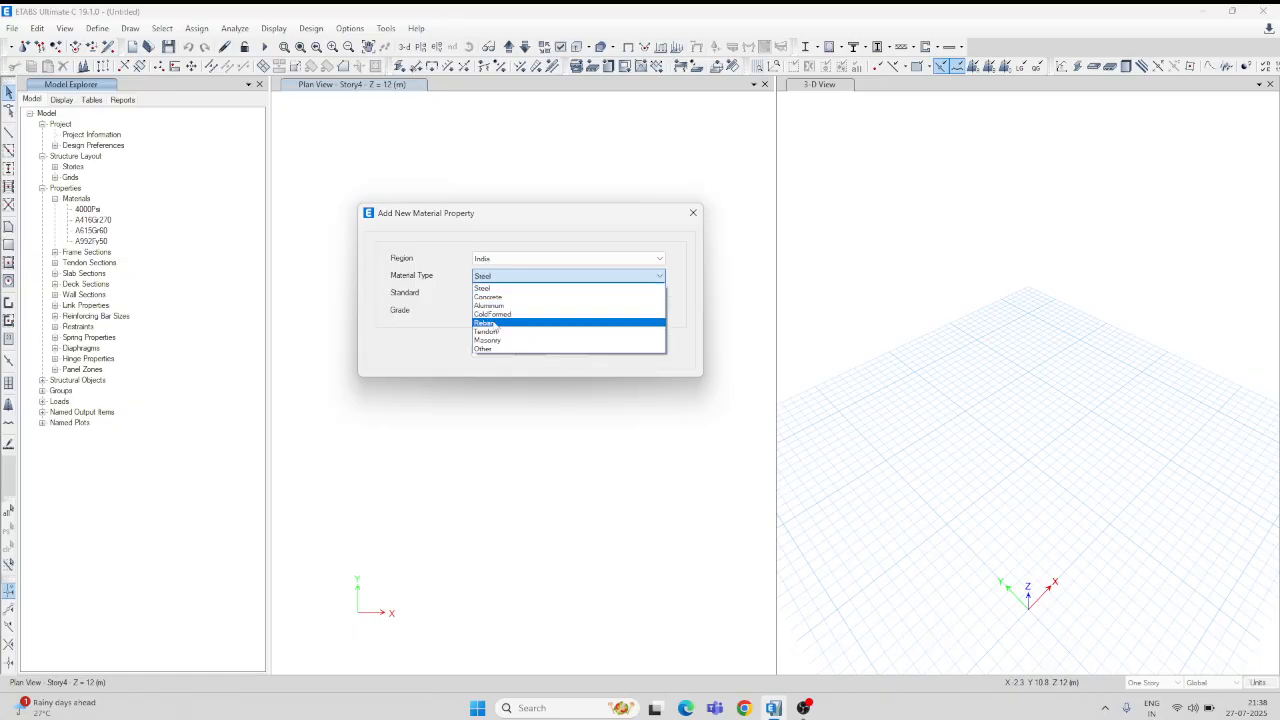
left_click(494, 324)
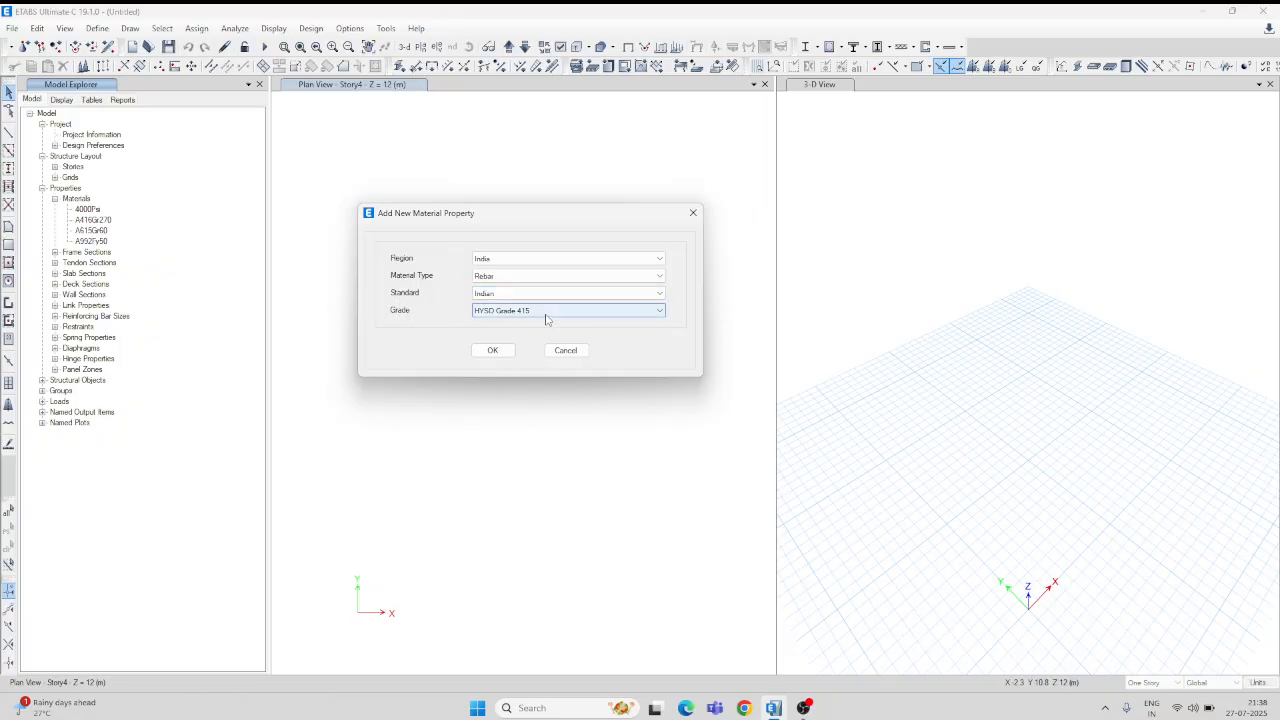
left_click(662, 311)
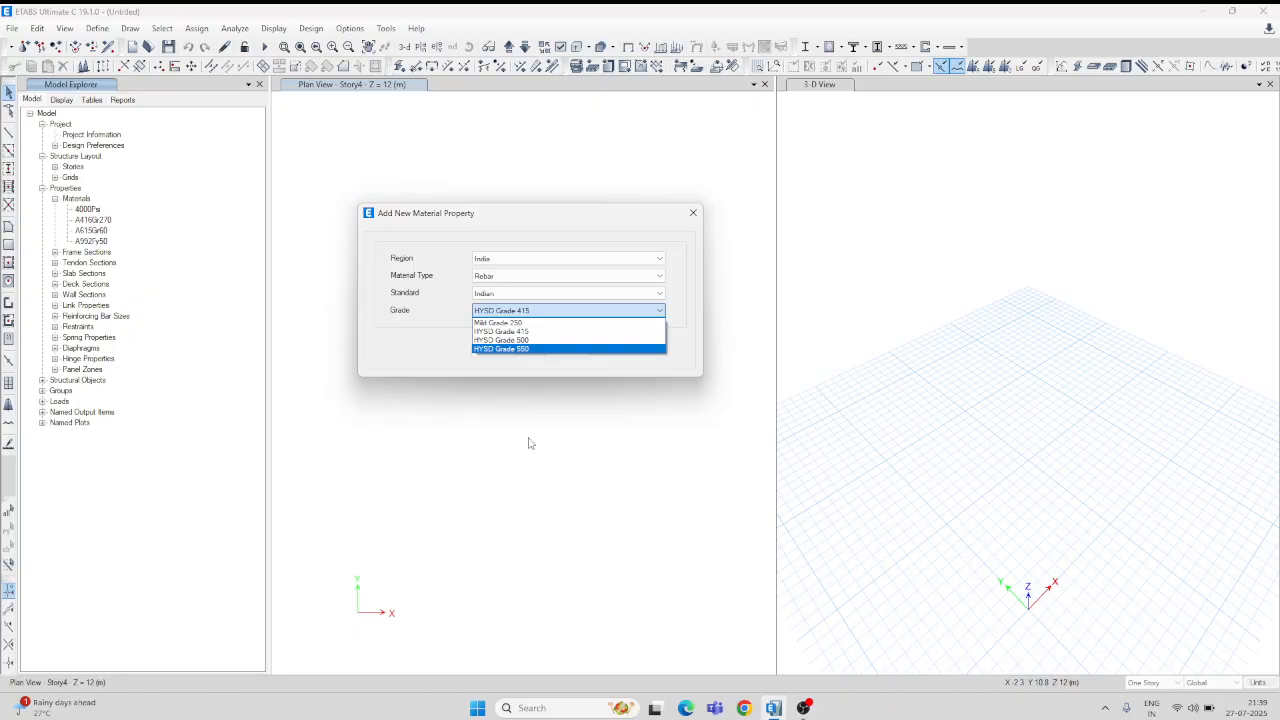
left_click(532, 331)
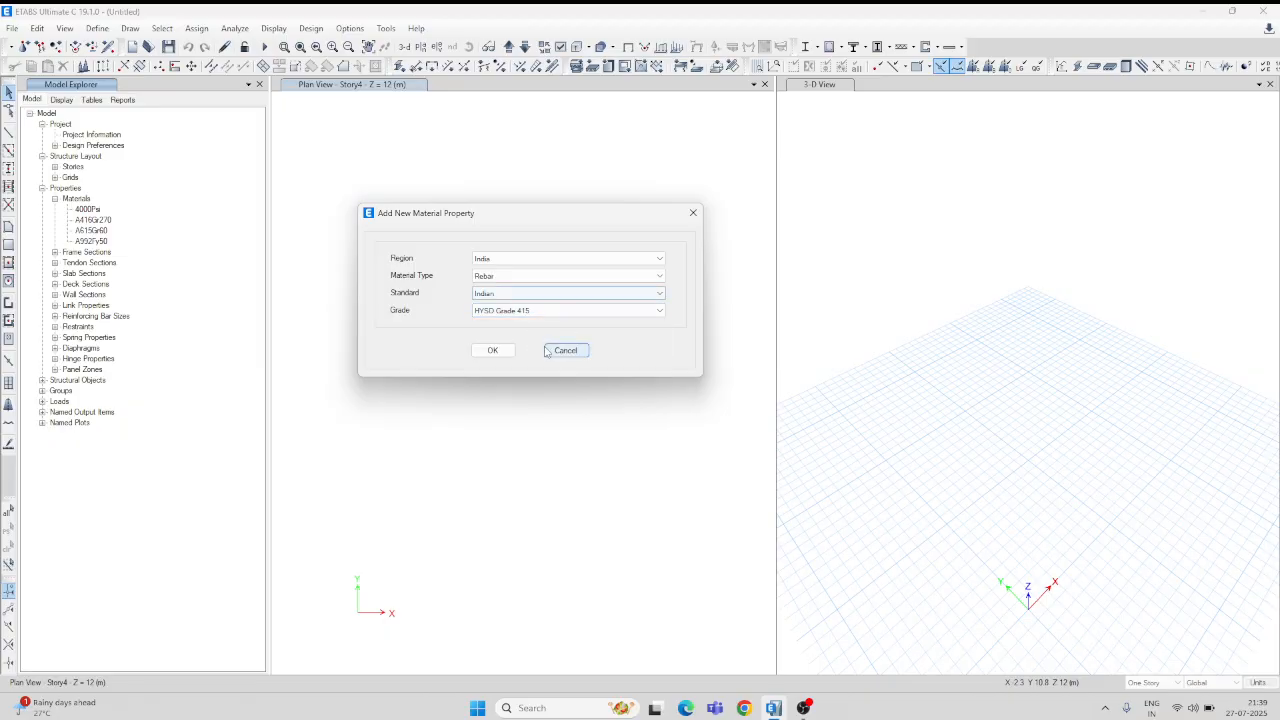
left_click(492, 350)
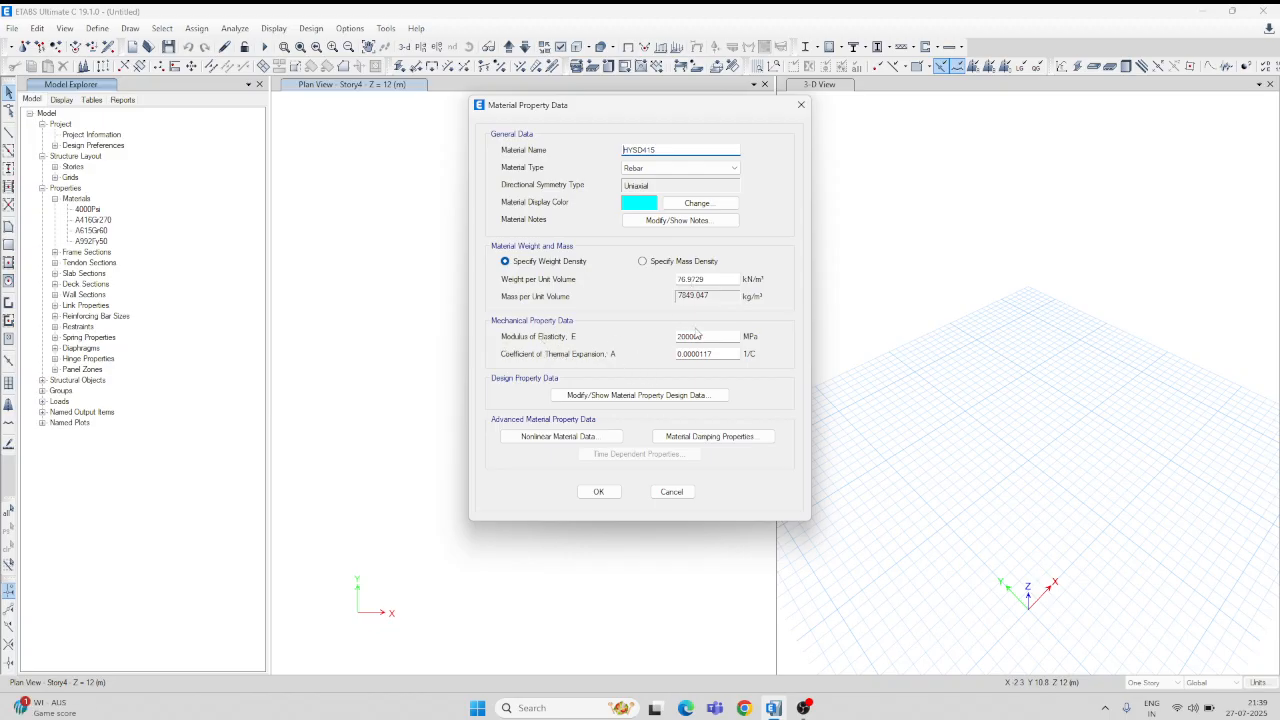
Step: Accept the HYSD415 property data (E = 200000 MPa) and check it in the Materials list
left_click(600, 492)
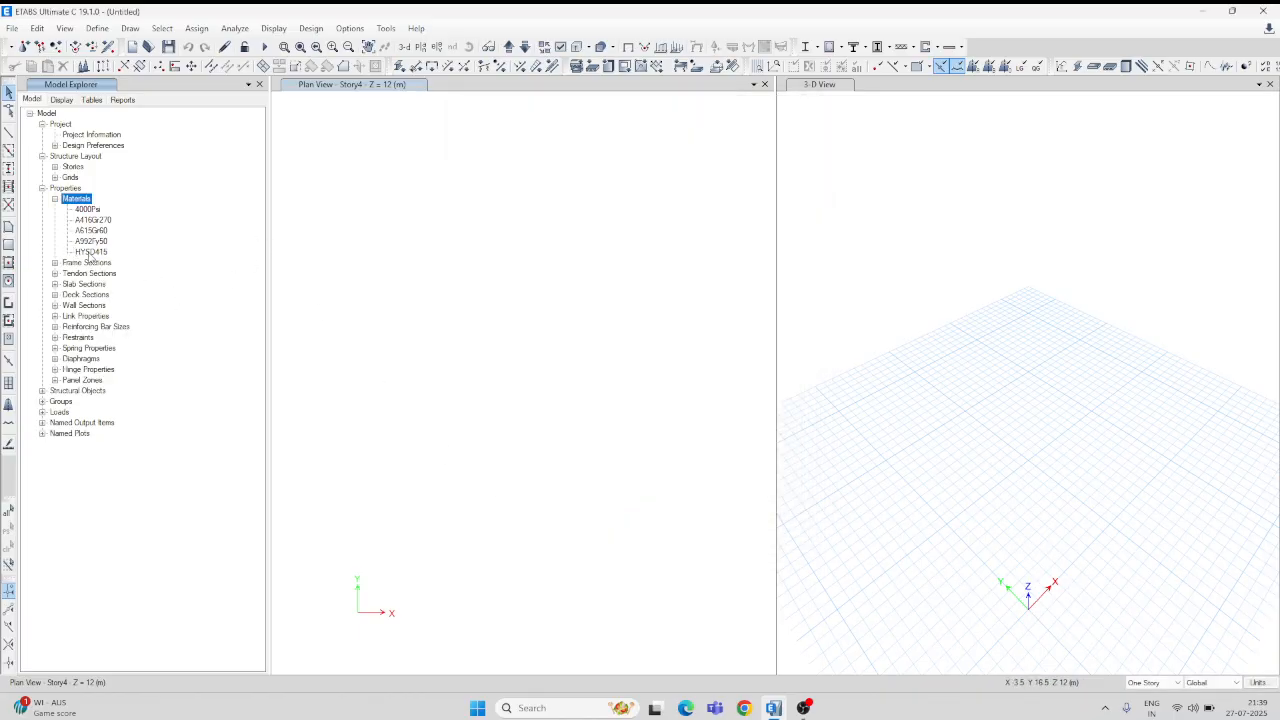
left_click(100, 252)
left_click(77, 200)
Step: Add a second Indian rebar material with grade HYSD Grade 500 and accept its properties
right_click(79, 205)
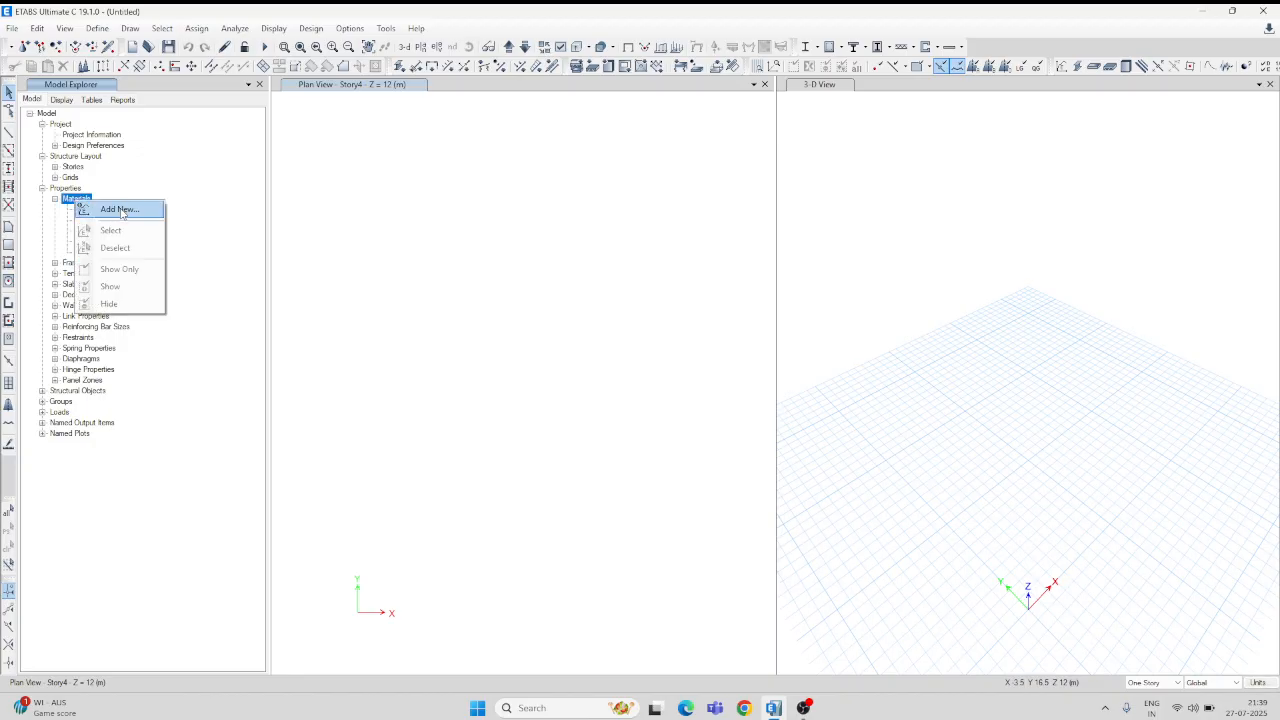
left_click(119, 209)
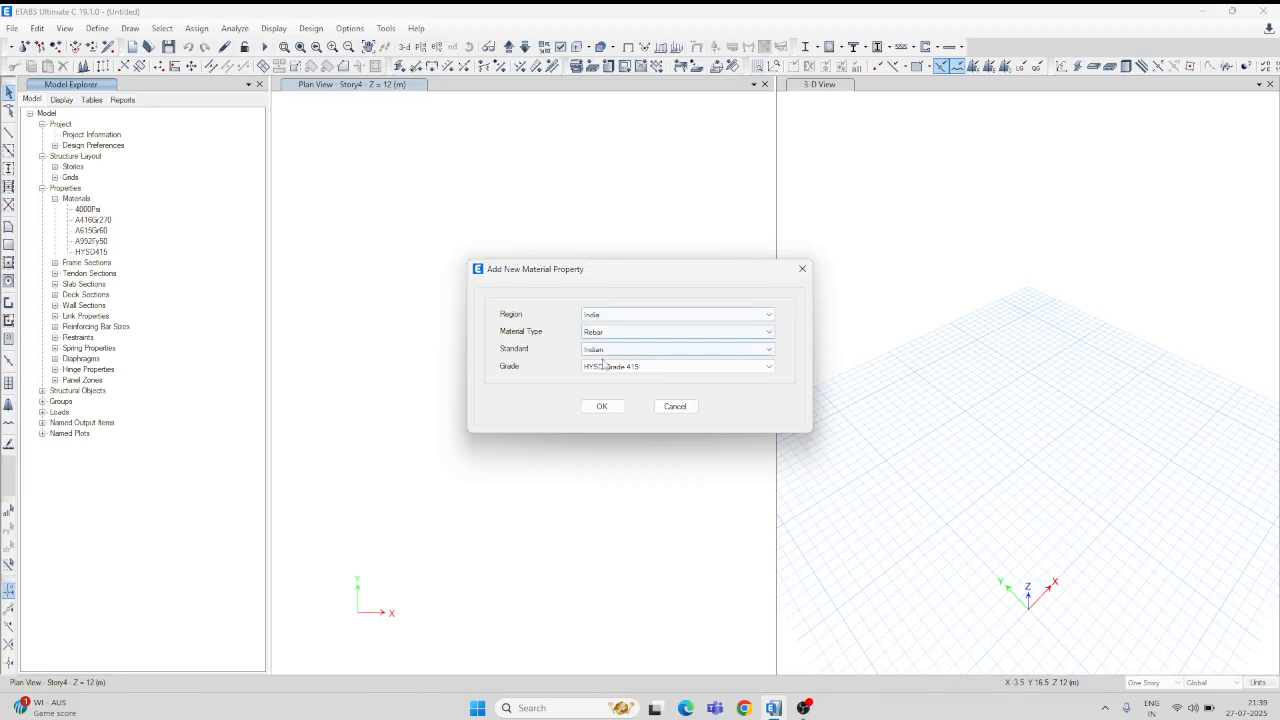
left_click(678, 368)
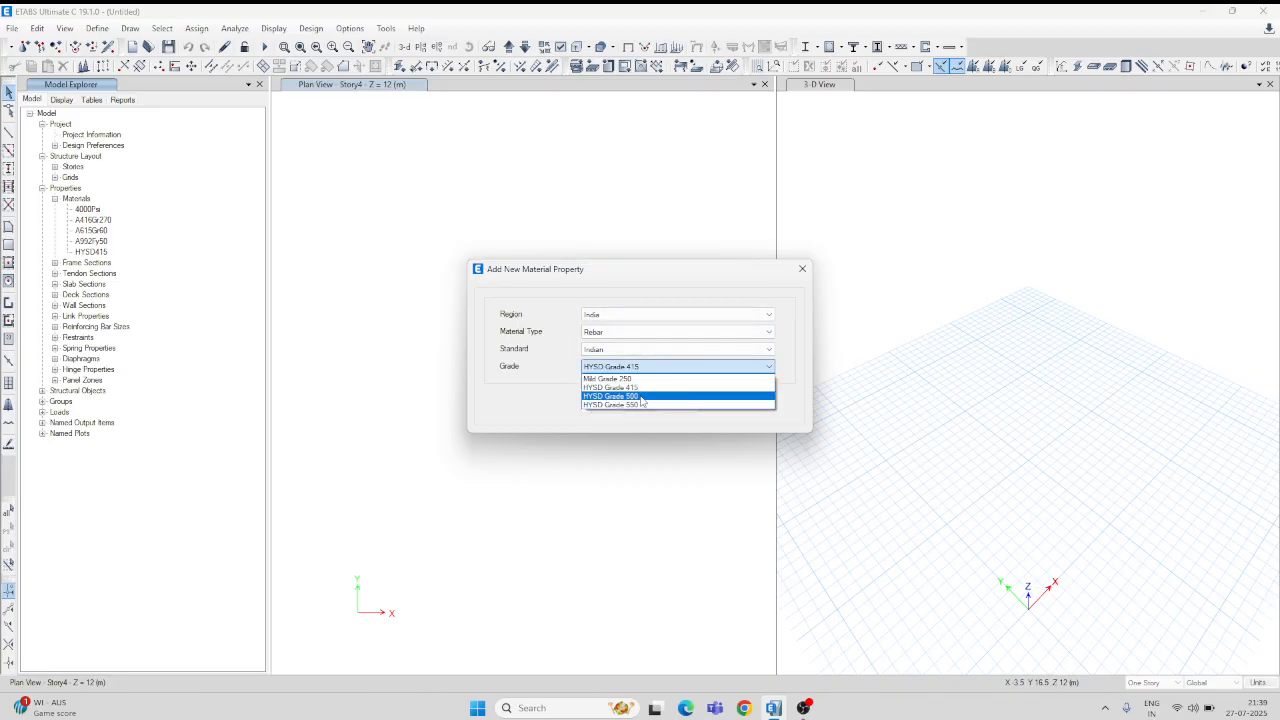
left_click(642, 397)
left_click(603, 410)
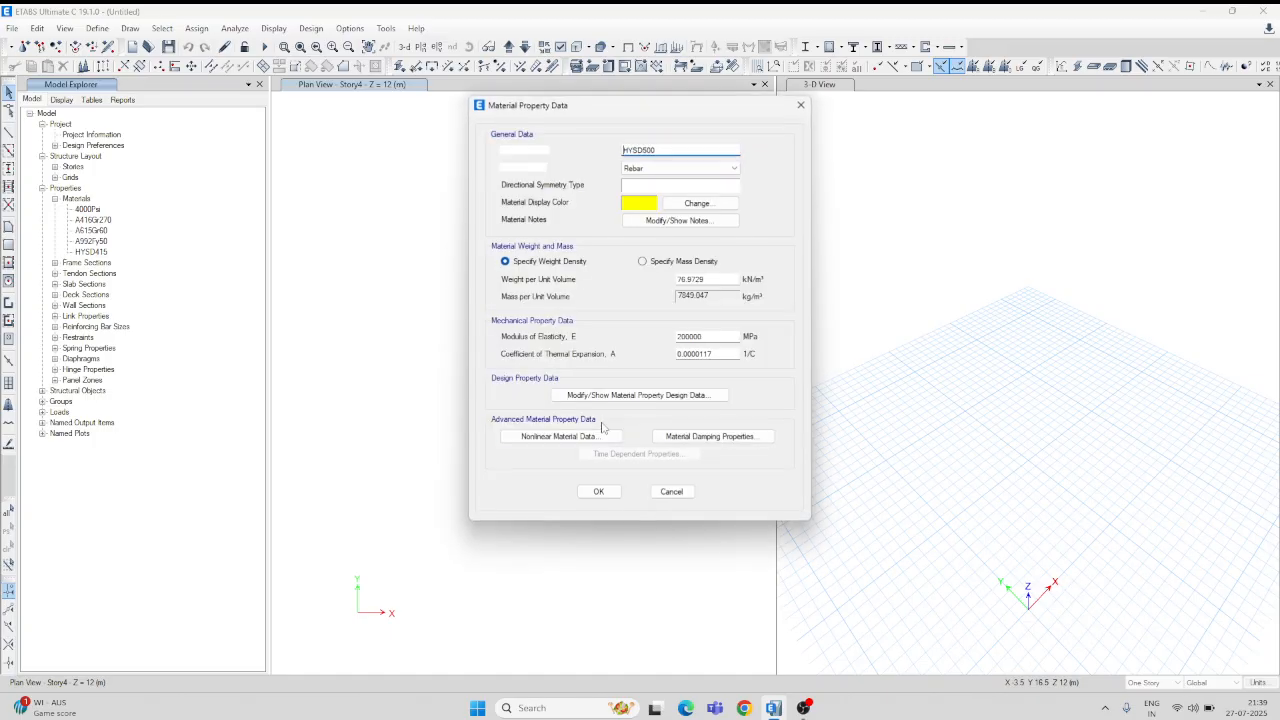
left_click(598, 491)
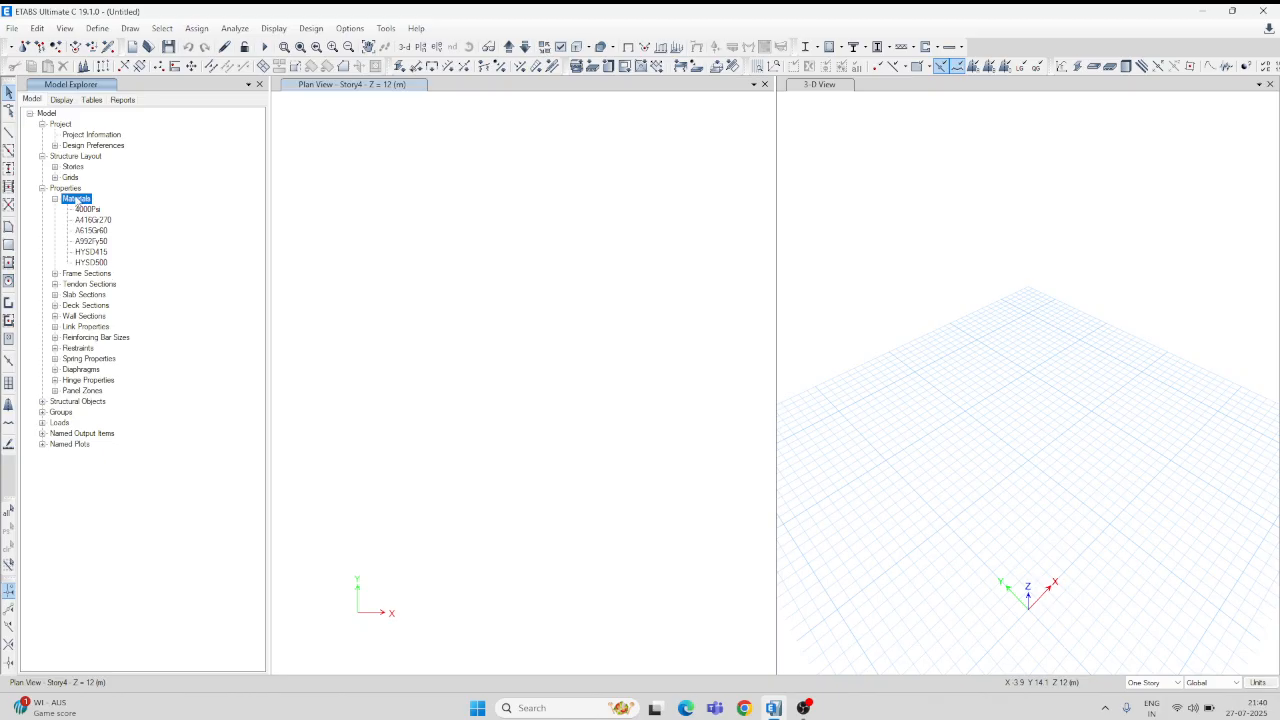
Step: Add an Indian Concrete material of grade M25 and accept its default properties
right_click(76, 200)
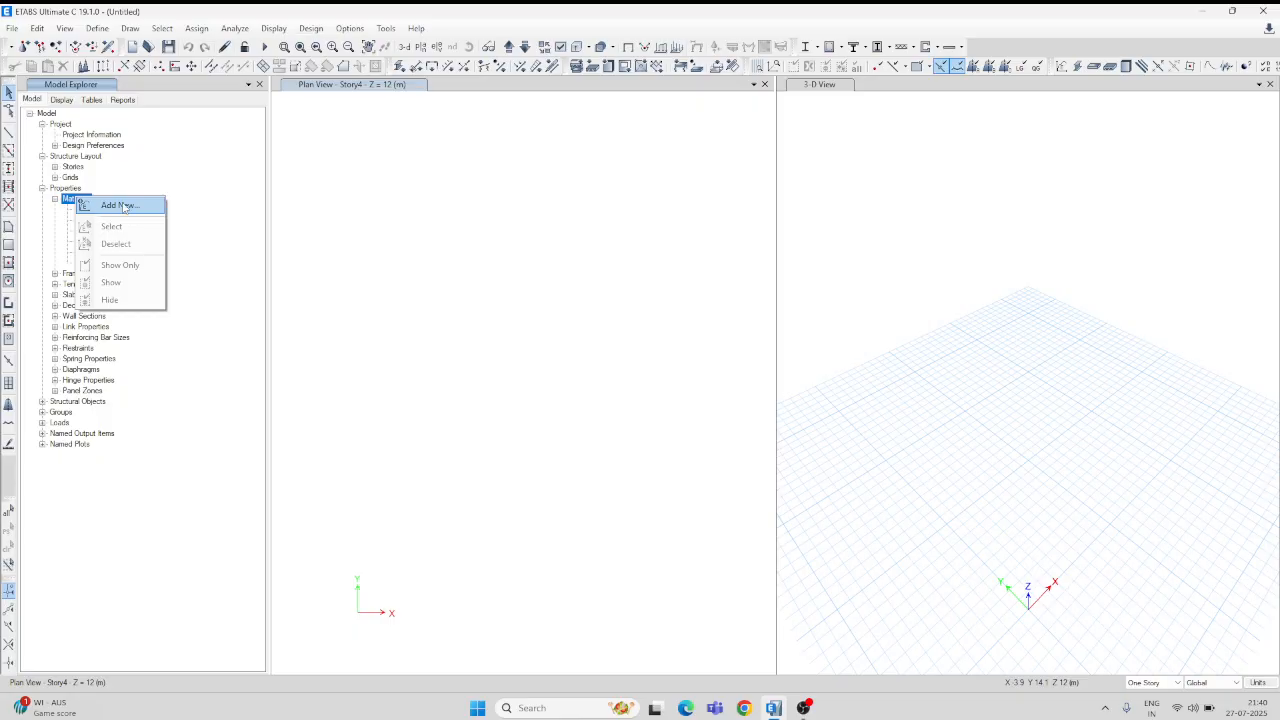
left_click(127, 208)
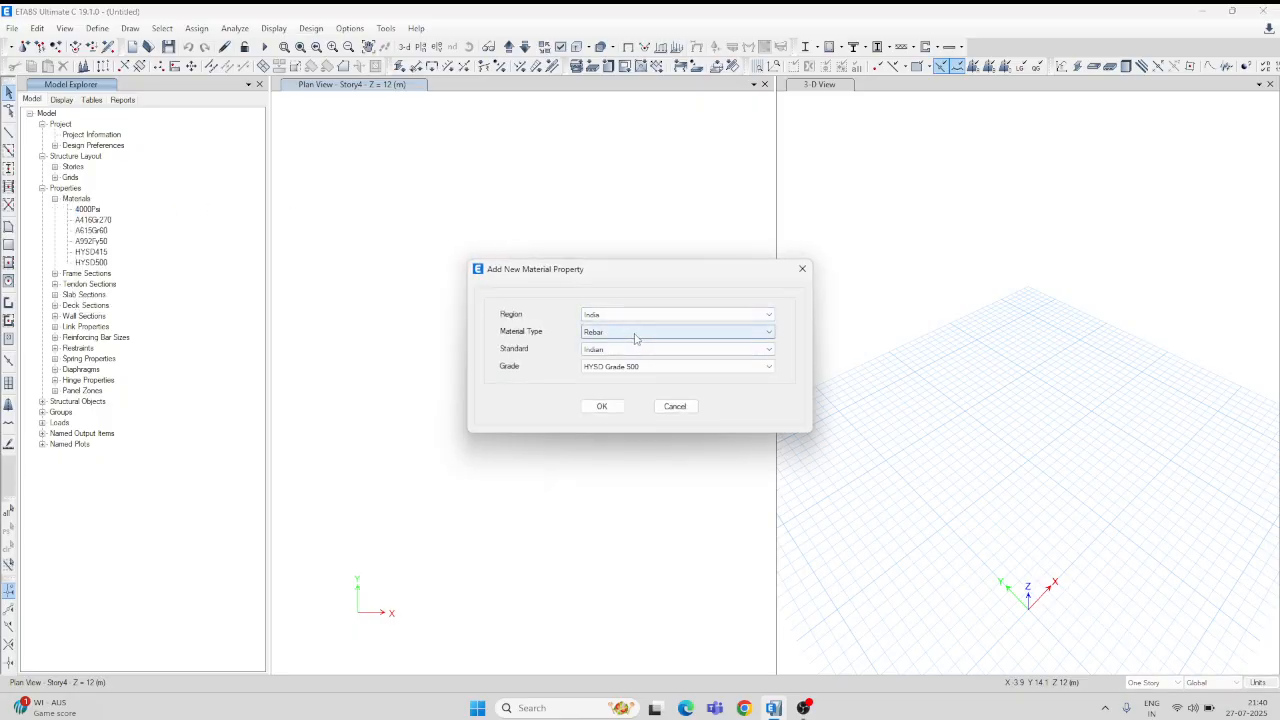
left_click(635, 333)
left_click(605, 353)
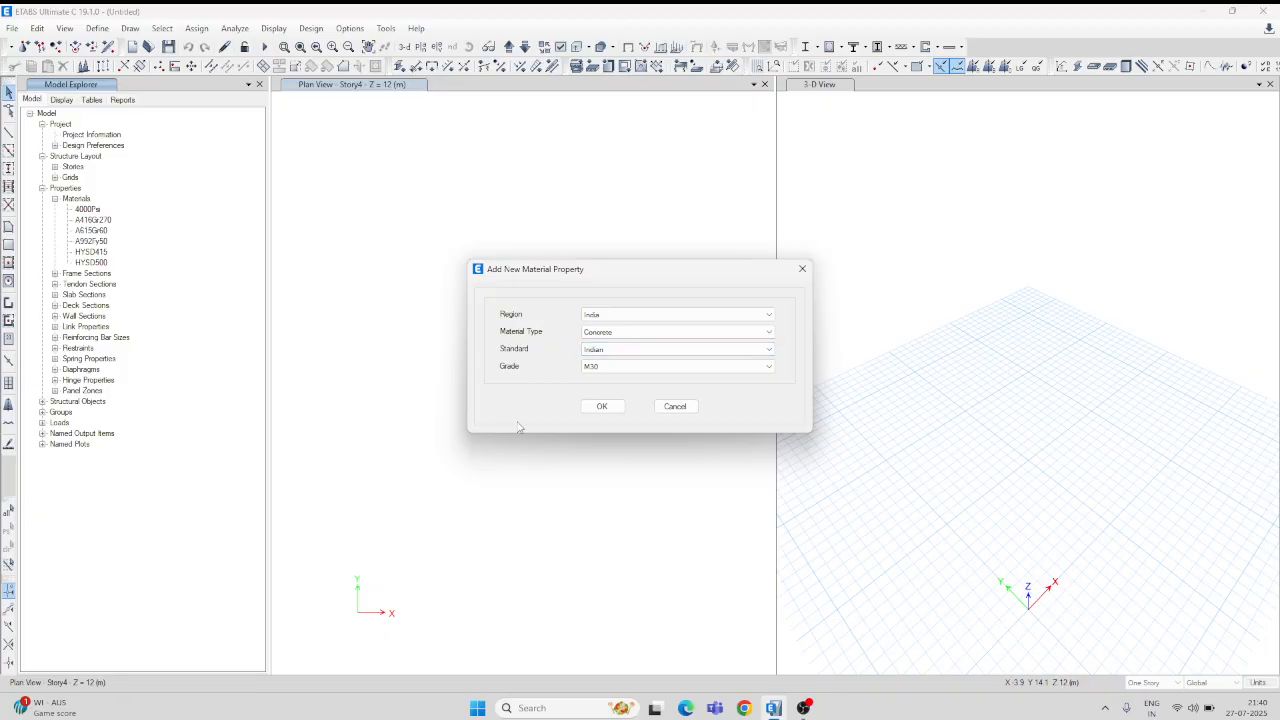
left_click(769, 368)
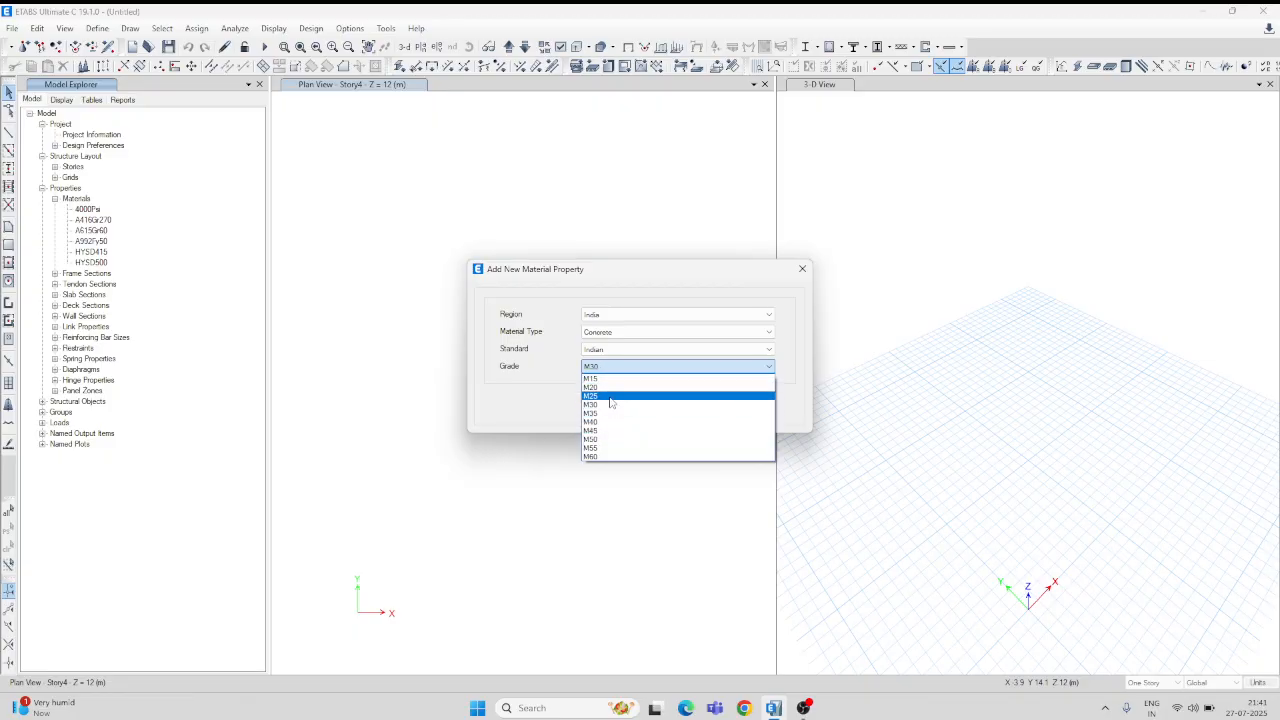
left_click(610, 396)
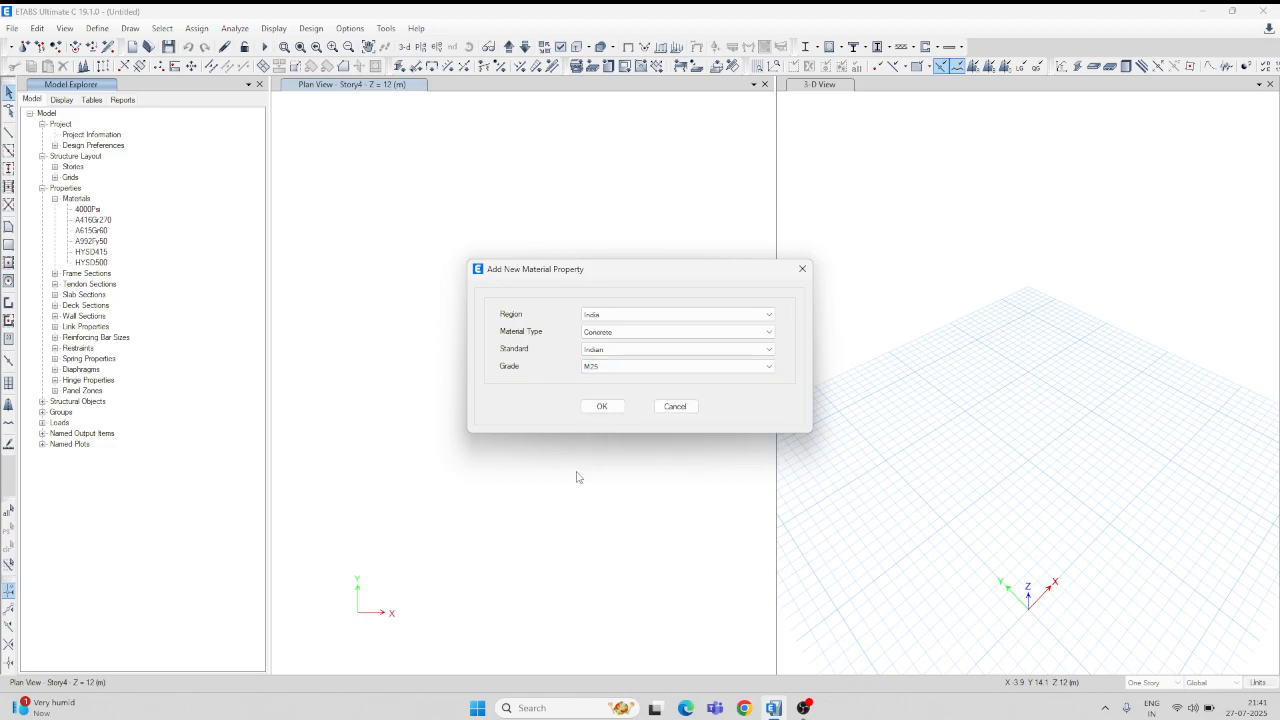
left_click(610, 406)
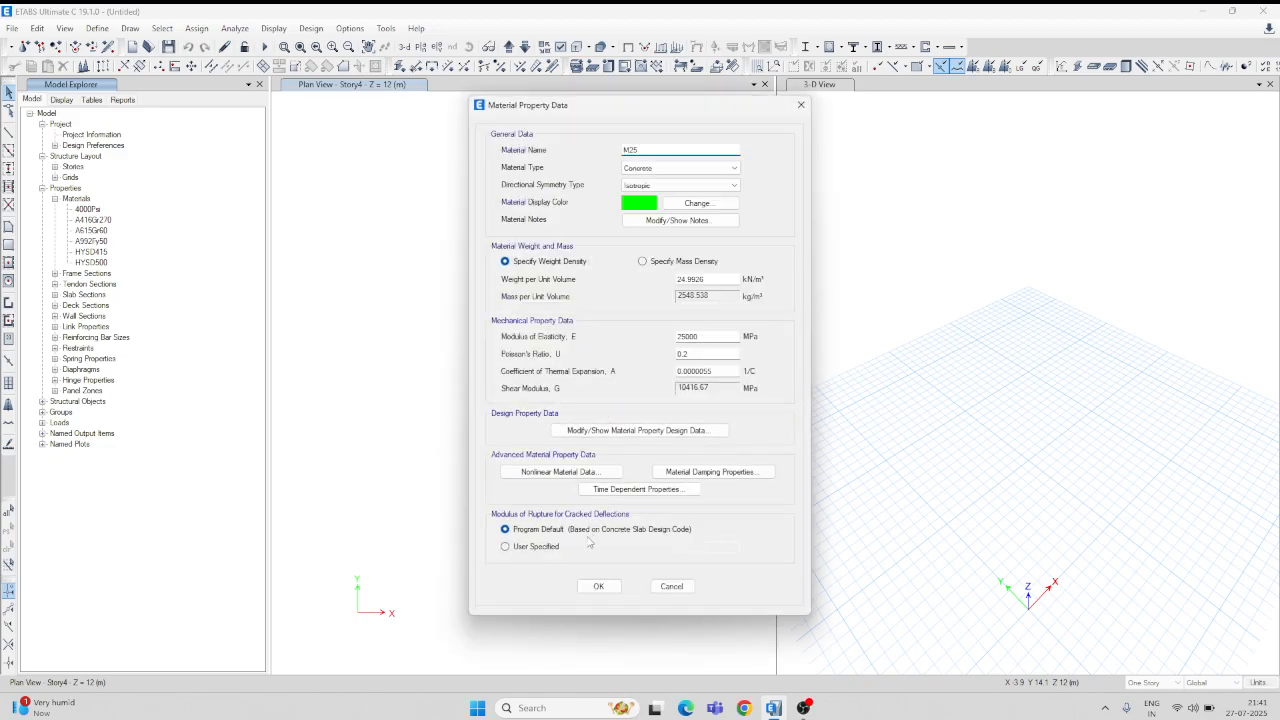
left_click(600, 587)
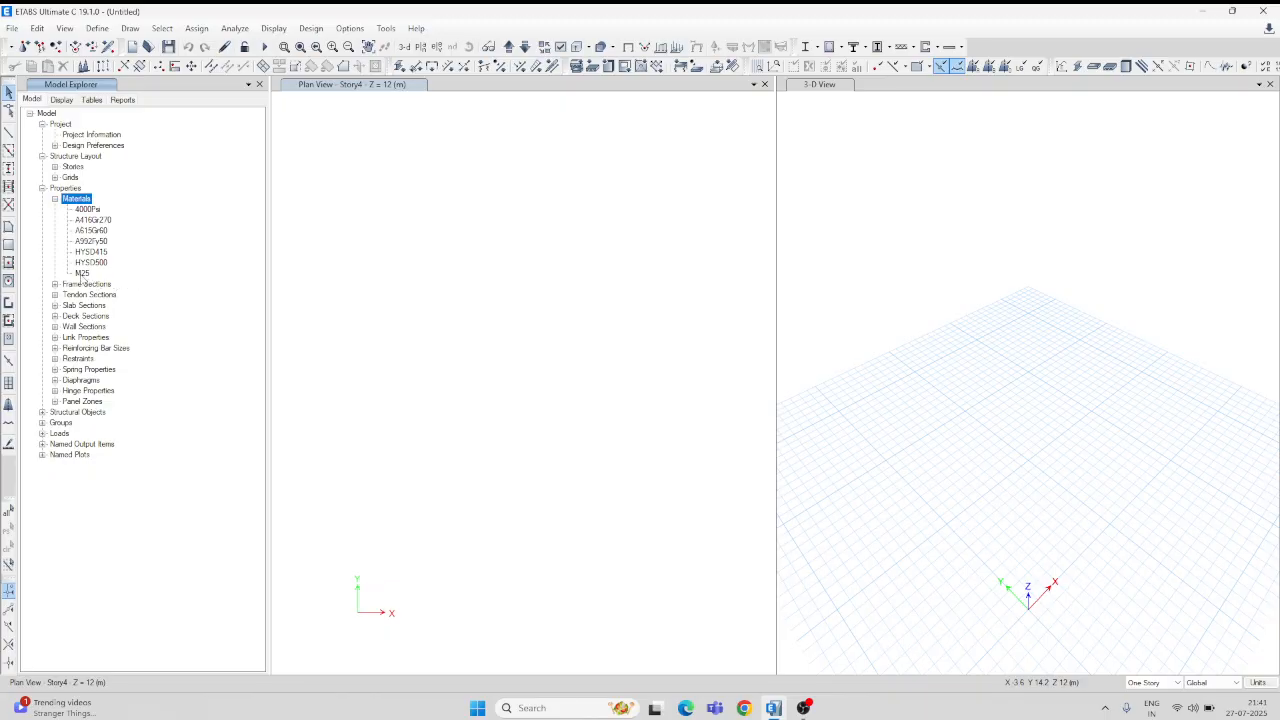
Step: Modify M25's modulus of elasticity to 62500 MPa and save the change
left_click(82, 274)
right_click(84, 275)
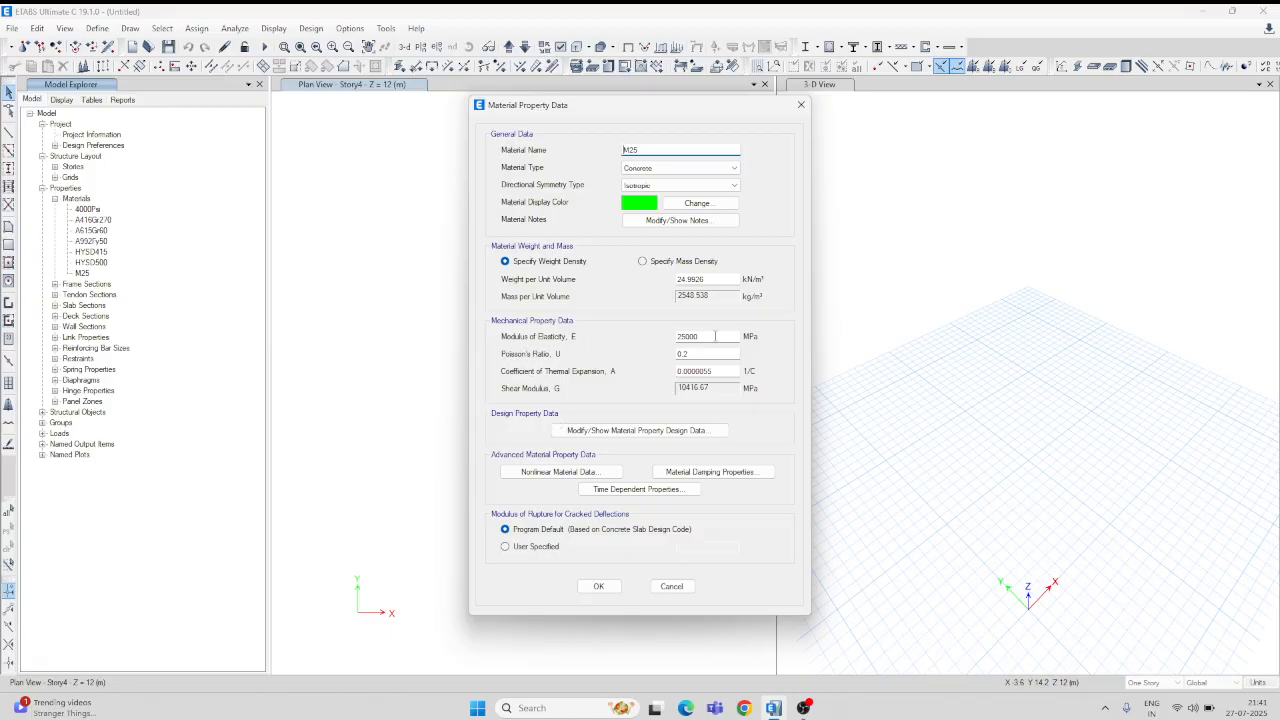
left_click_drag(704, 336, 668, 340)
type("55")
type("00")
type("2")
type("^0.5")
key("Return")
left_click(605, 590)
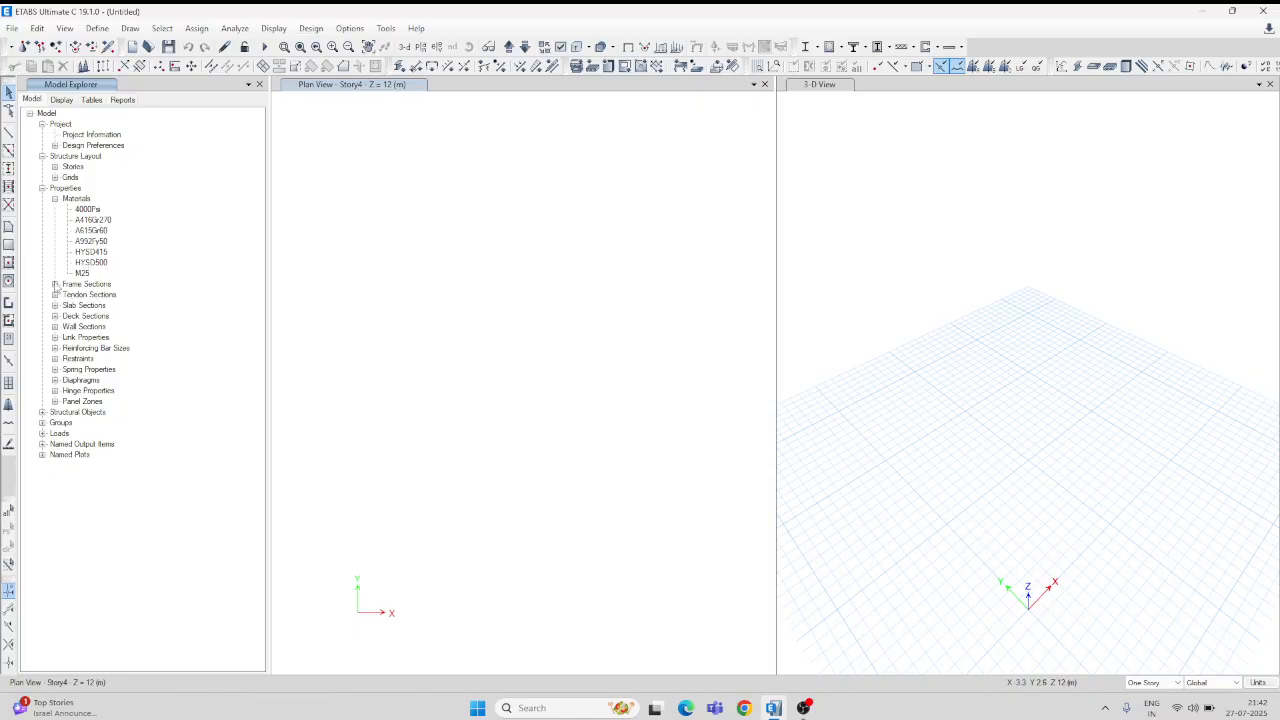
Step: Add a new frame section under Frame Sections using the Concrete Rectangular shape
left_click(55, 285)
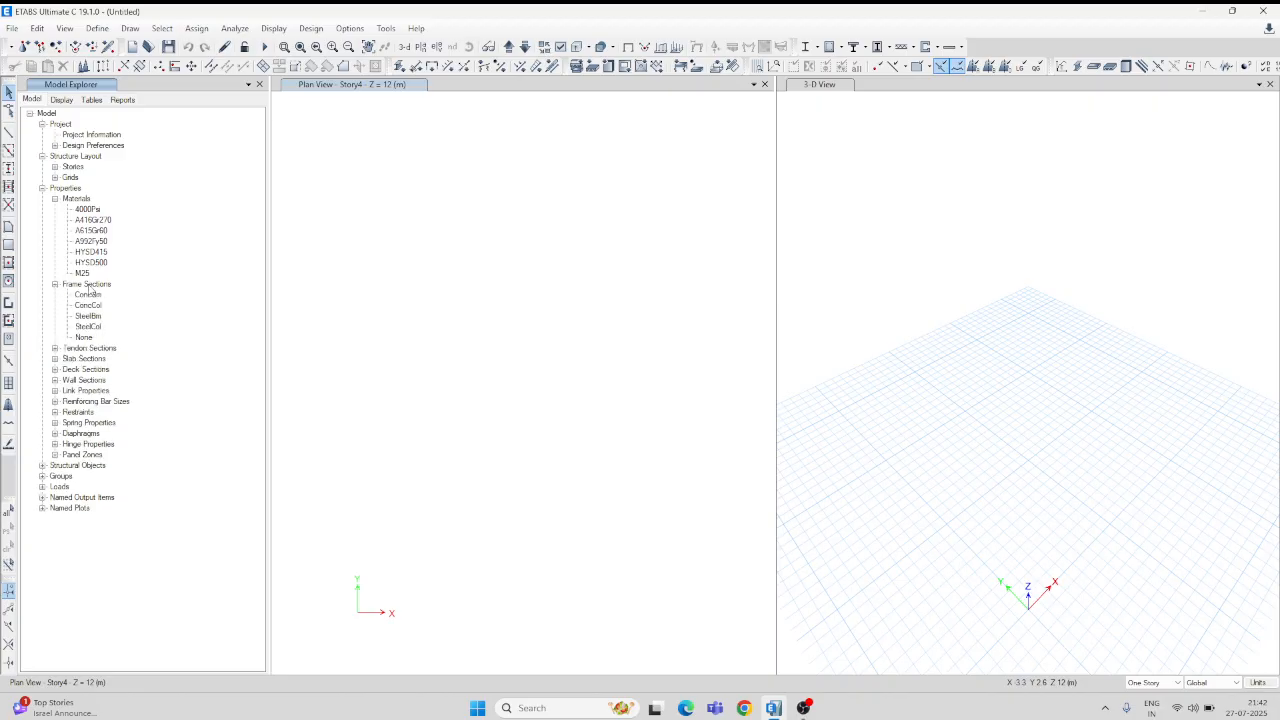
left_click(88, 286)
right_click(88, 287)
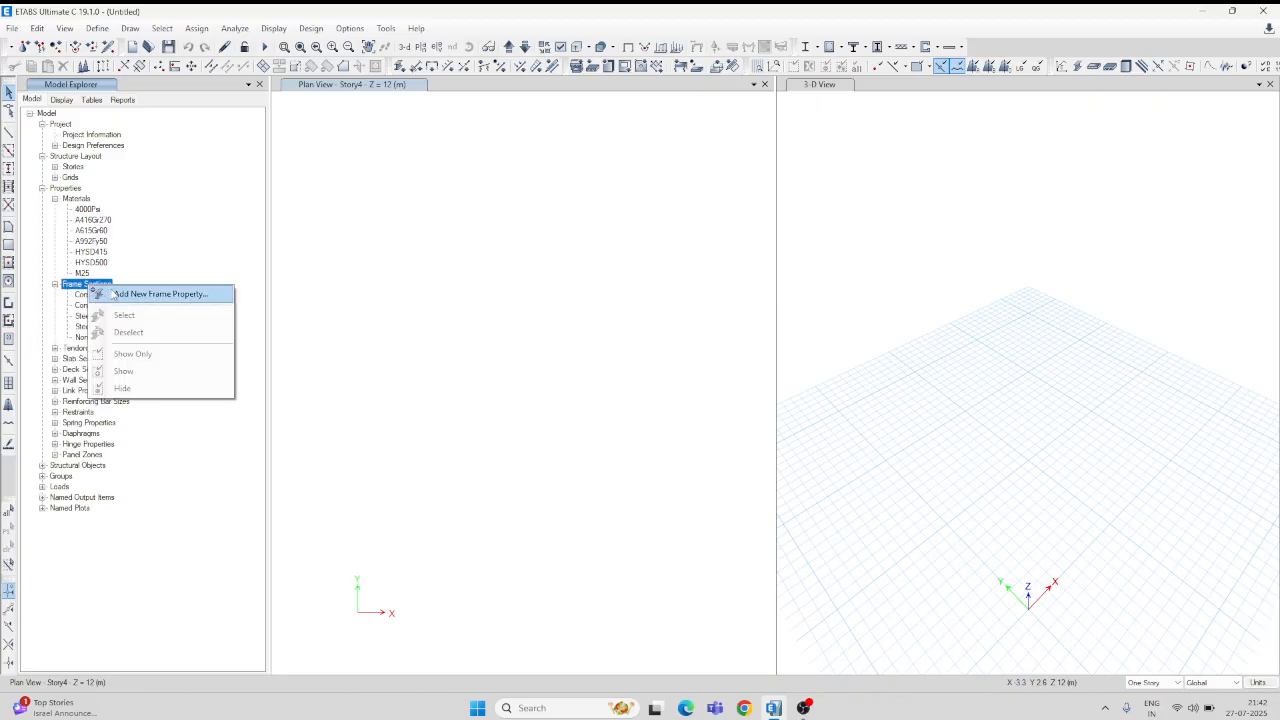
left_click(160, 294)
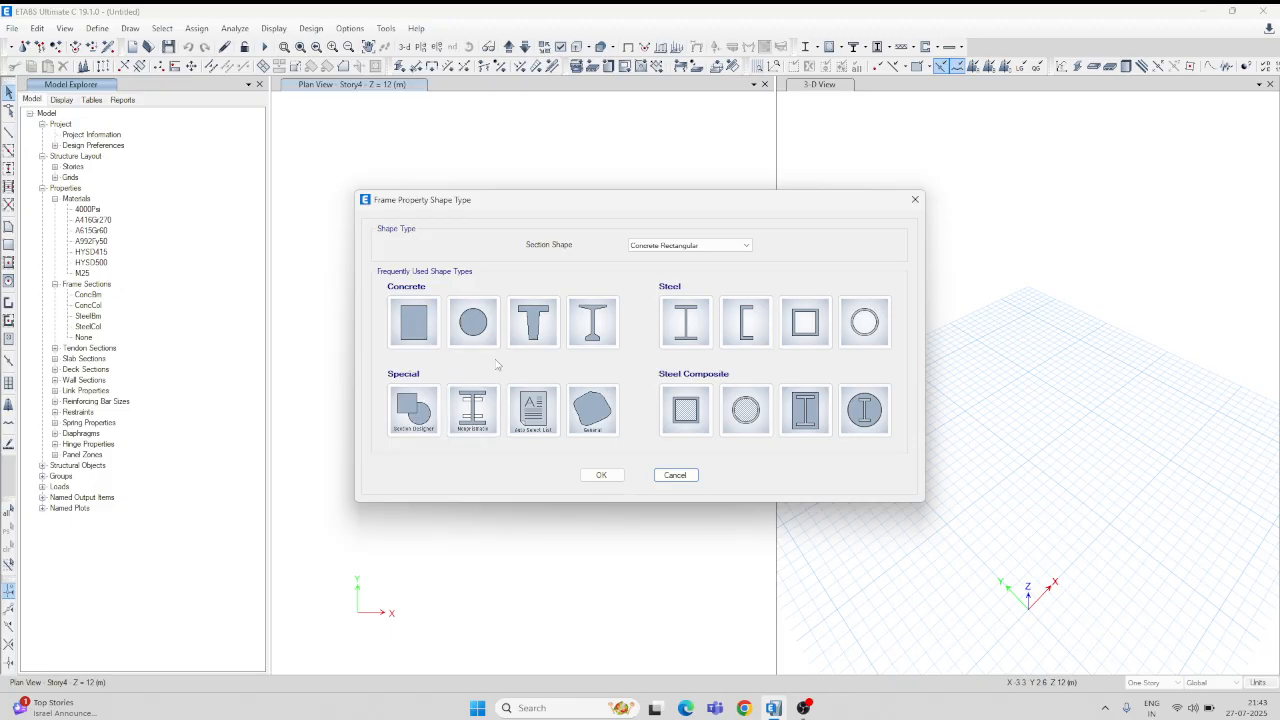
left_click(419, 325)
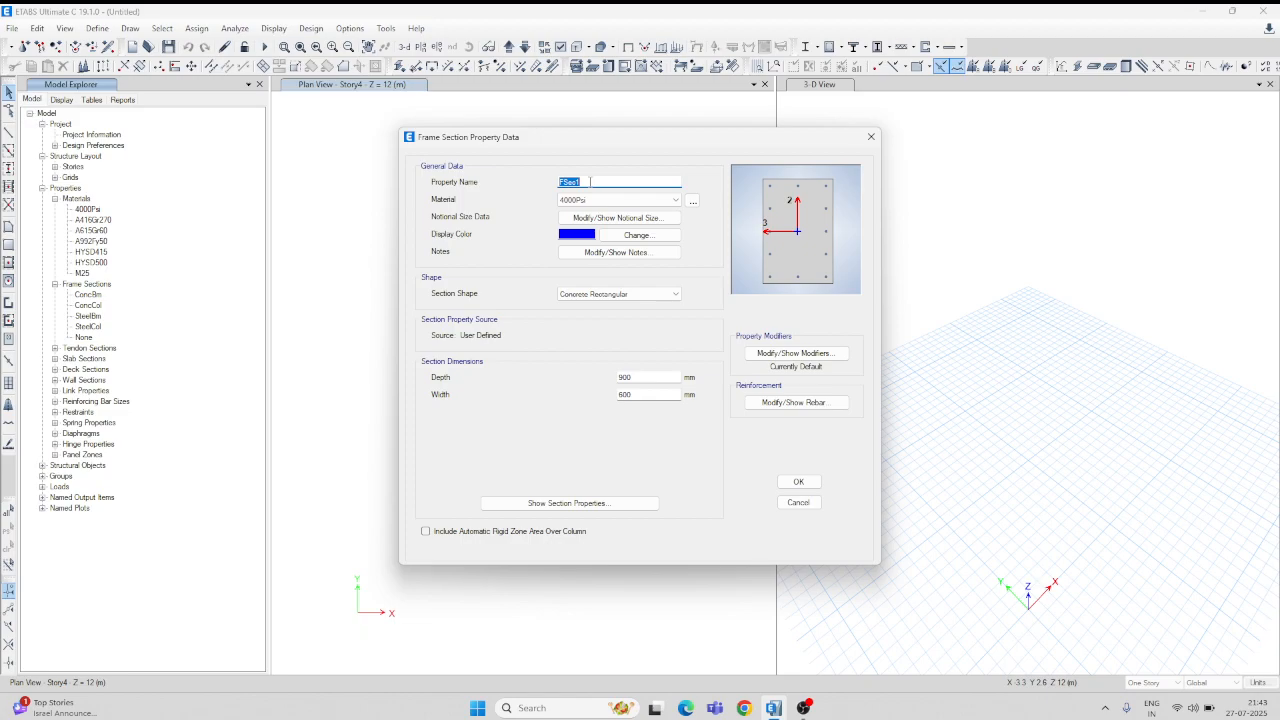
Step: Name the section 'B 230X300MM' and assign it M25 concrete
type("b")
key("BackSpace")
type("B")
type("230X300")
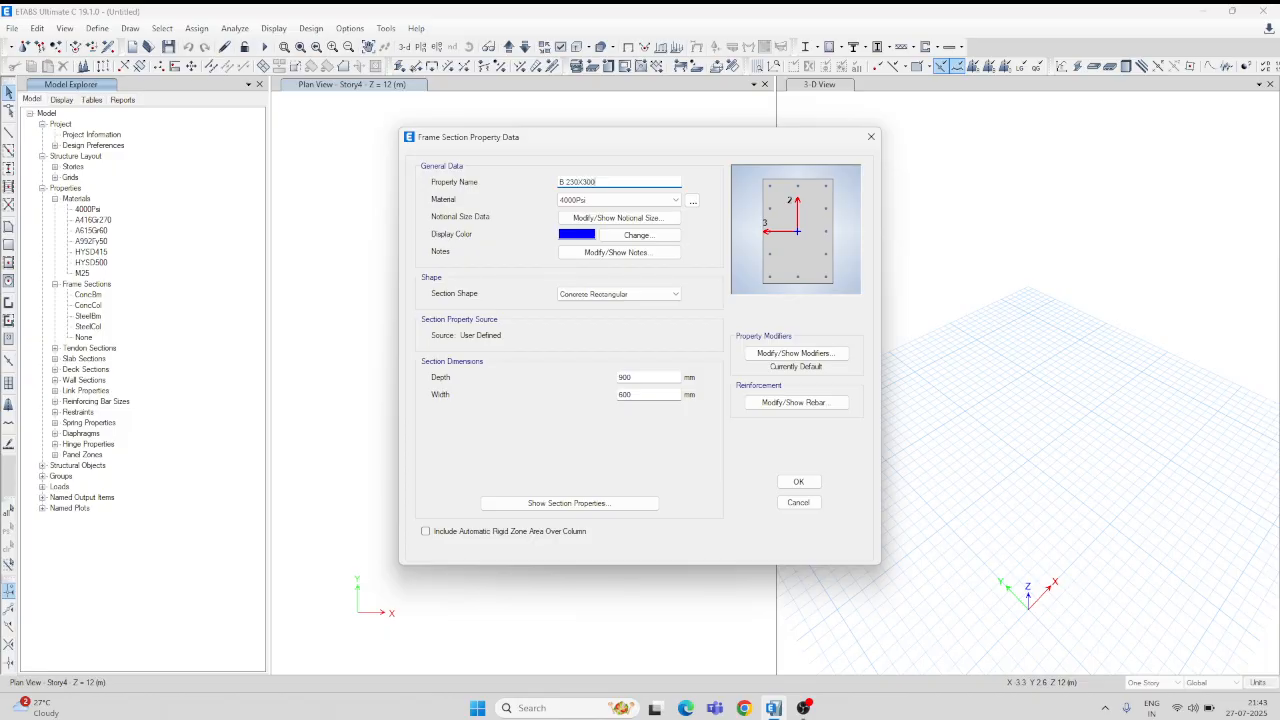
type("MM")
key("Tab")
left_click(676, 200)
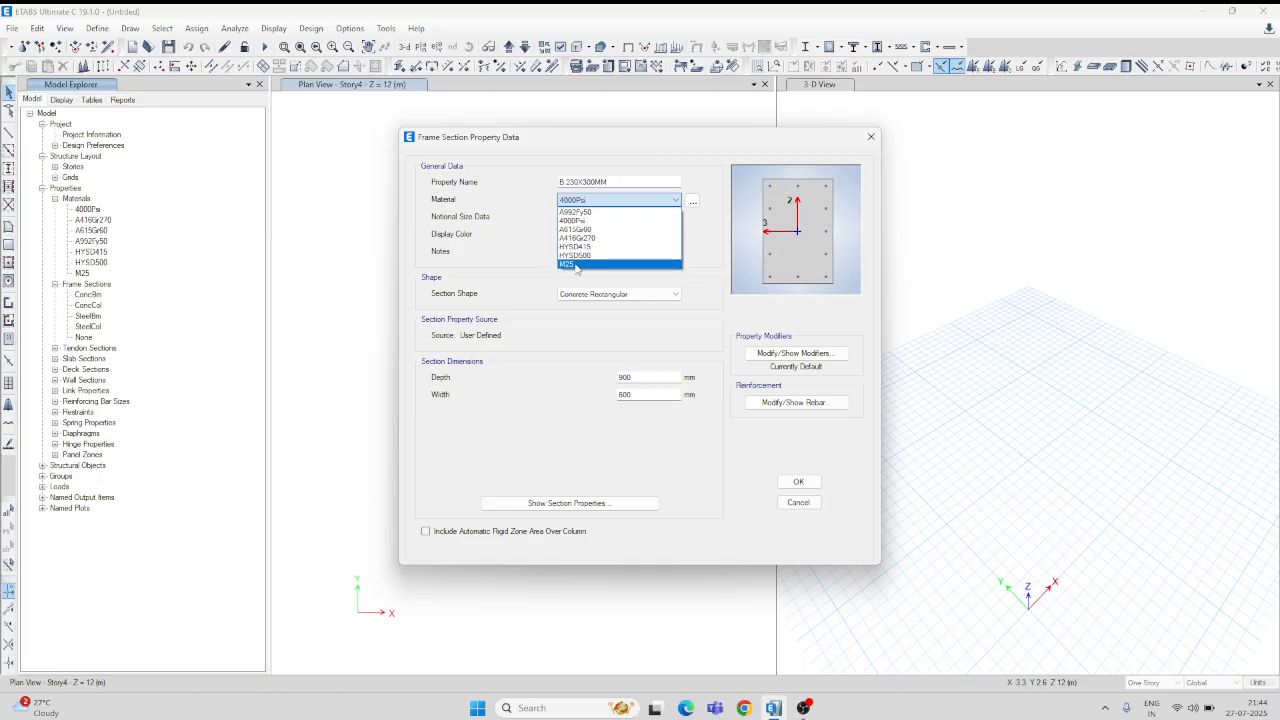
left_click(576, 265)
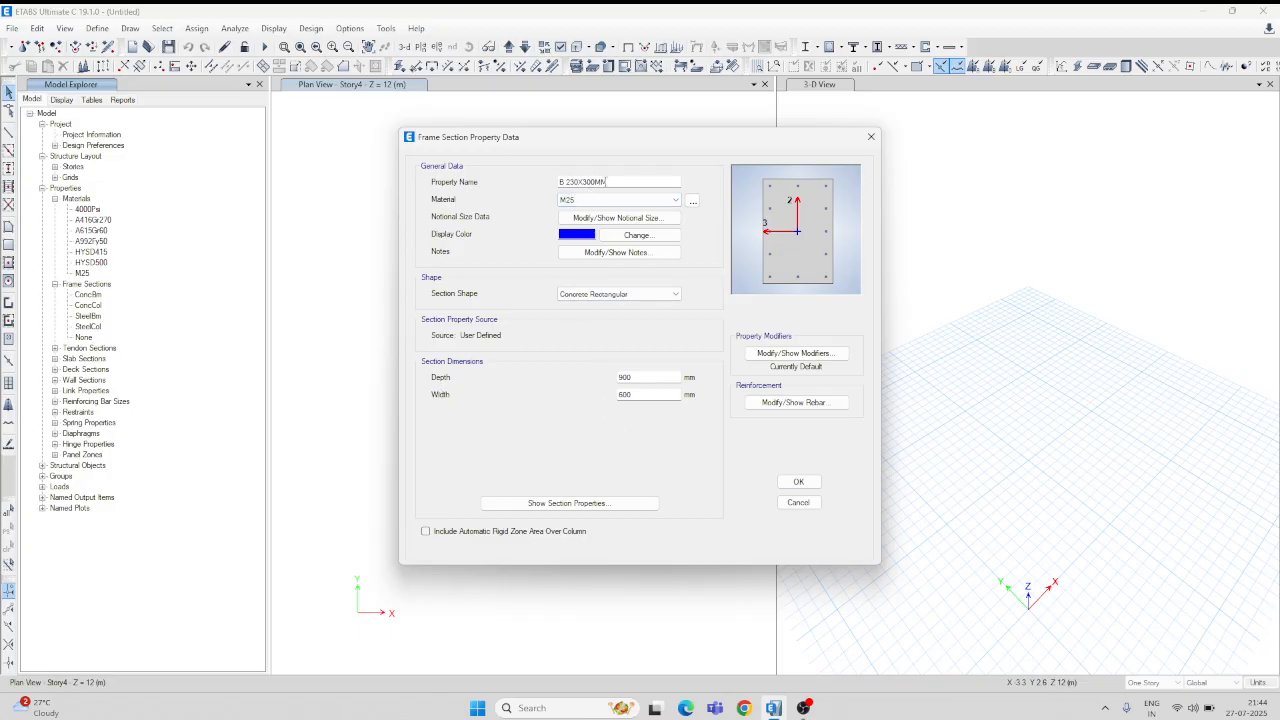
Step: Set the section depth to 300 mm and width to 230 mm
left_click(631, 394)
double_click(634, 376)
type("300")
double_click(634, 395)
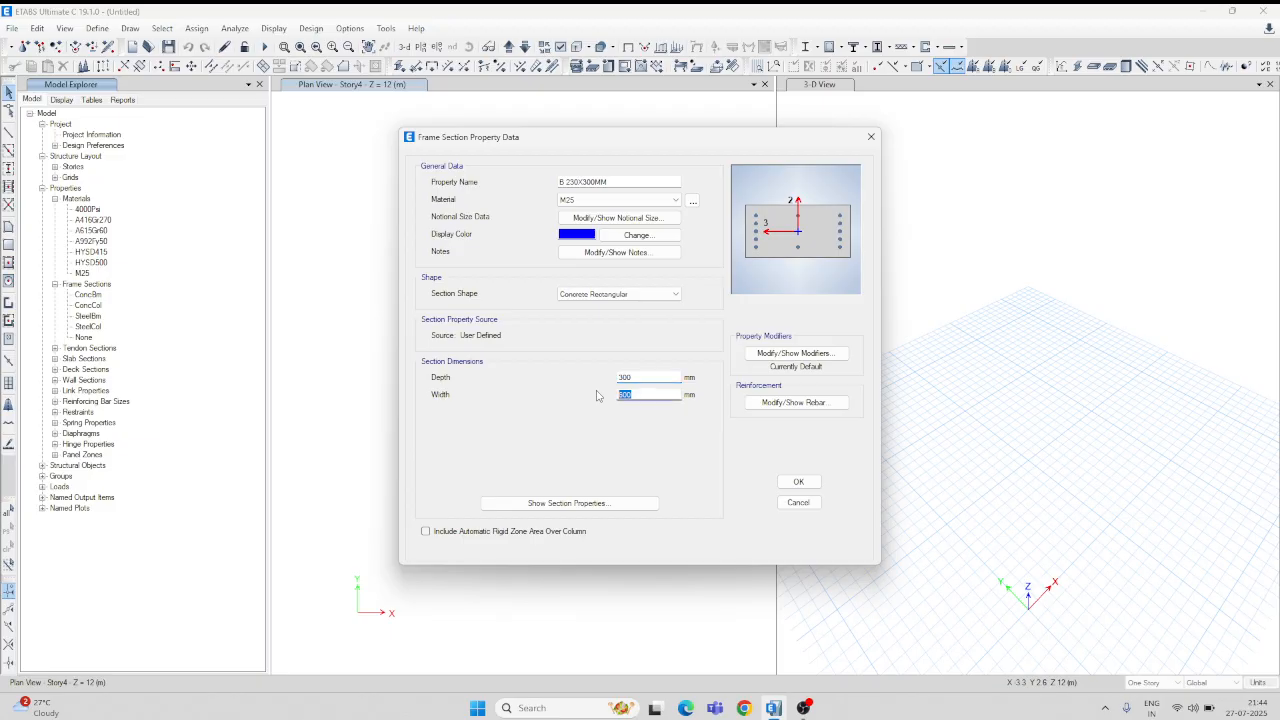
type("2")
Step: Set B 230X300MM to design as a beam with HYSD500 longitudinal bars and HYSD415 ties, then save it
left_click(807, 407)
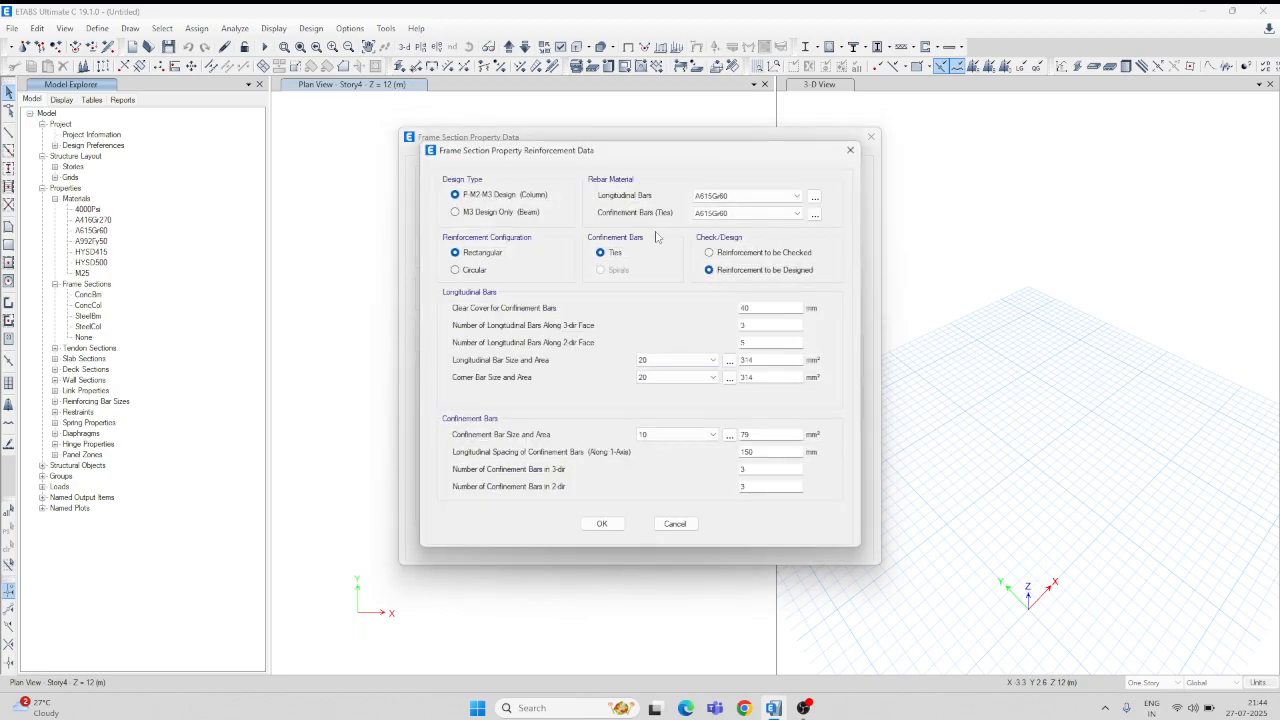
left_click(505, 216)
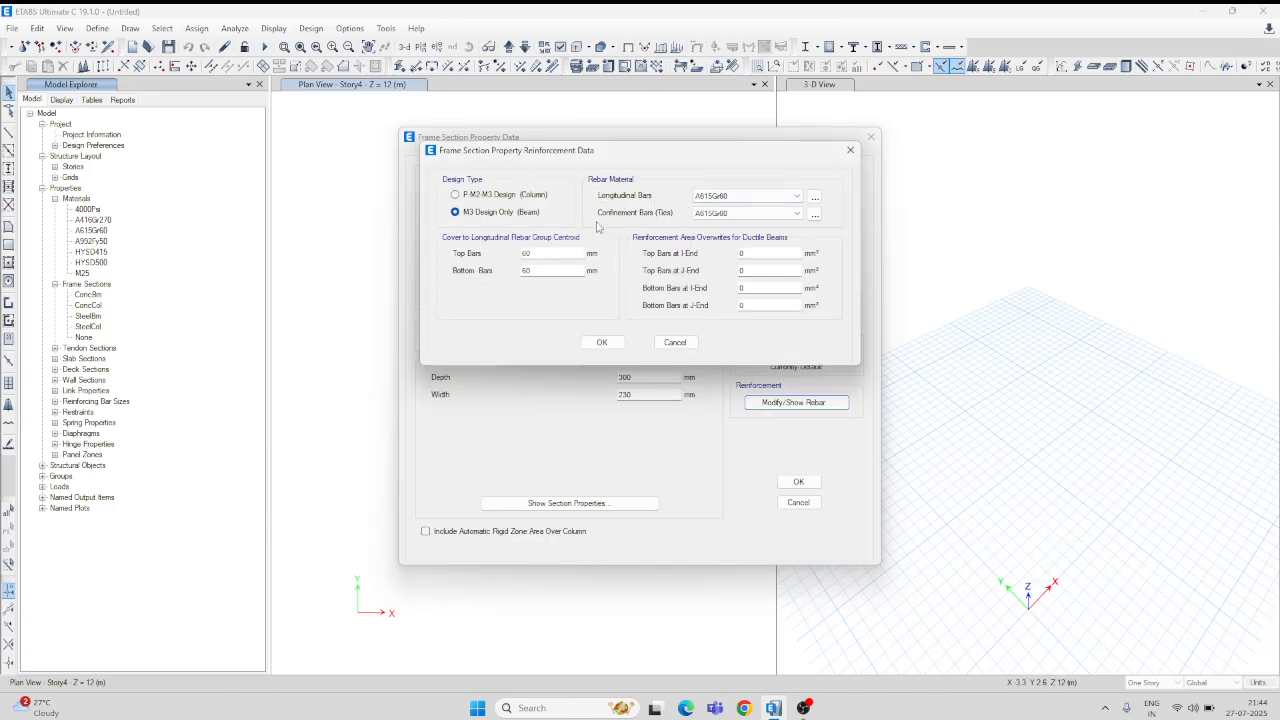
left_click(798, 198)
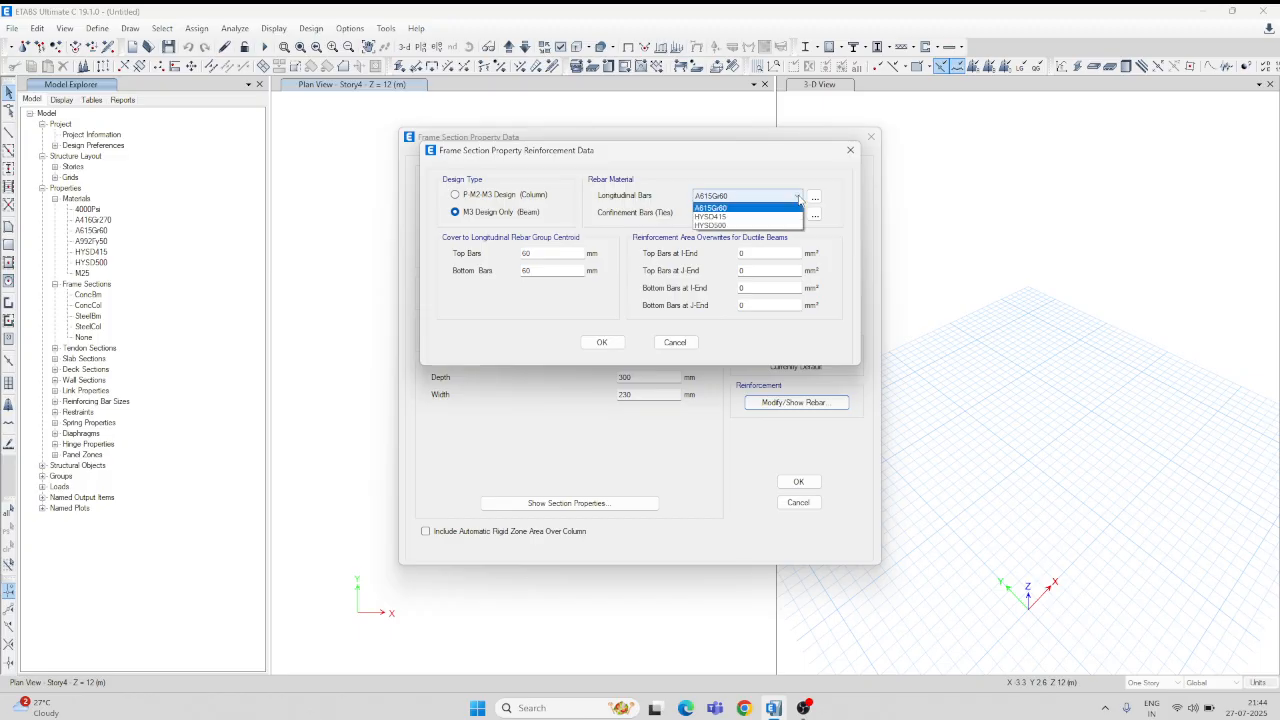
left_click(733, 226)
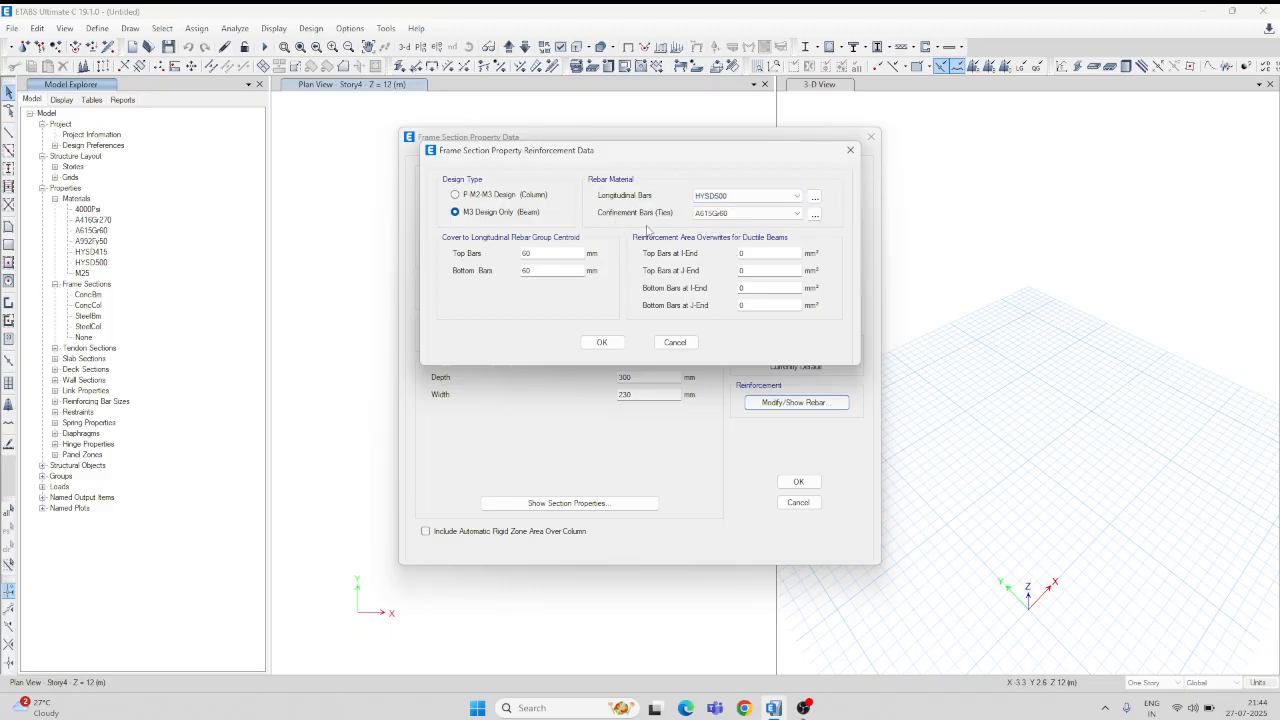
left_click(791, 213)
left_click(725, 235)
left_click(603, 342)
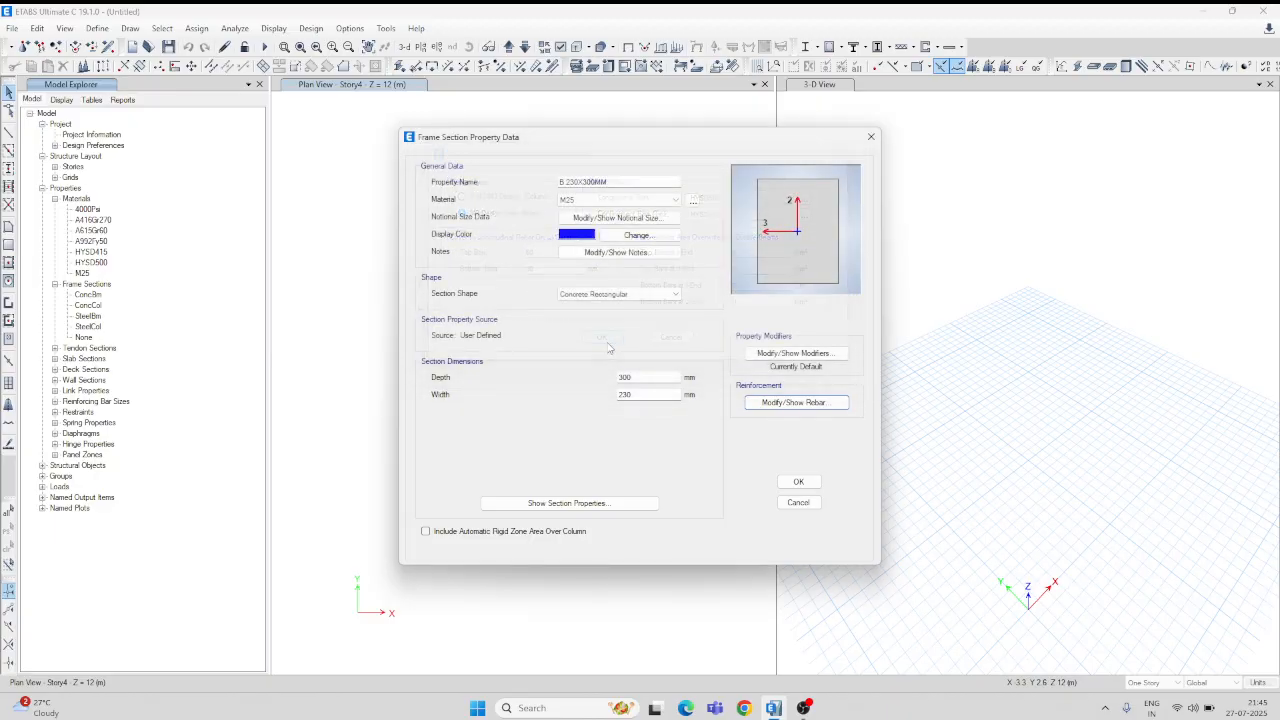
left_click(811, 484)
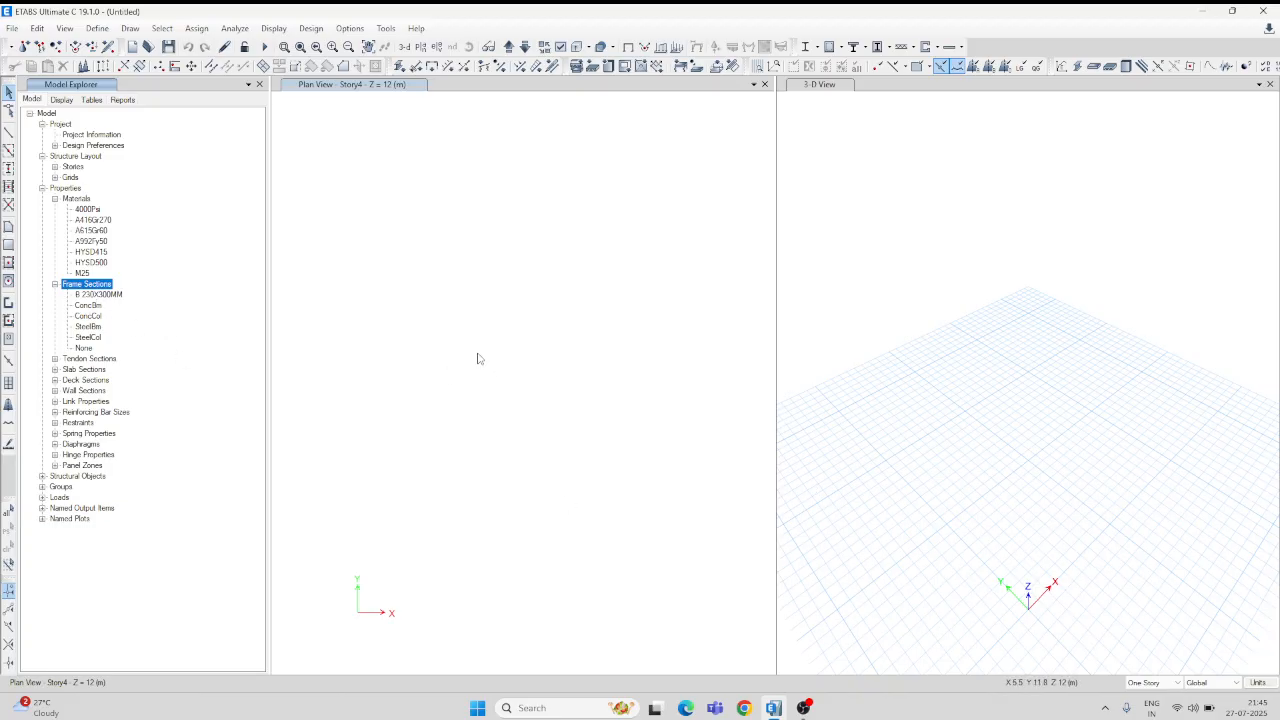
Step: Draw a 12.7 m trial beam on Story4 using the B 230X300MM section
left_click(9, 131)
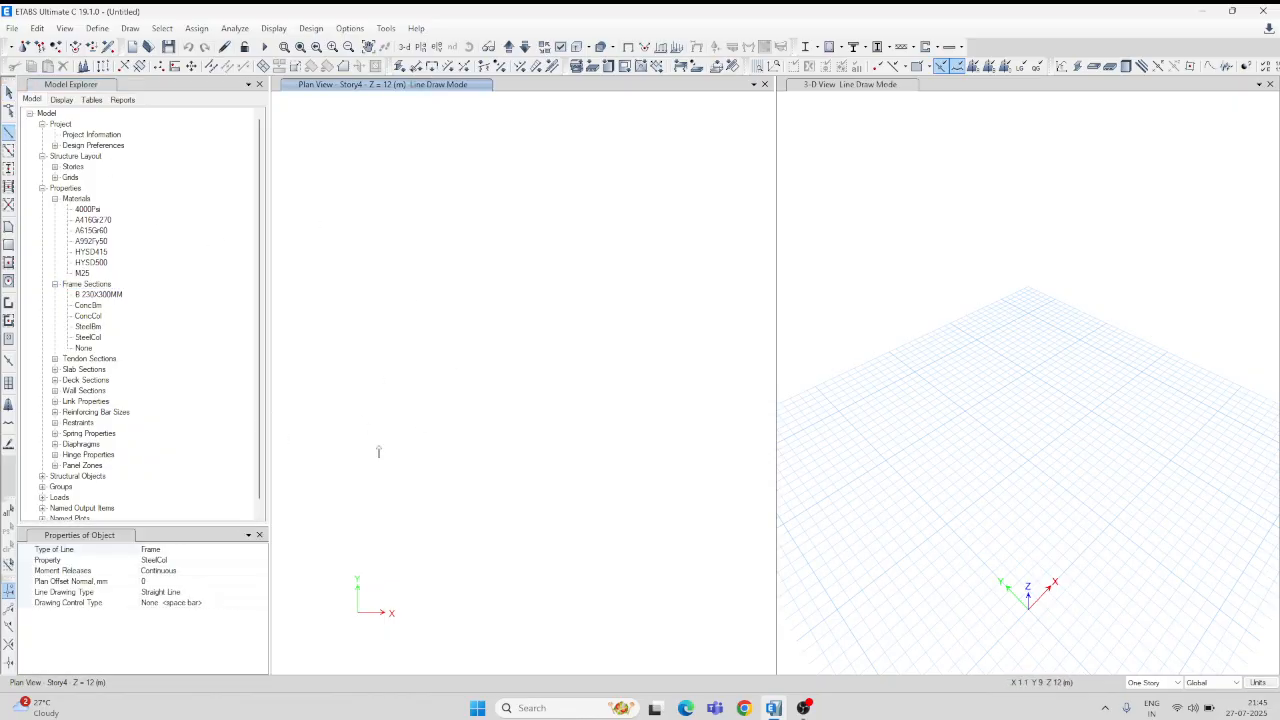
left_click(198, 562)
left_click(261, 561)
left_click(212, 614)
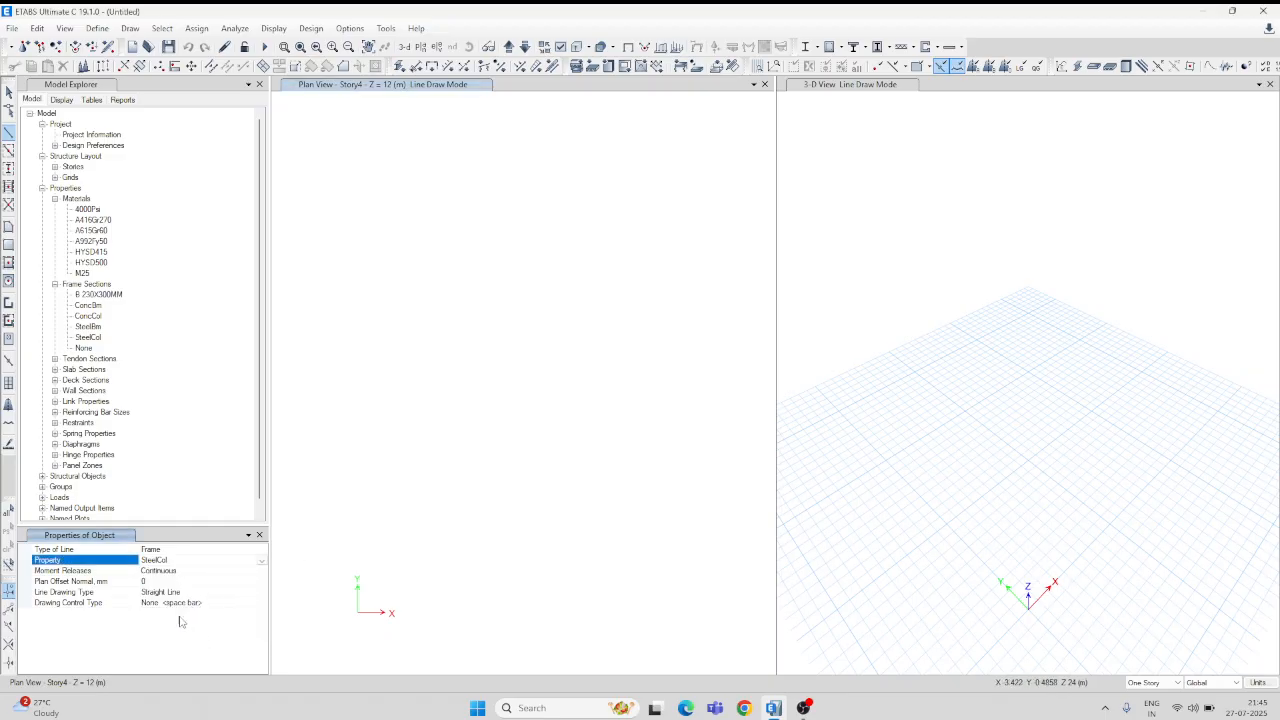
left_click(261, 561)
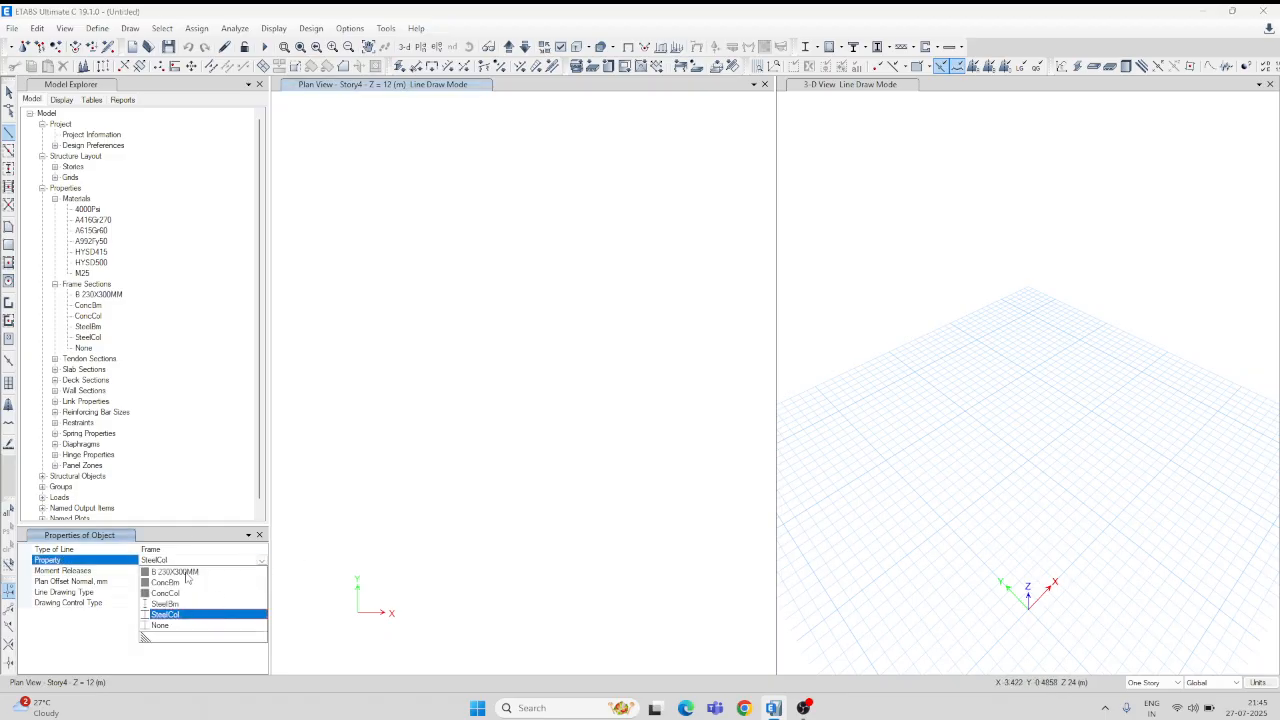
left_click(186, 576)
left_click(343, 240)
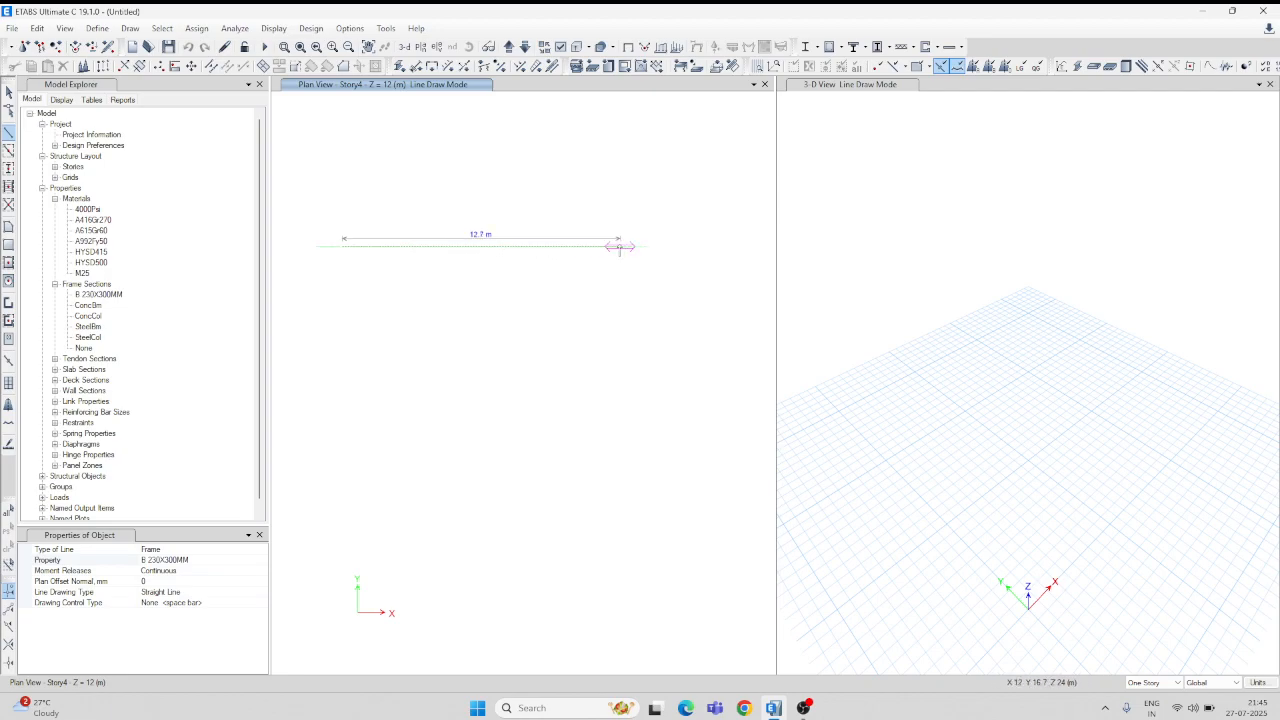
left_click(620, 246)
key("Escape")
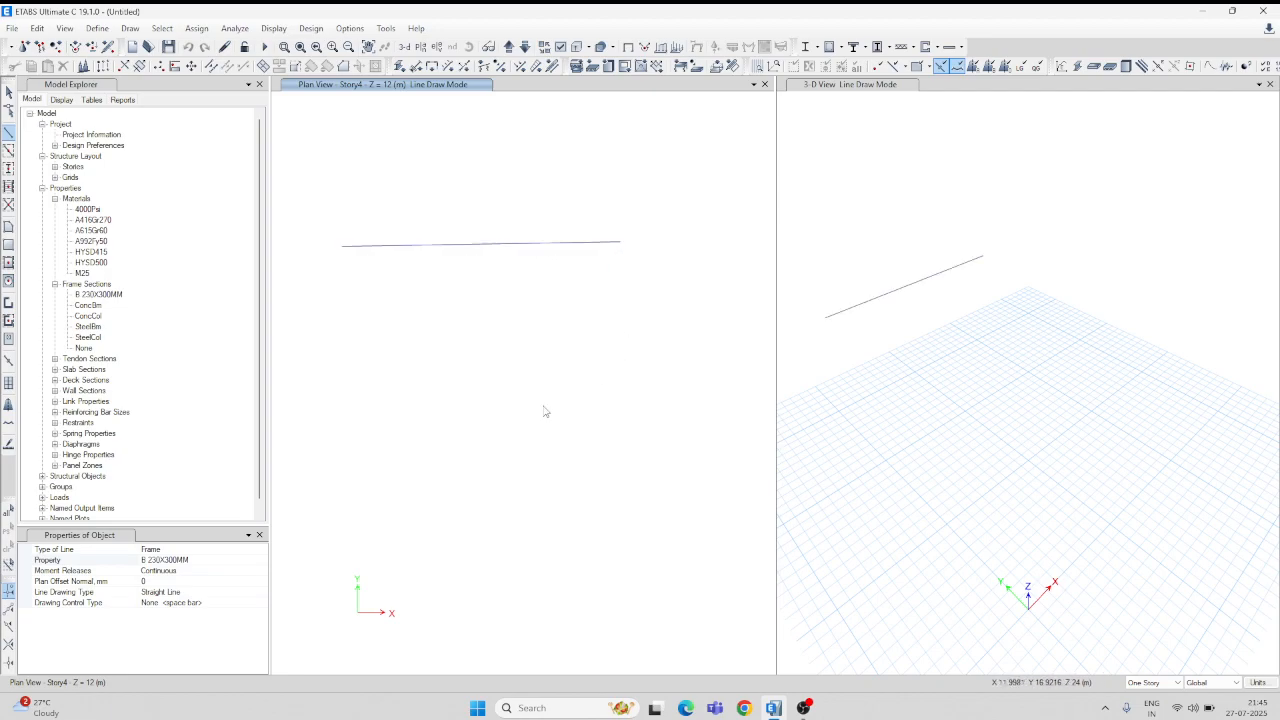
key("Escape")
Step: Check the trial beam's section in Beam Information, then delete the beam
left_click(516, 245)
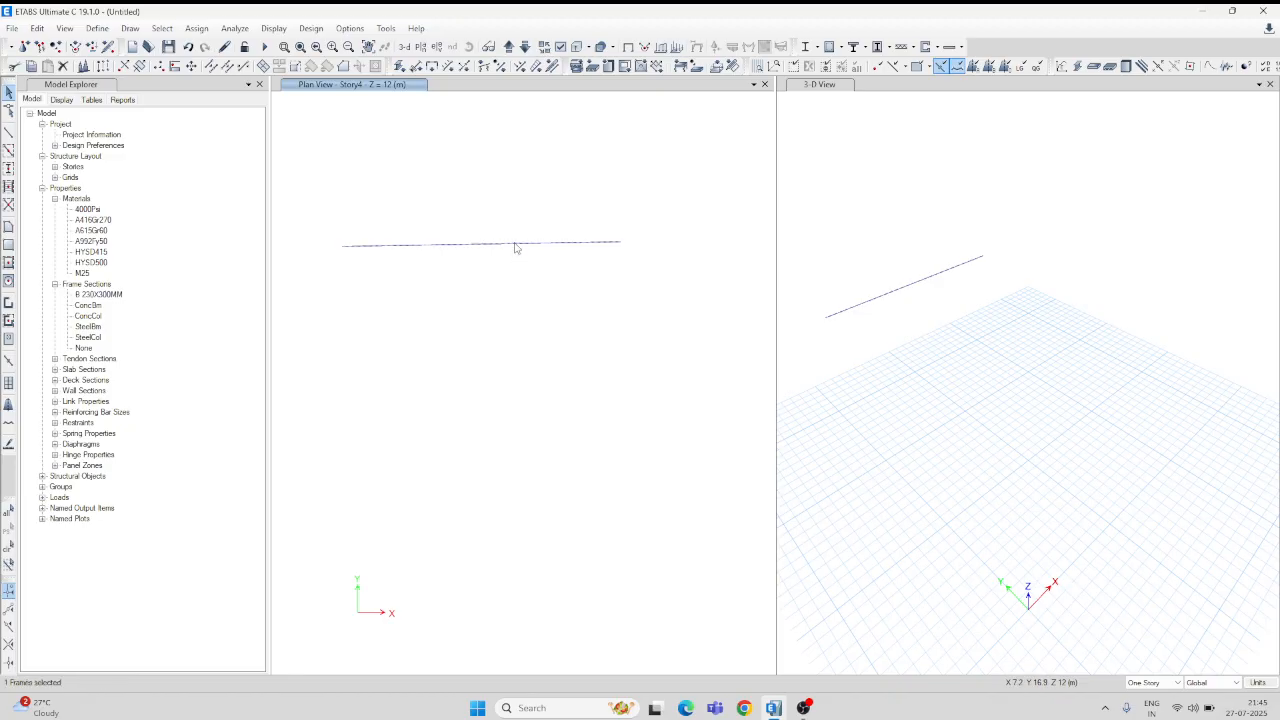
right_click(516, 246)
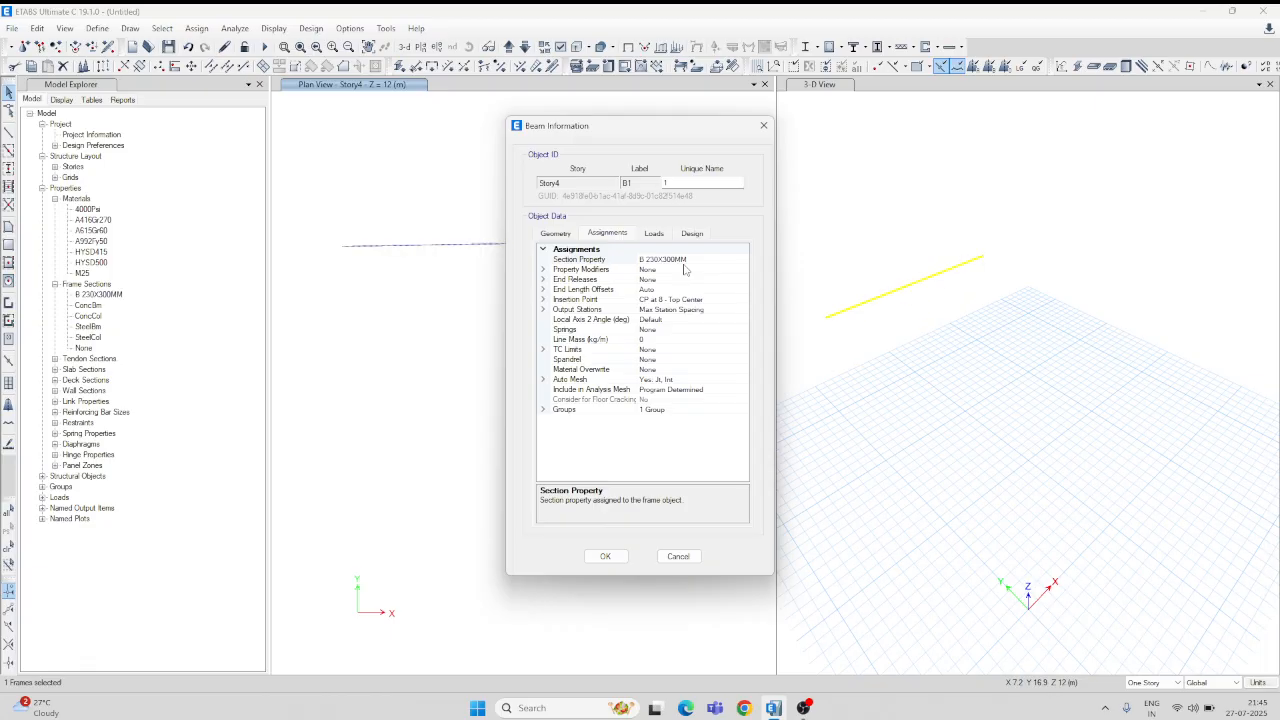
left_click(762, 127)
left_click_drag(329, 223, 640, 277)
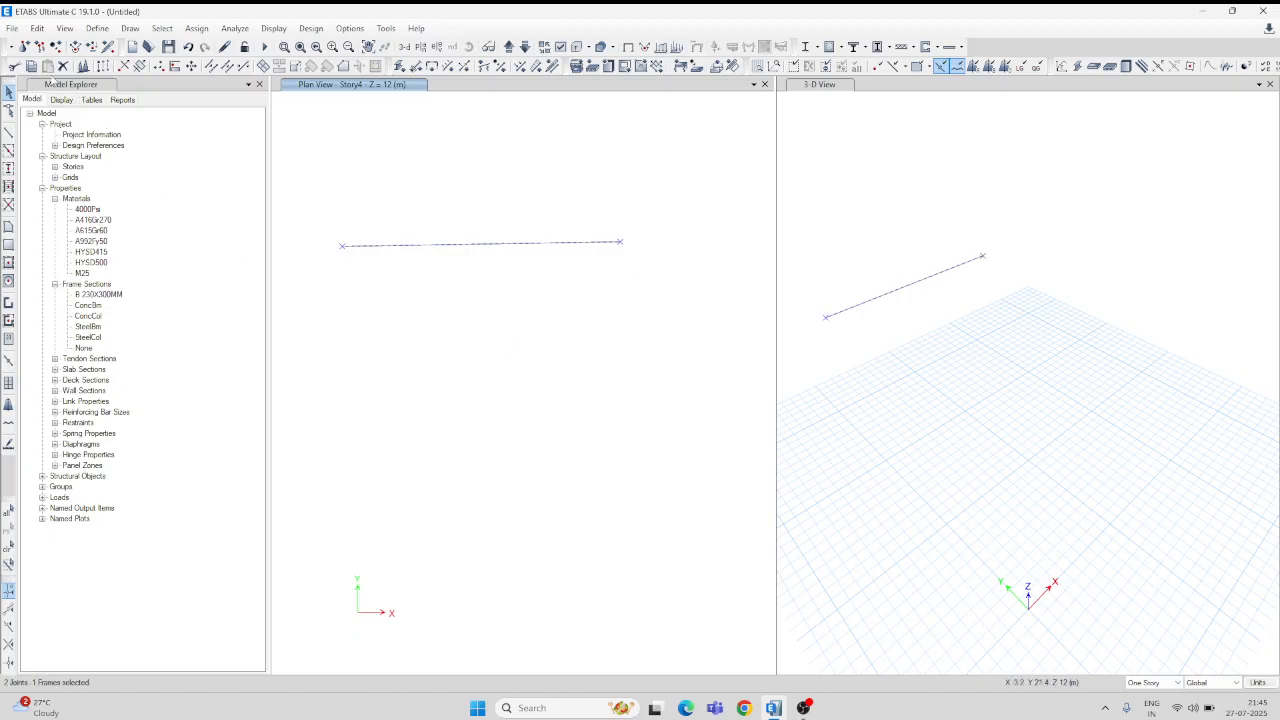
left_click(63, 67)
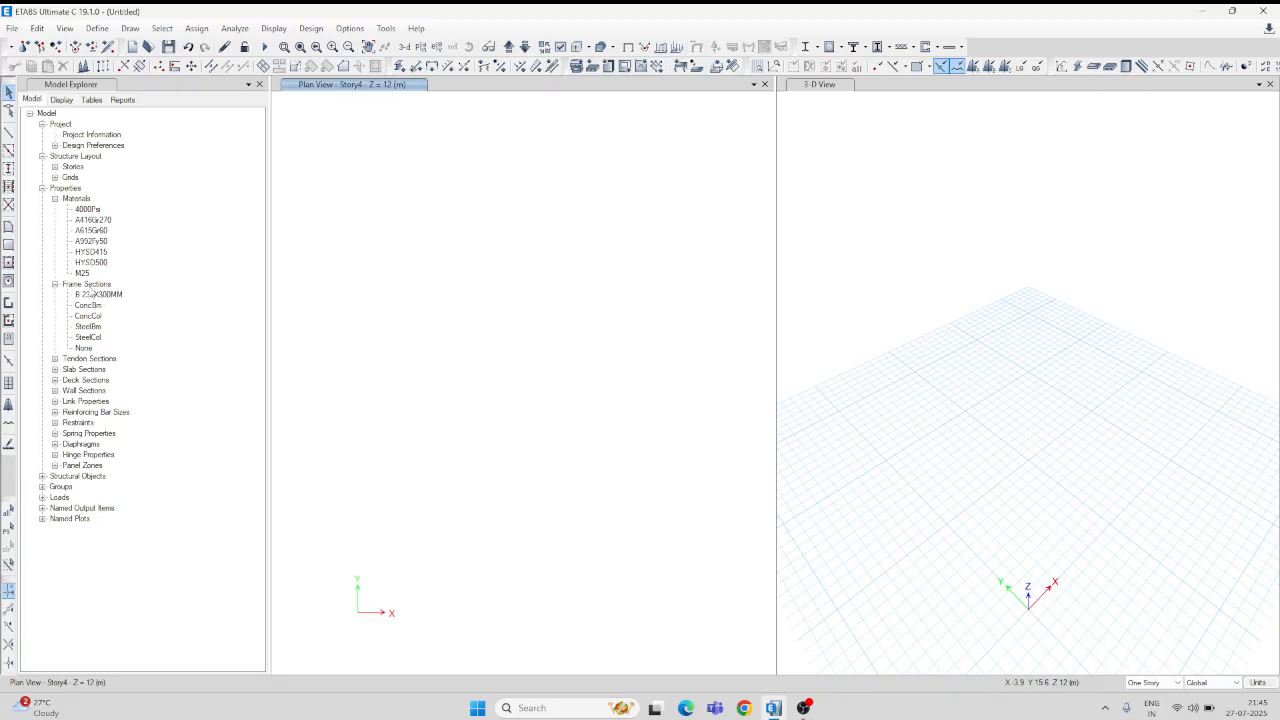
Step: Start a new concrete rectangular frame section named C 300X300MM
left_click(90, 284)
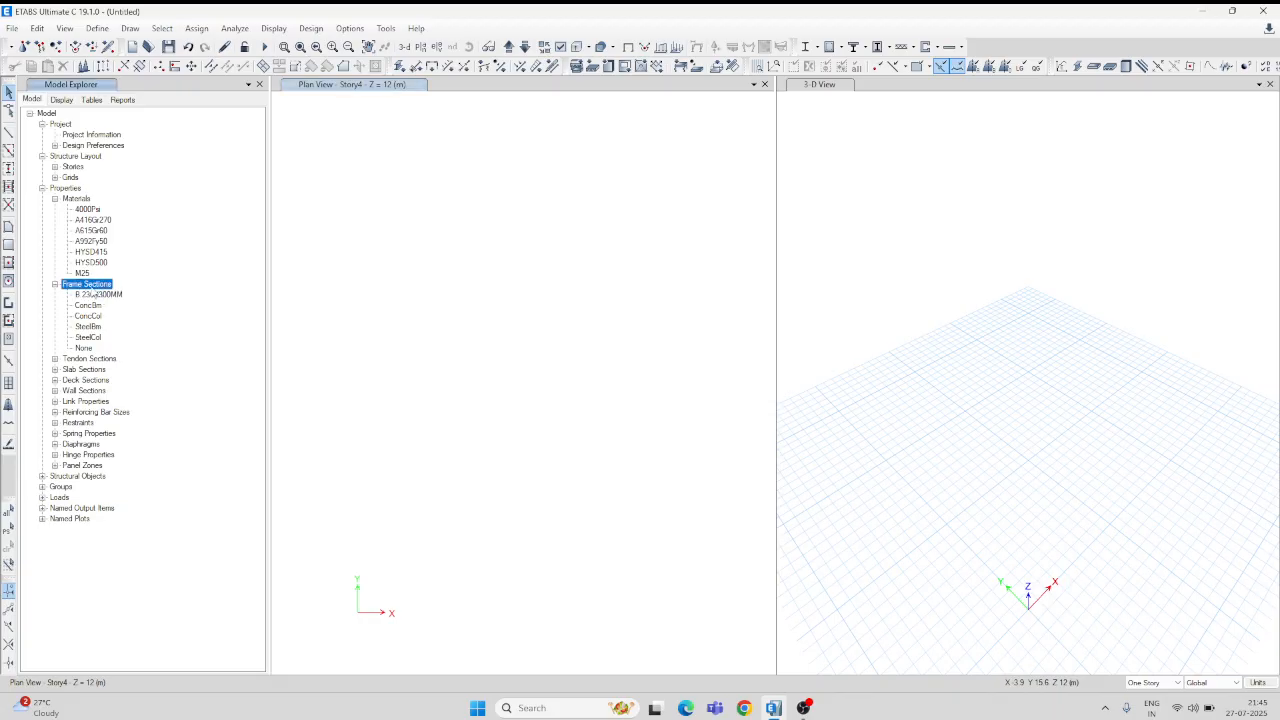
right_click(92, 292)
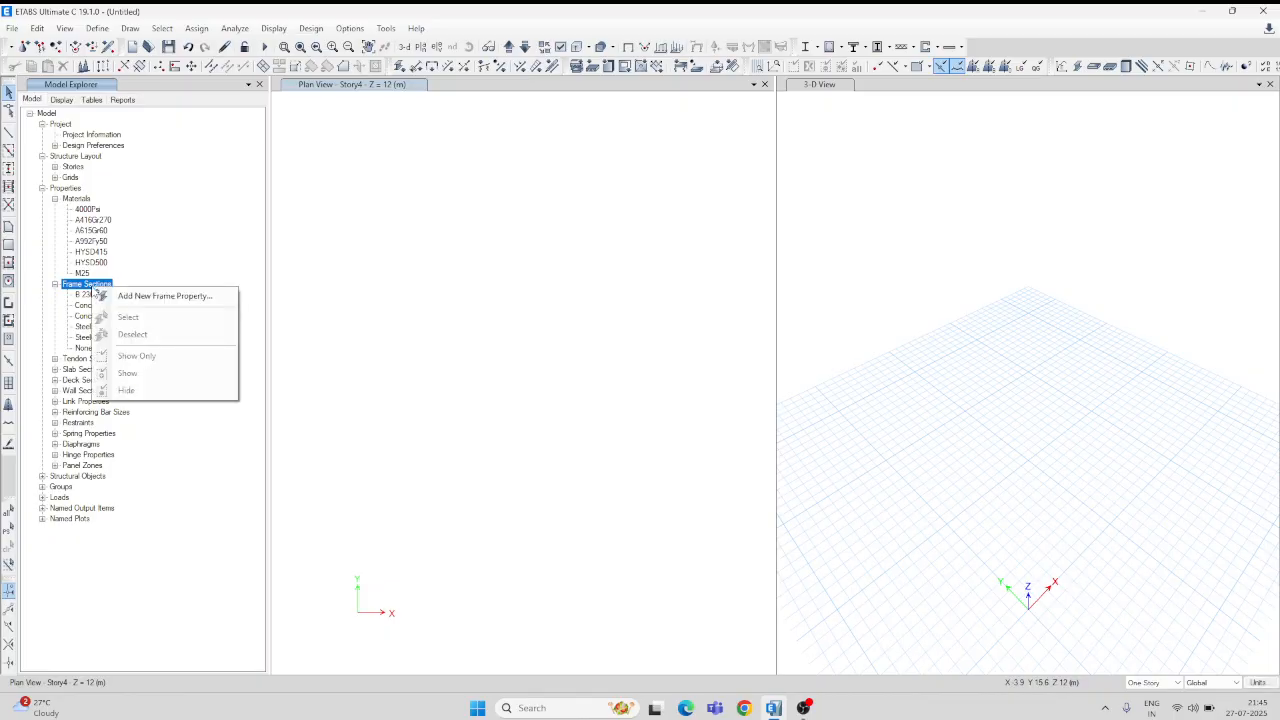
left_click(165, 296)
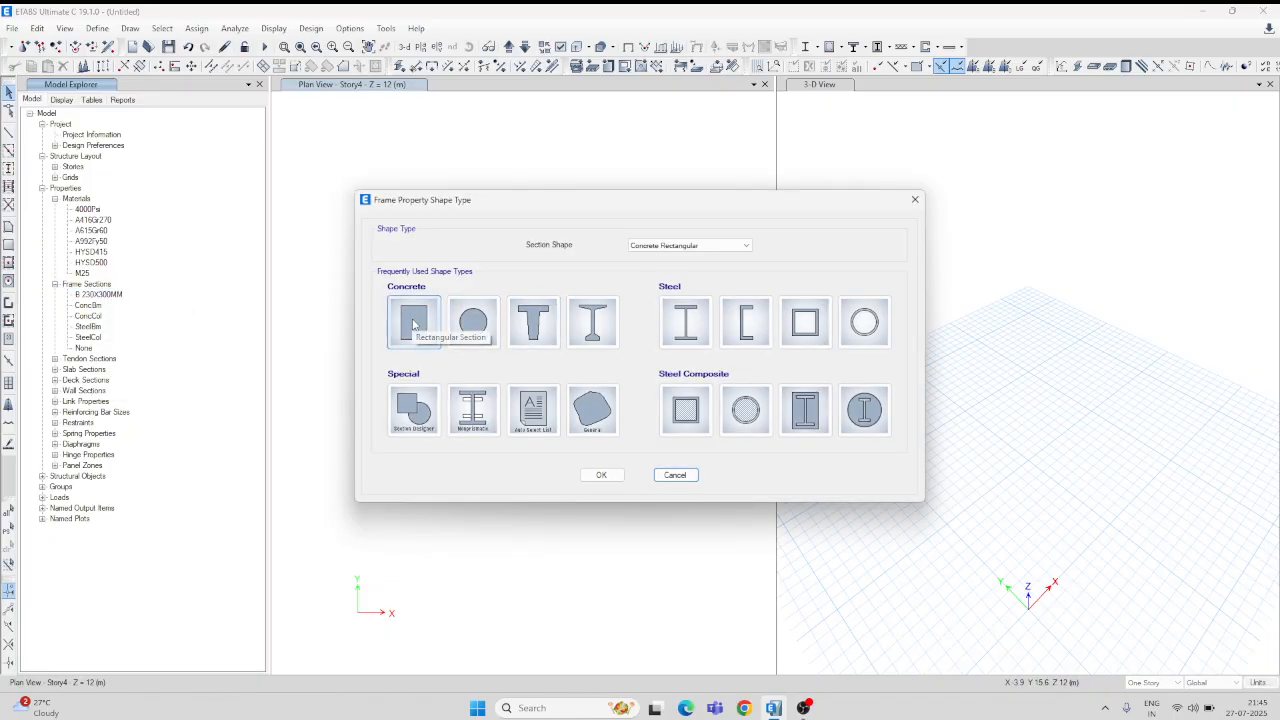
left_click(413, 323)
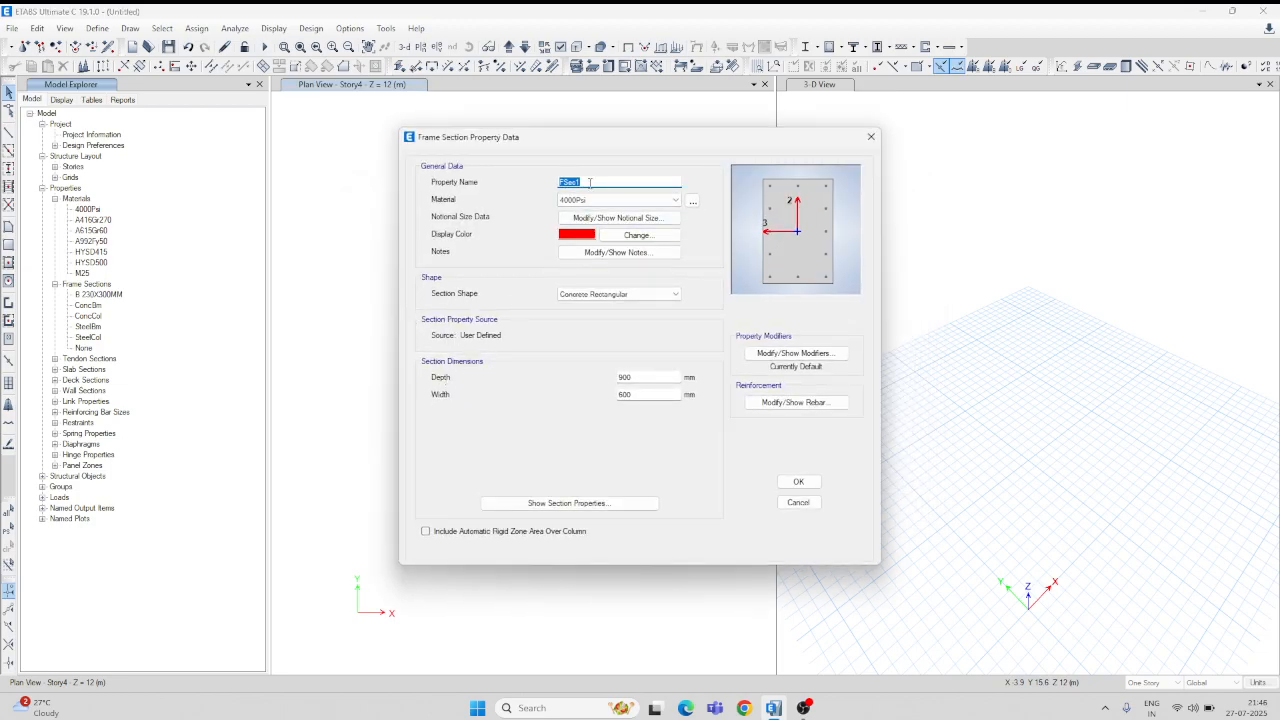
type("C 300X300MM")
Step: Set the section to M25 concrete, 300 mm deep and 300 mm wide
left_click(674, 201)
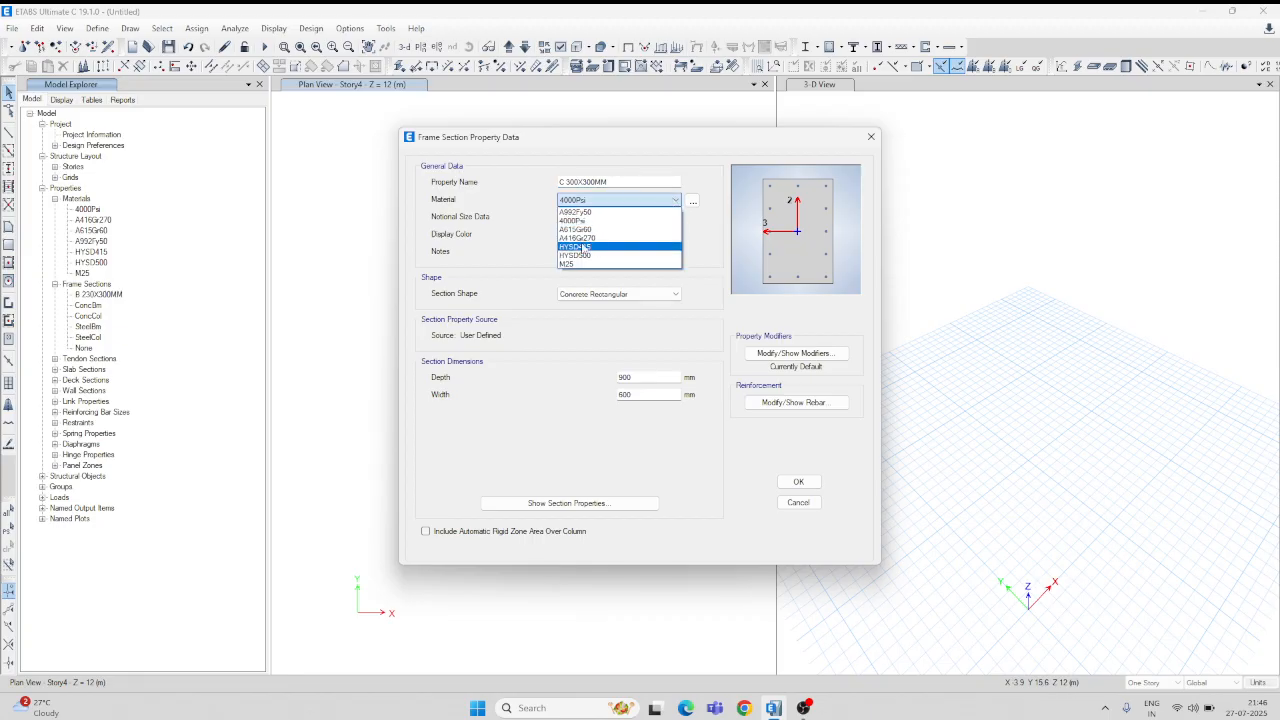
left_click(572, 266)
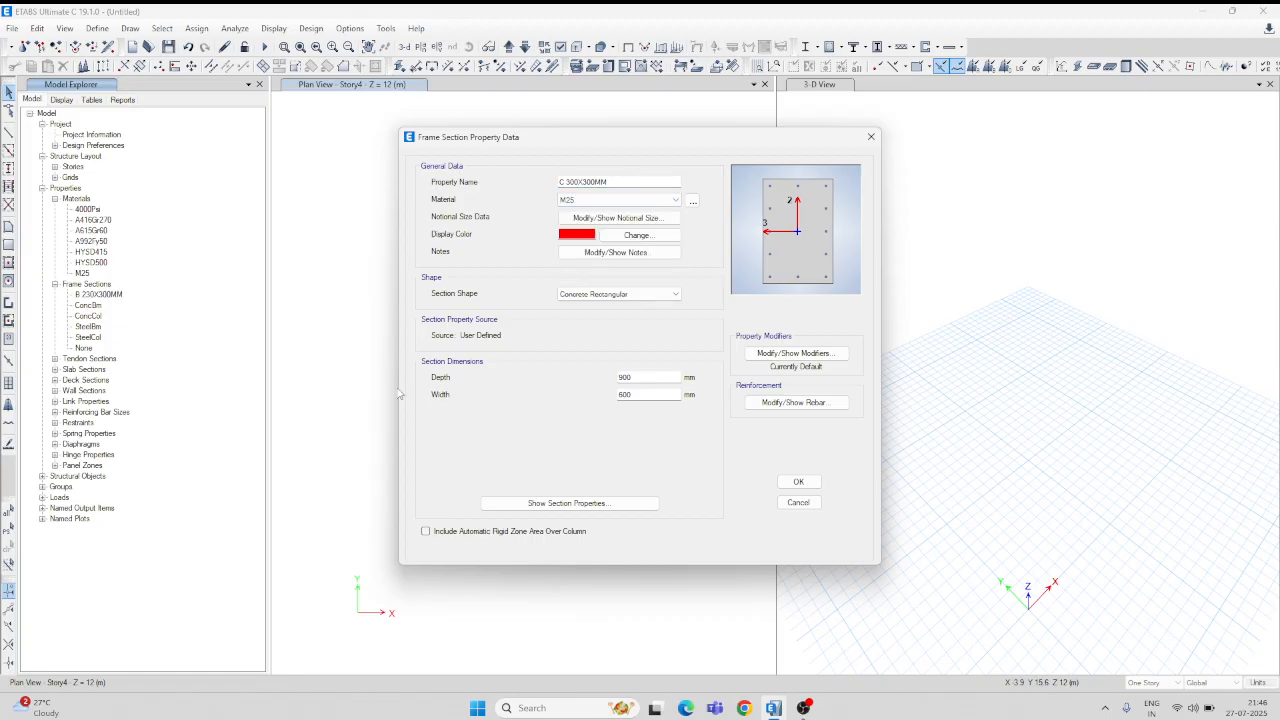
left_click(570, 381)
type("3")
key("Tab")
type("30")
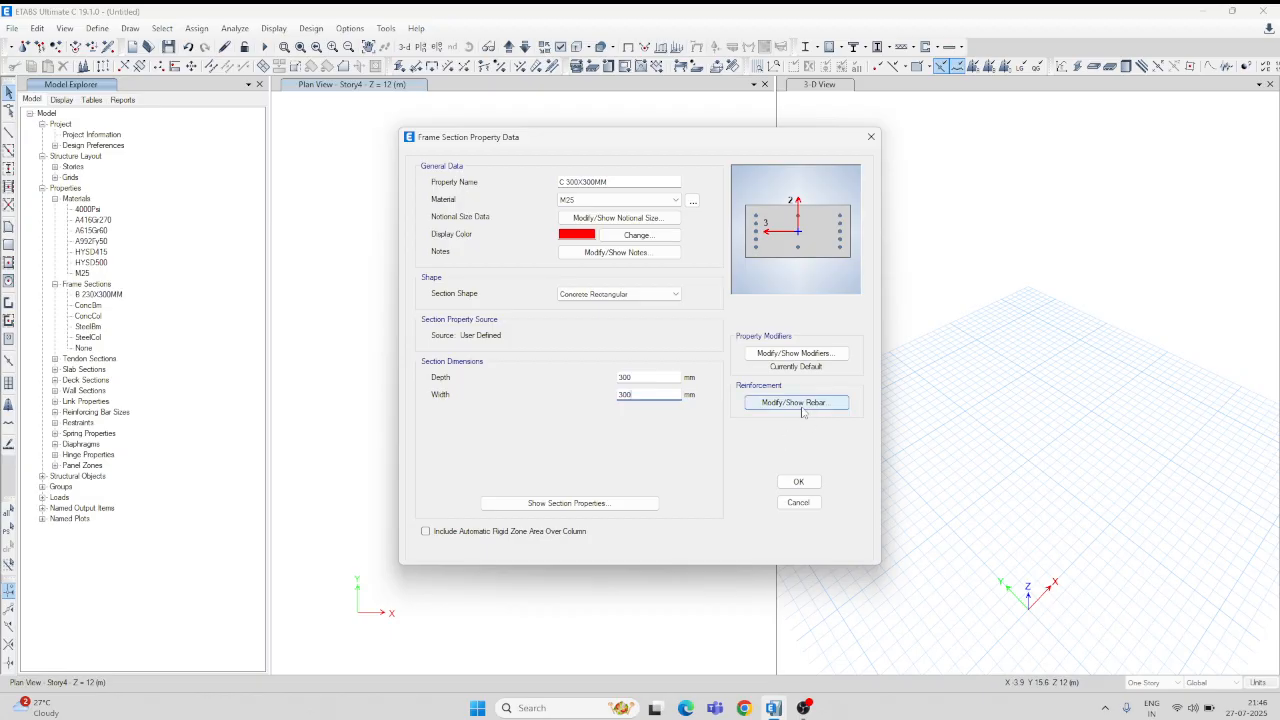
left_click(812, 407)
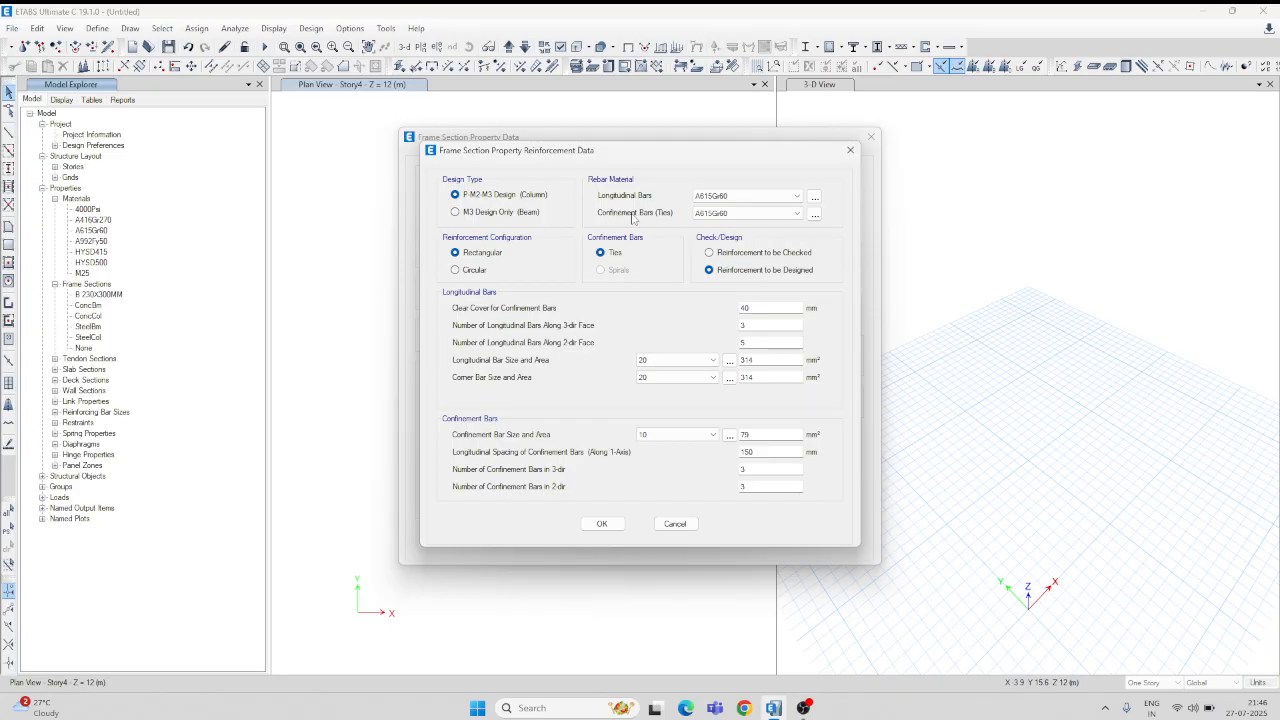
Step: Give the column HYSD500 longitudinal bars and HYSD415 confinement ties
left_click(790, 198)
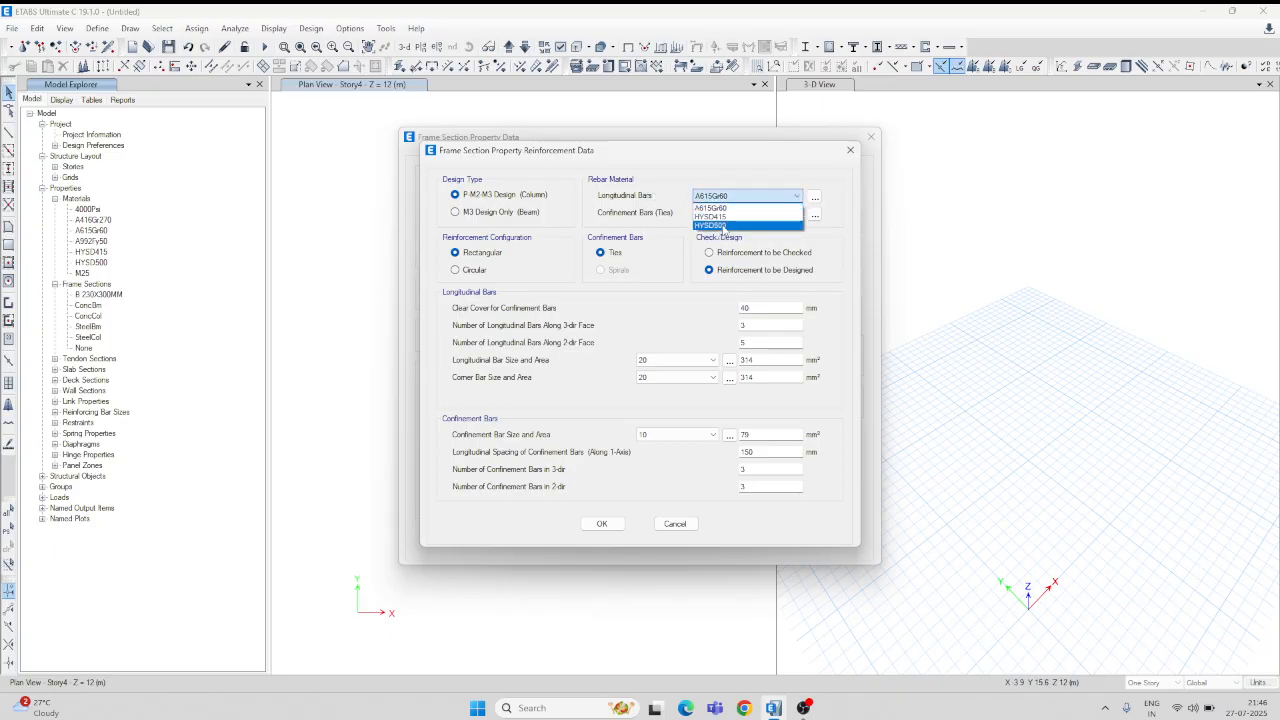
left_click(724, 226)
left_click(797, 214)
left_click(760, 237)
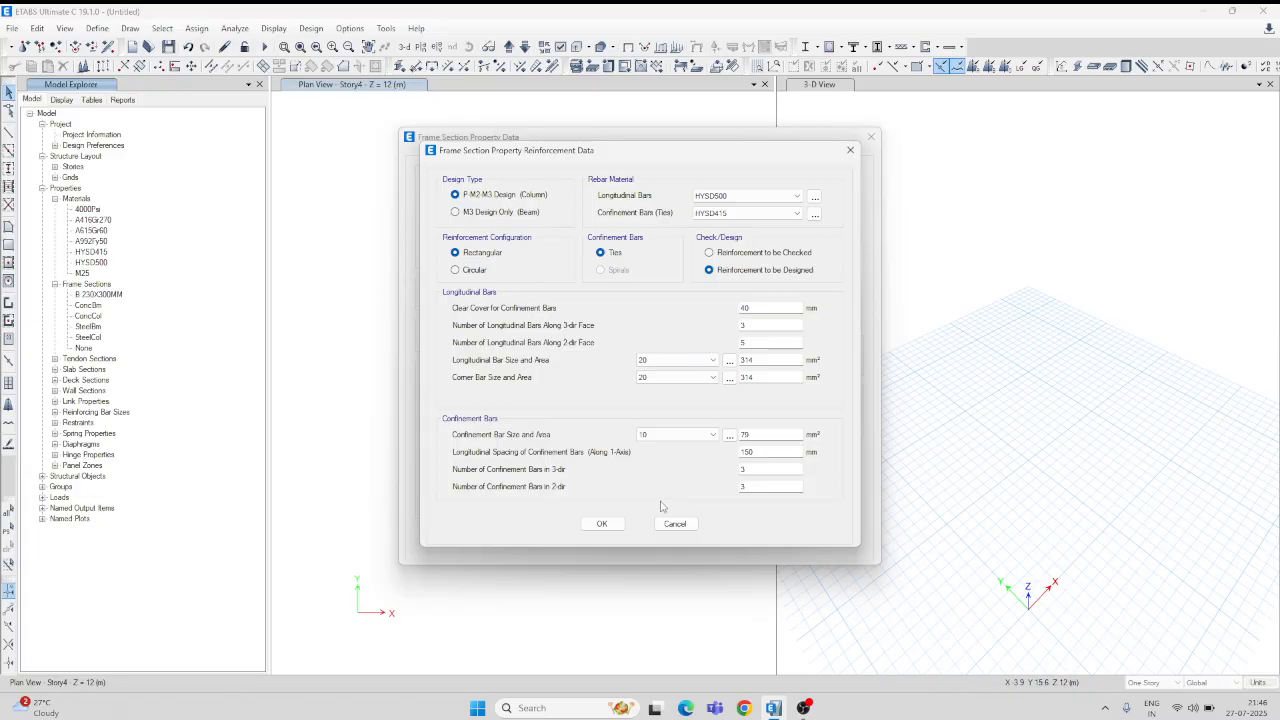
left_click(602, 524)
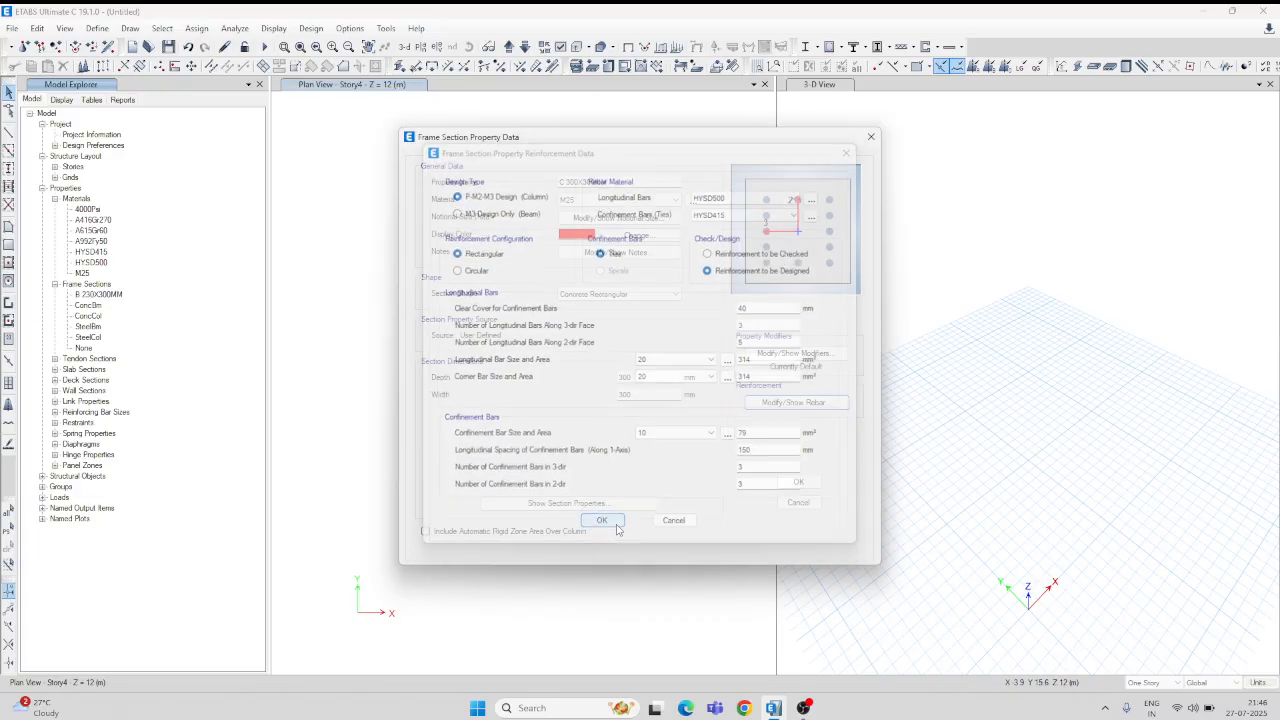
Step: Change the bar count along the 3-dir face to 5
left_click(795, 403)
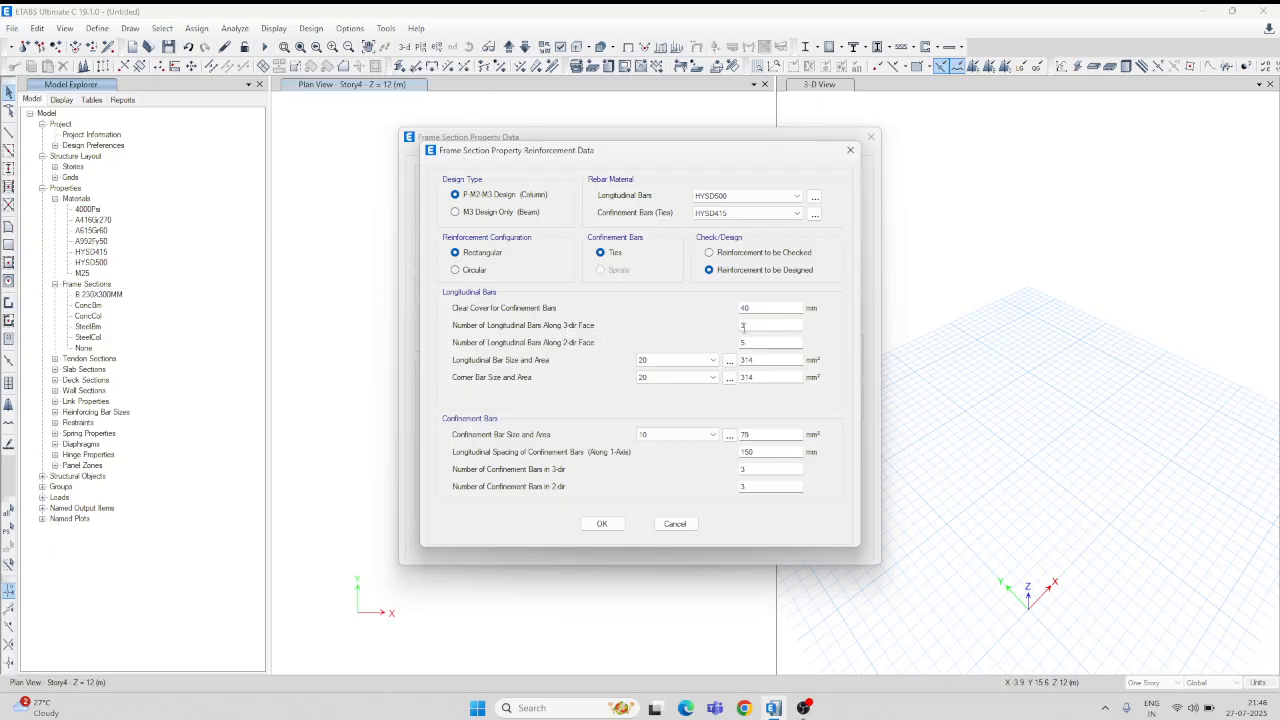
left_click_drag(706, 151, 458, 198)
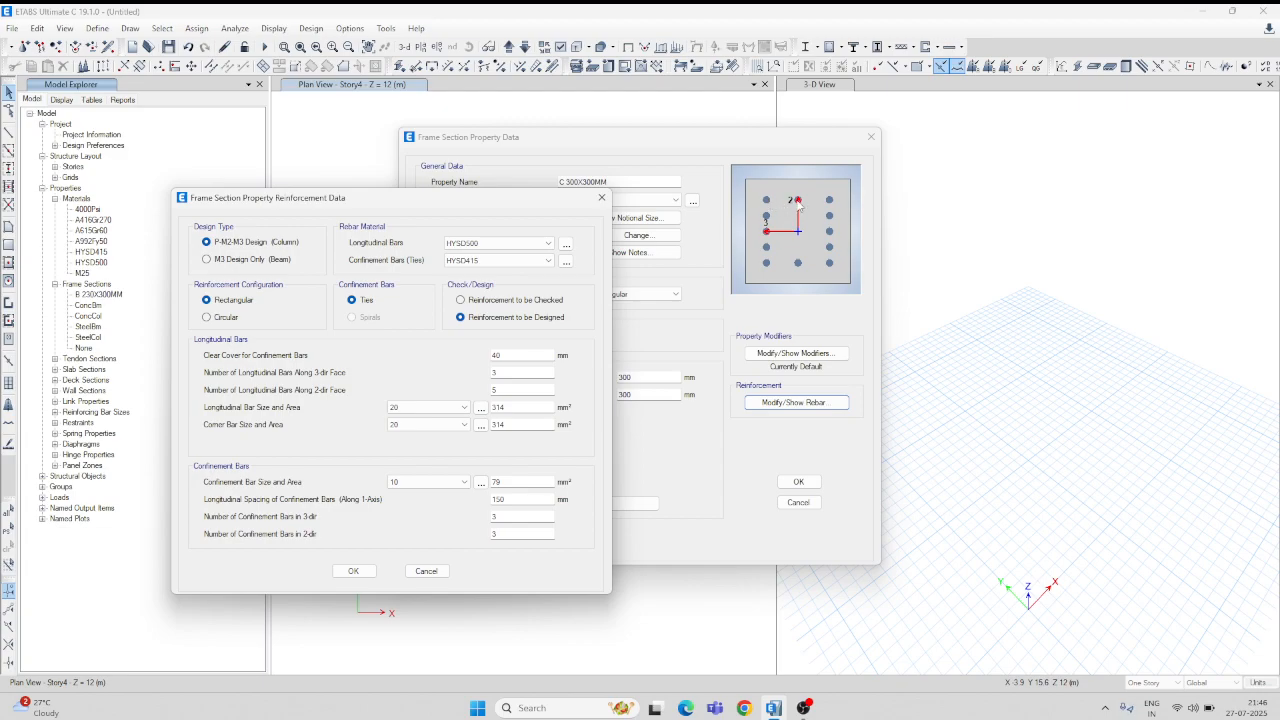
double_click(510, 372)
left_click(362, 571)
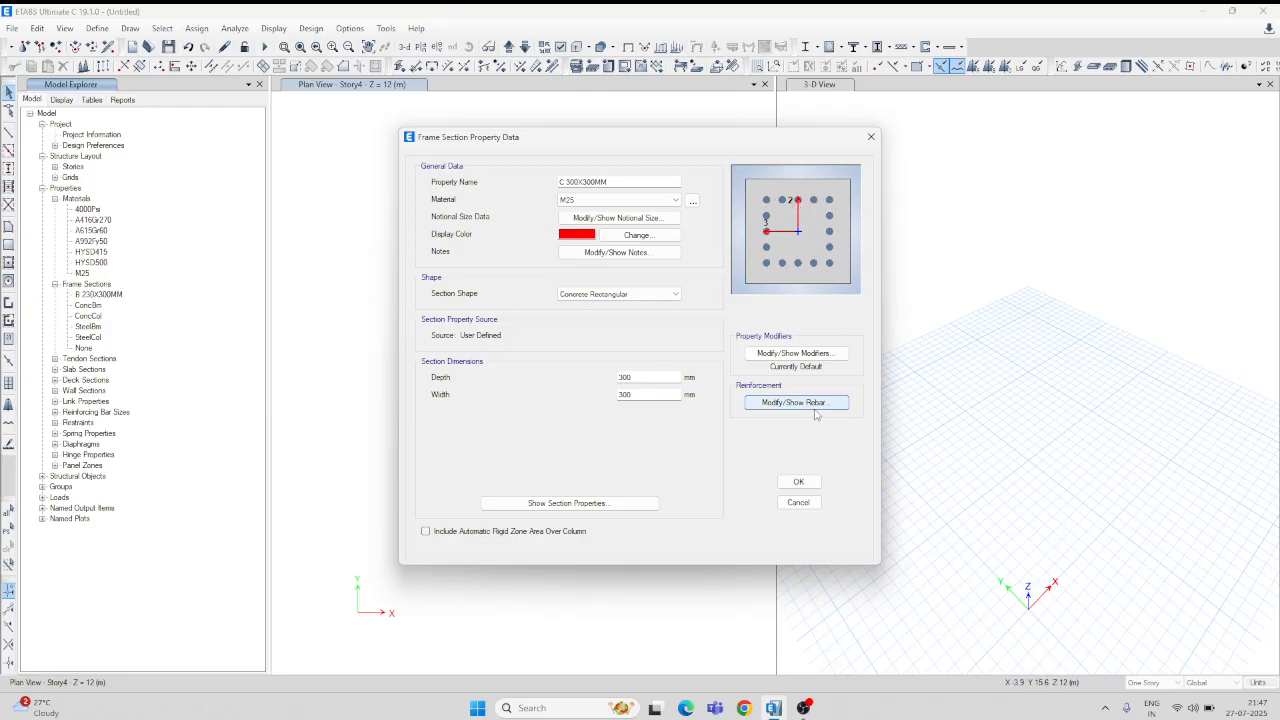
left_click(843, 400)
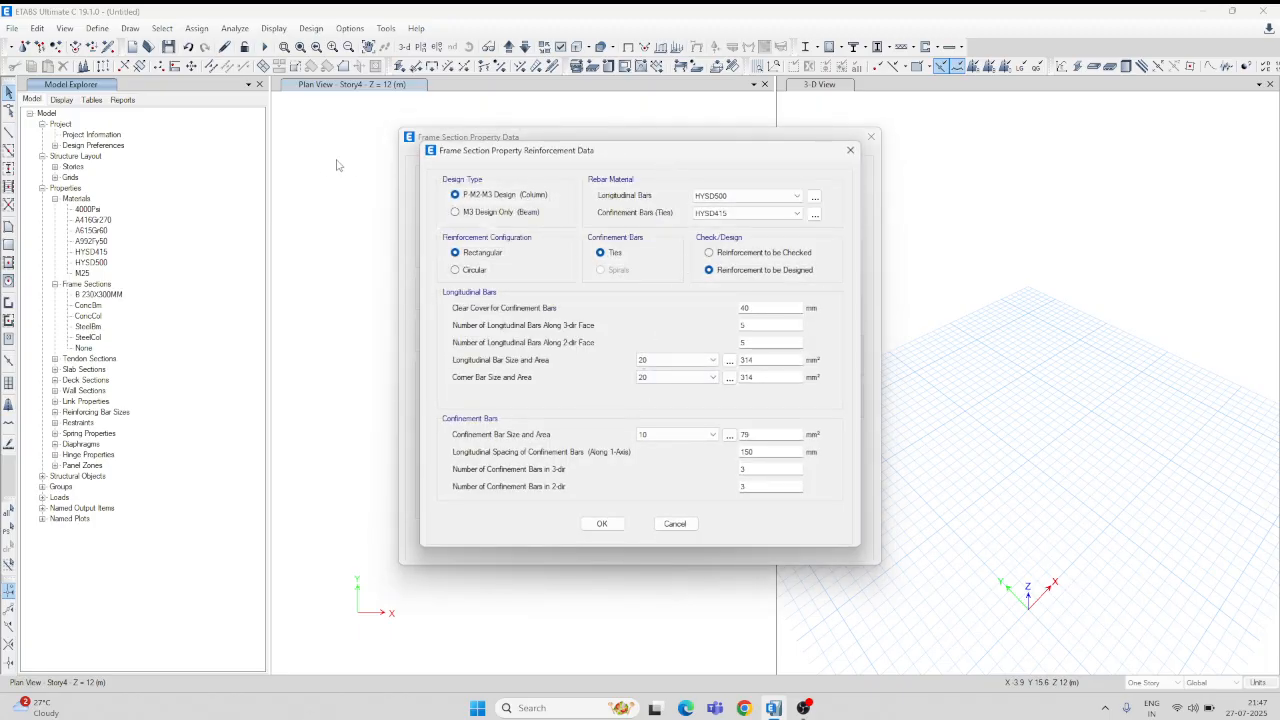
left_click_drag(656, 151, 314, 190)
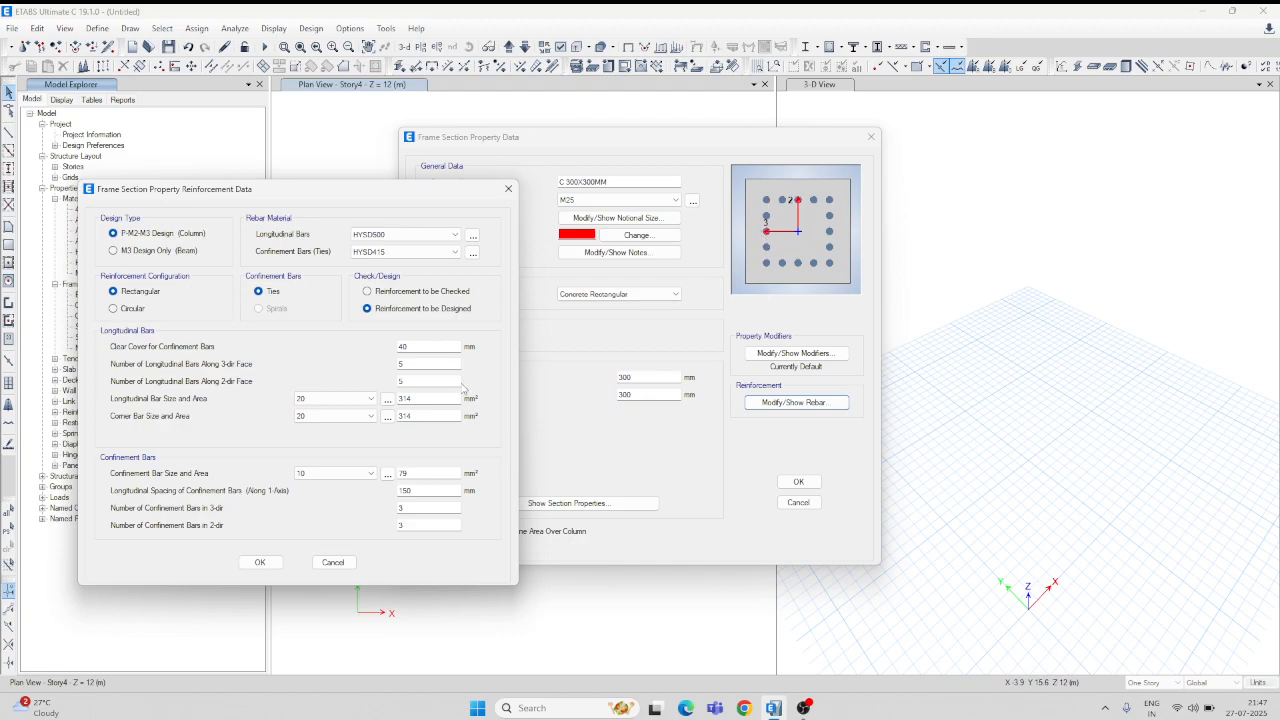
double_click(410, 380)
type("10")
left_click(259, 562)
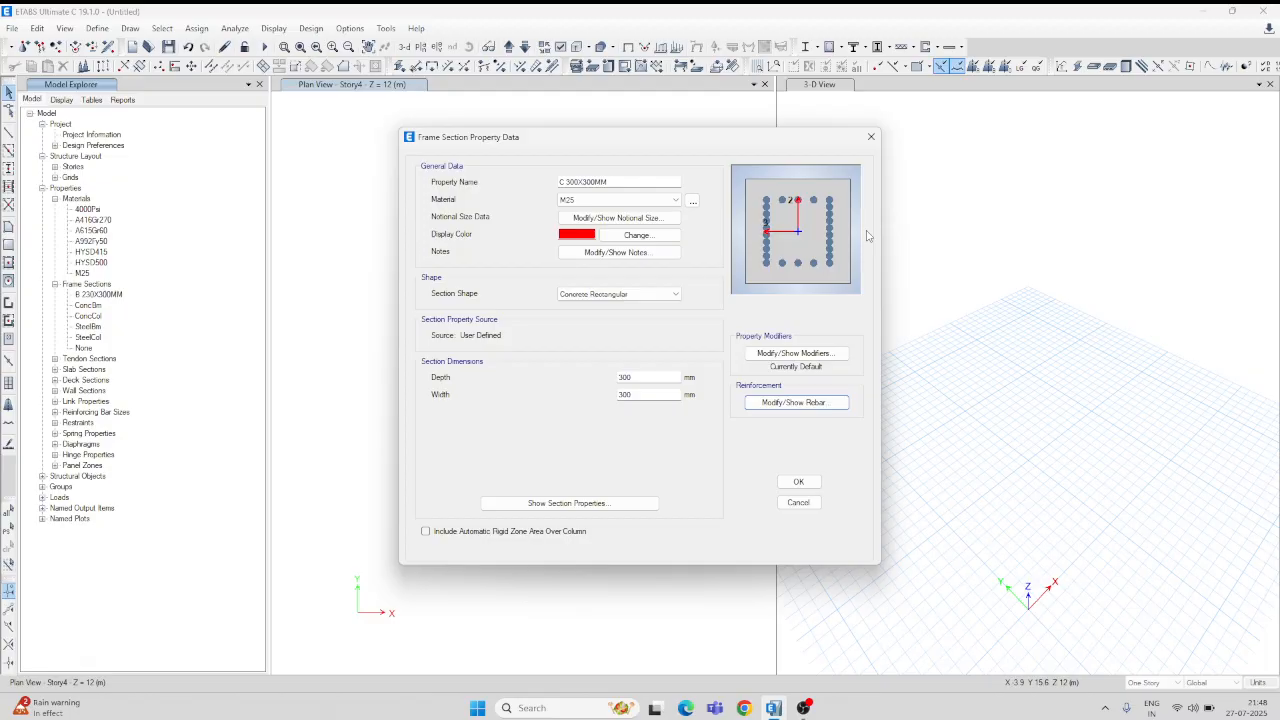
left_click(797, 402)
double_click(743, 343)
type("5")
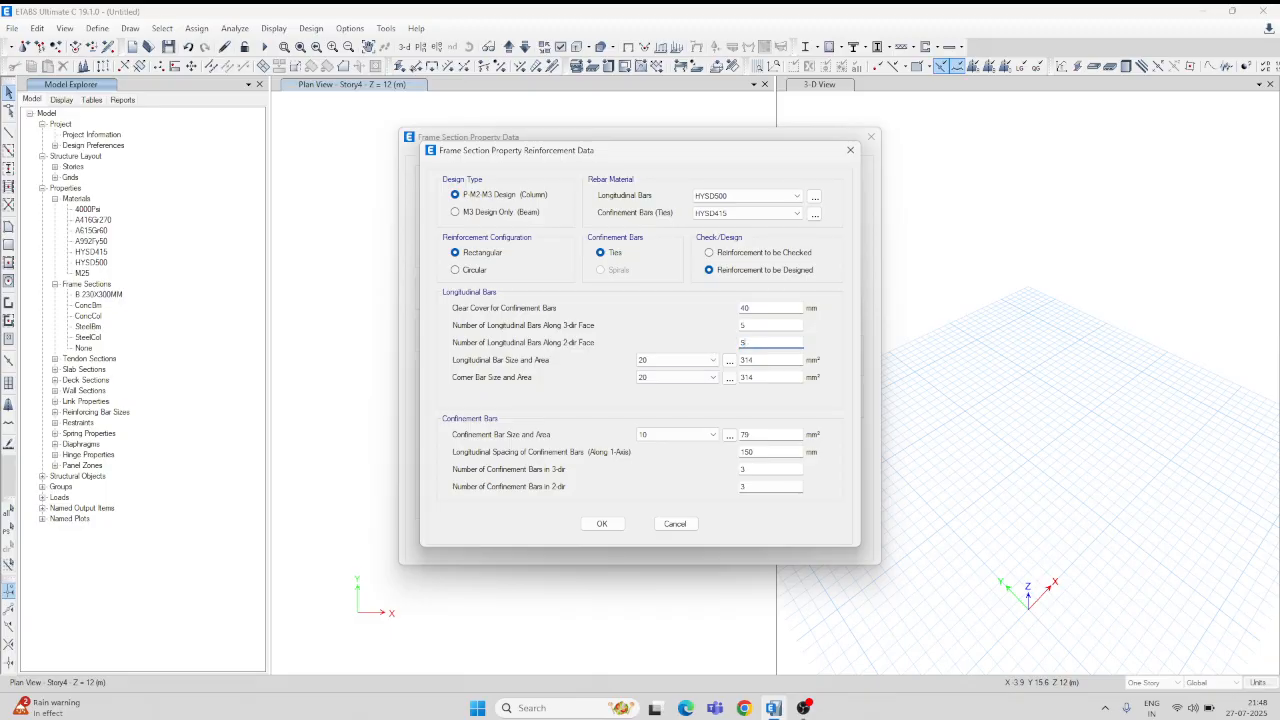
left_click(605, 524)
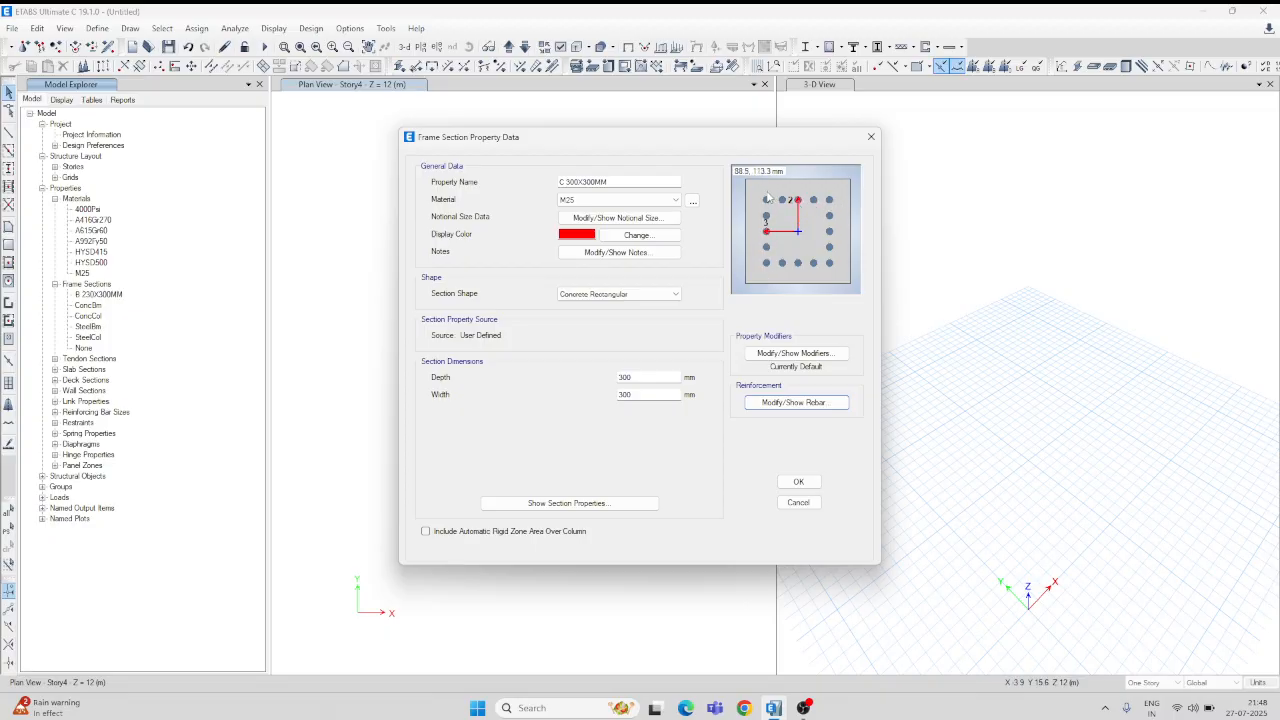
Step: Save C 300X300MM and start a new slab section named SLAB 150MM
left_click(798, 481)
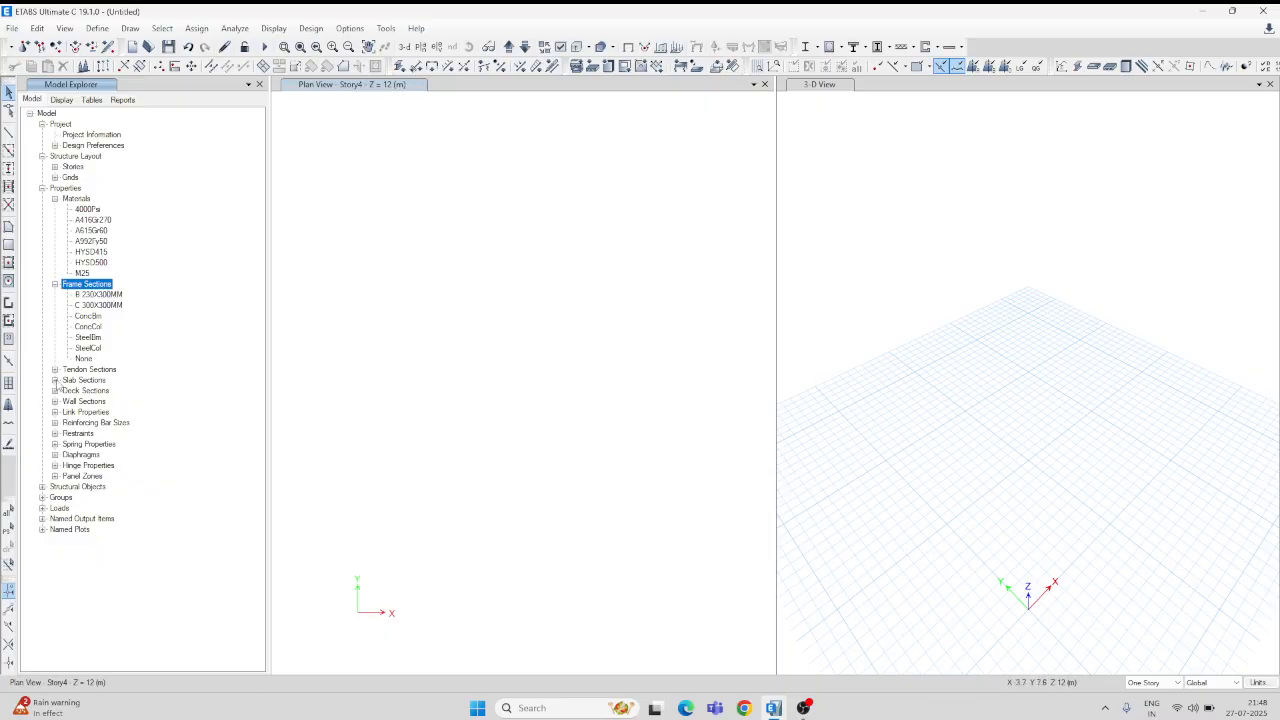
left_click(56, 381)
left_click(95, 382)
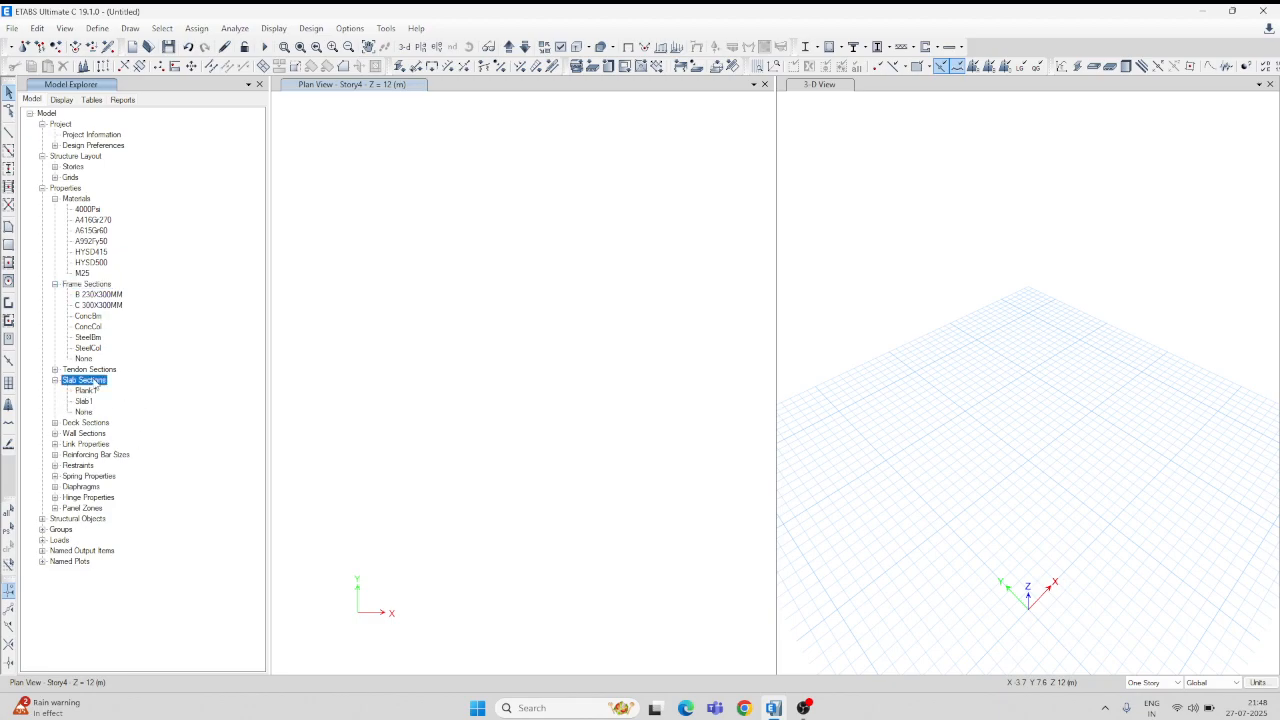
right_click(95, 382)
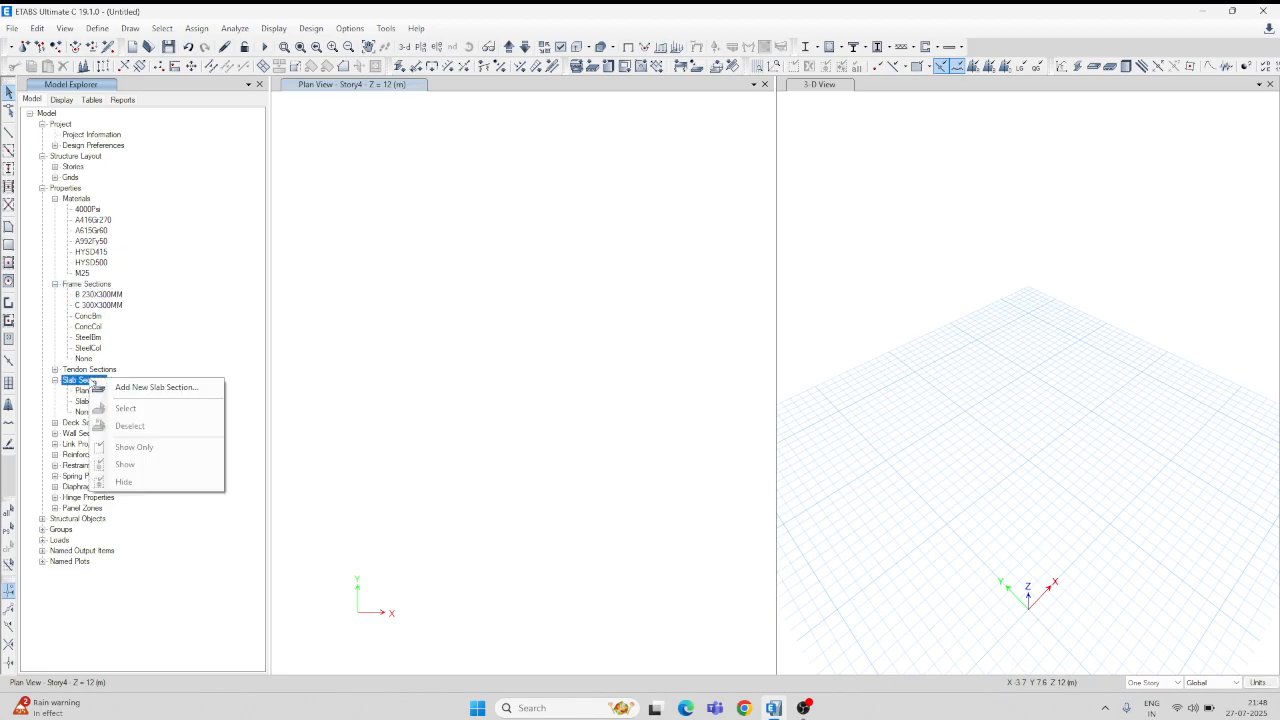
left_click(142, 388)
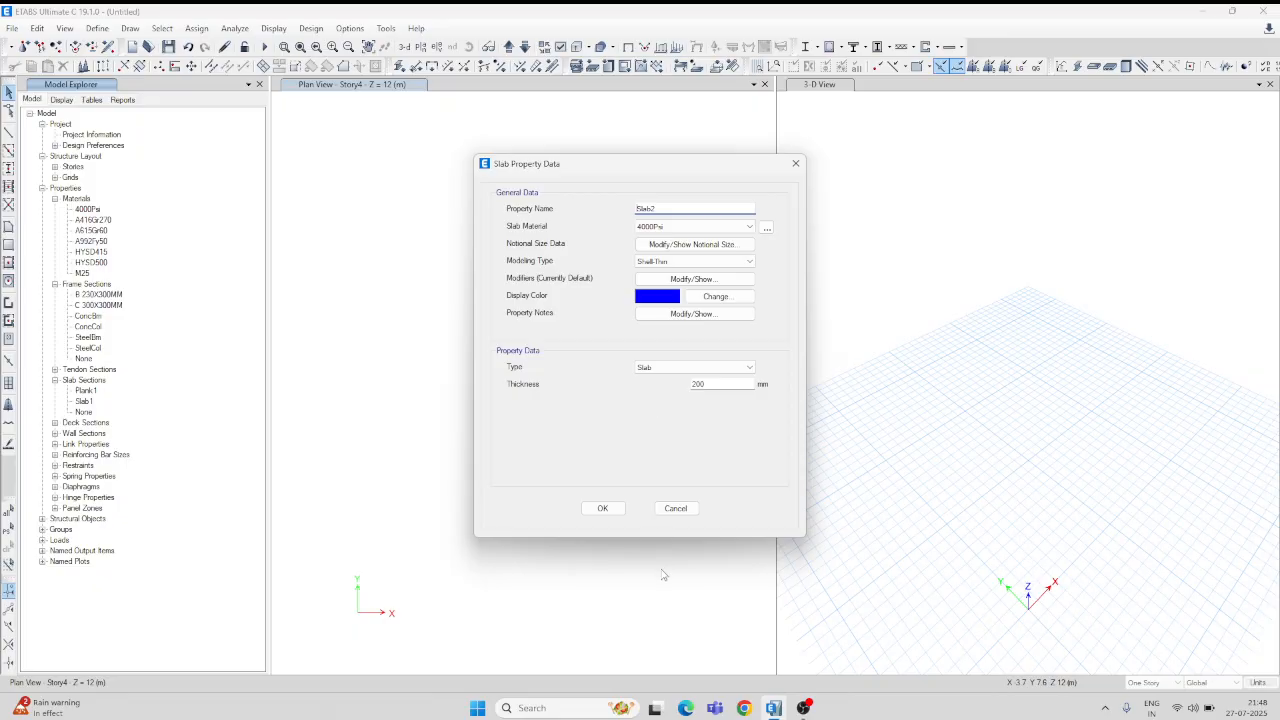
double_click(664, 208)
type("SlAB 150MM")
Step: Make the slab M25, 150 mm thick, modeled as Shell-Thin, and save it
left_click(748, 228)
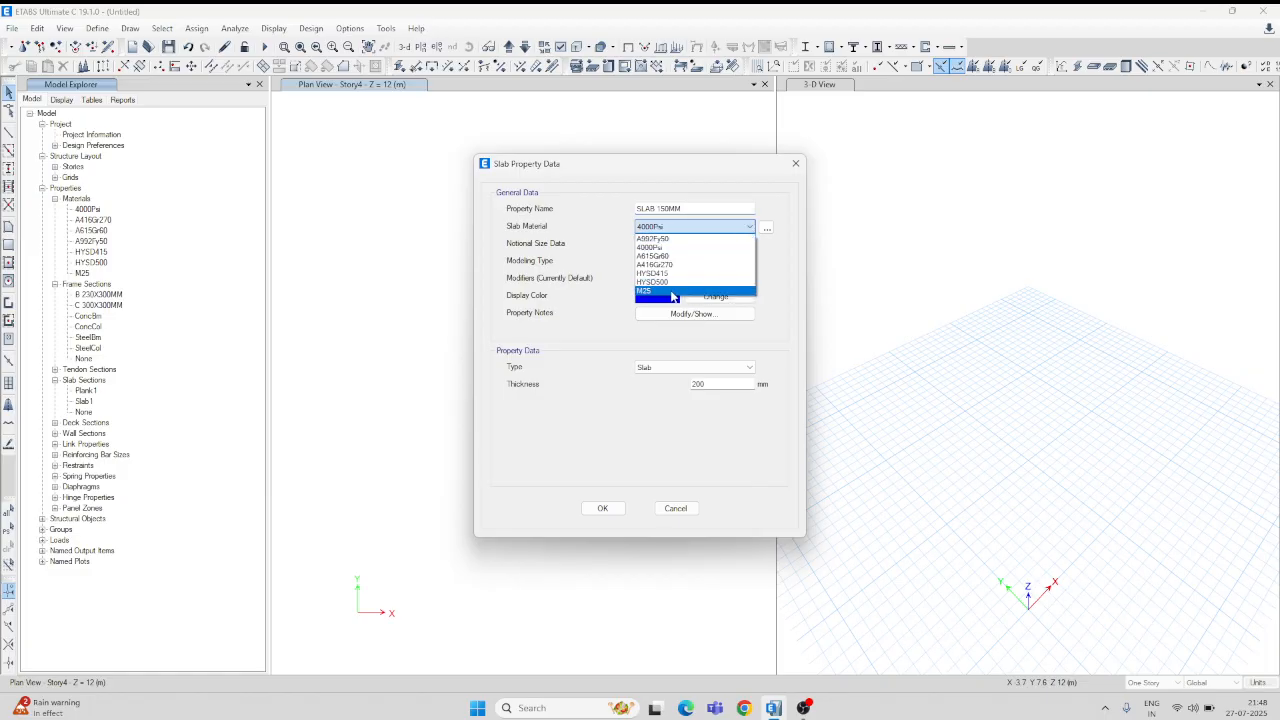
left_click(673, 291)
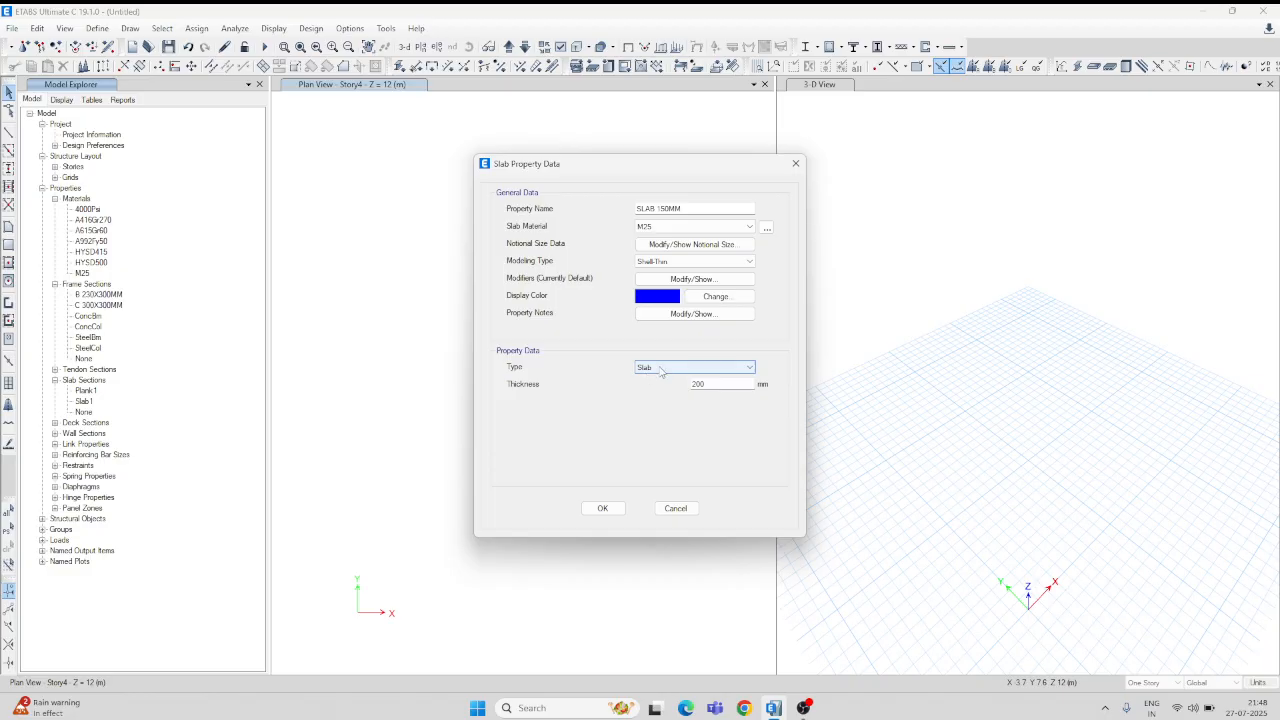
left_click_drag(714, 384, 680, 390)
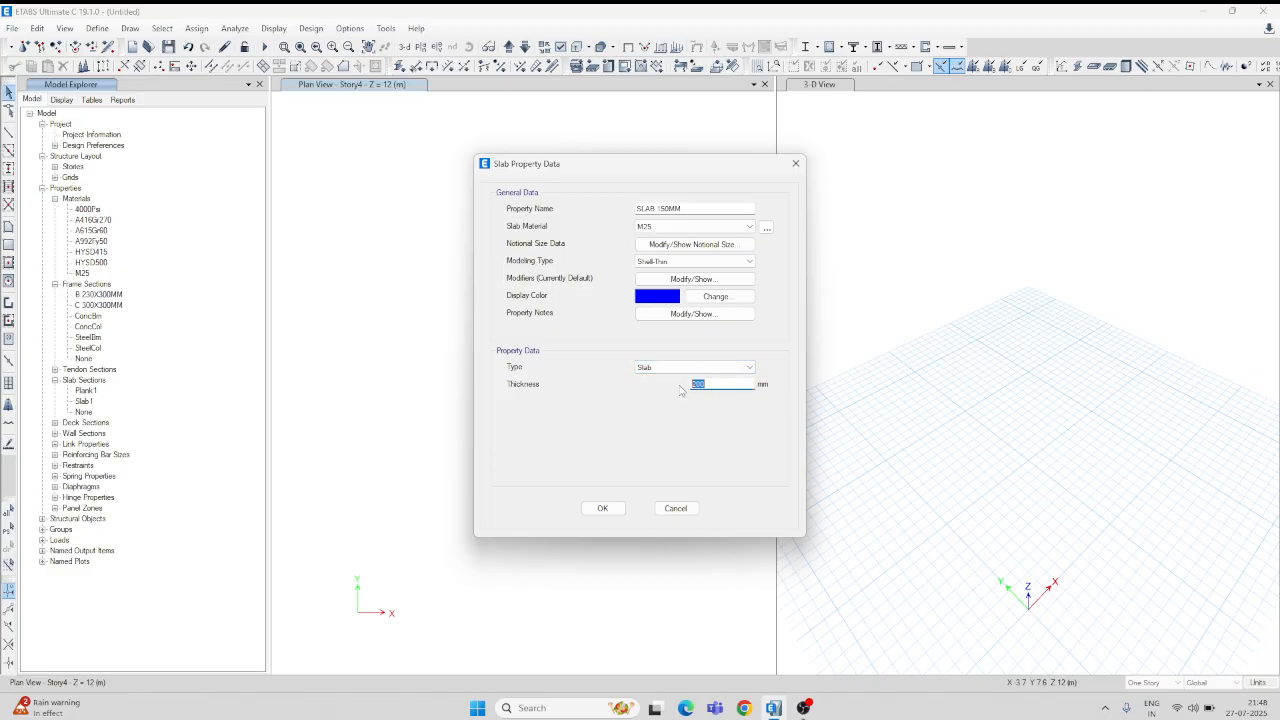
type("150")
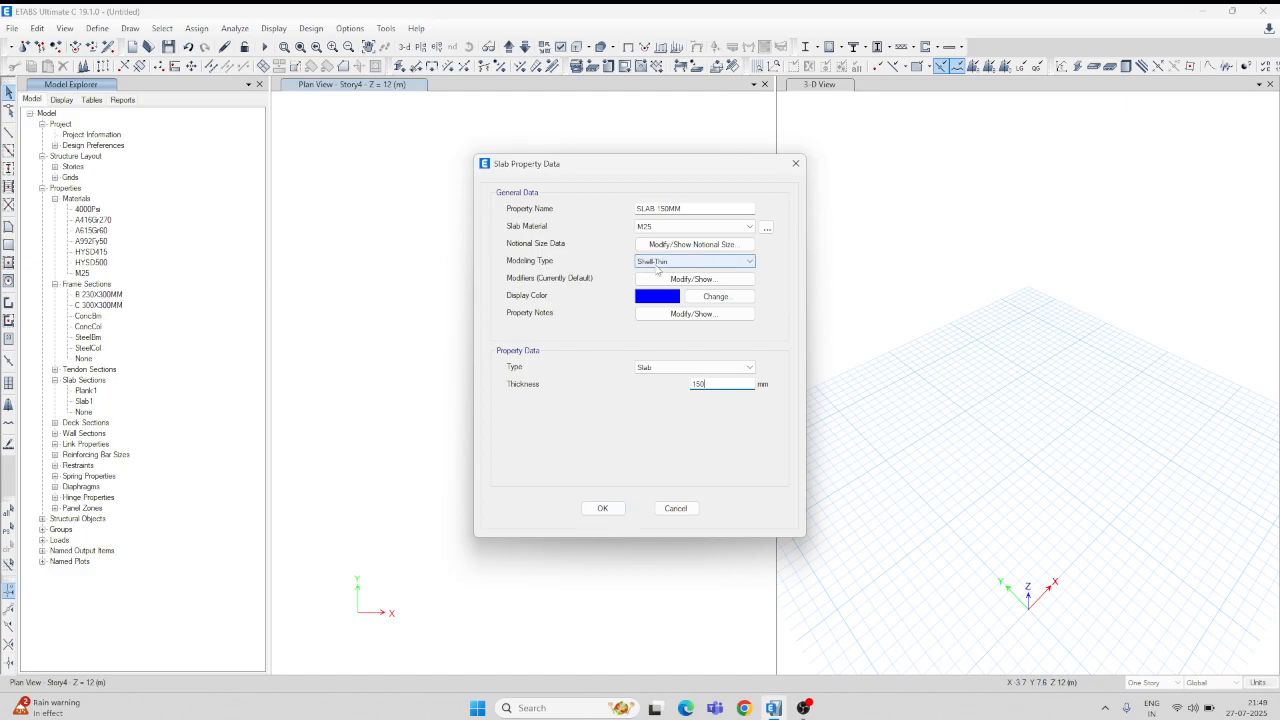
left_click(749, 263)
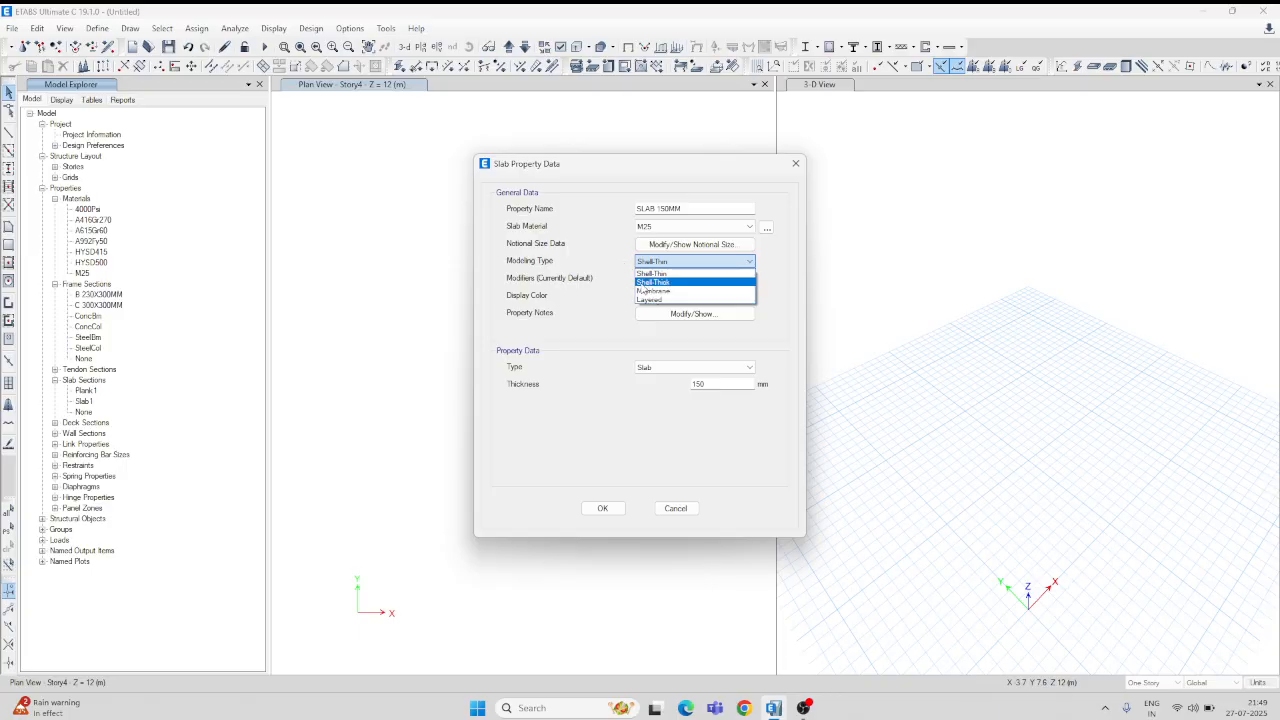
left_click(652, 273)
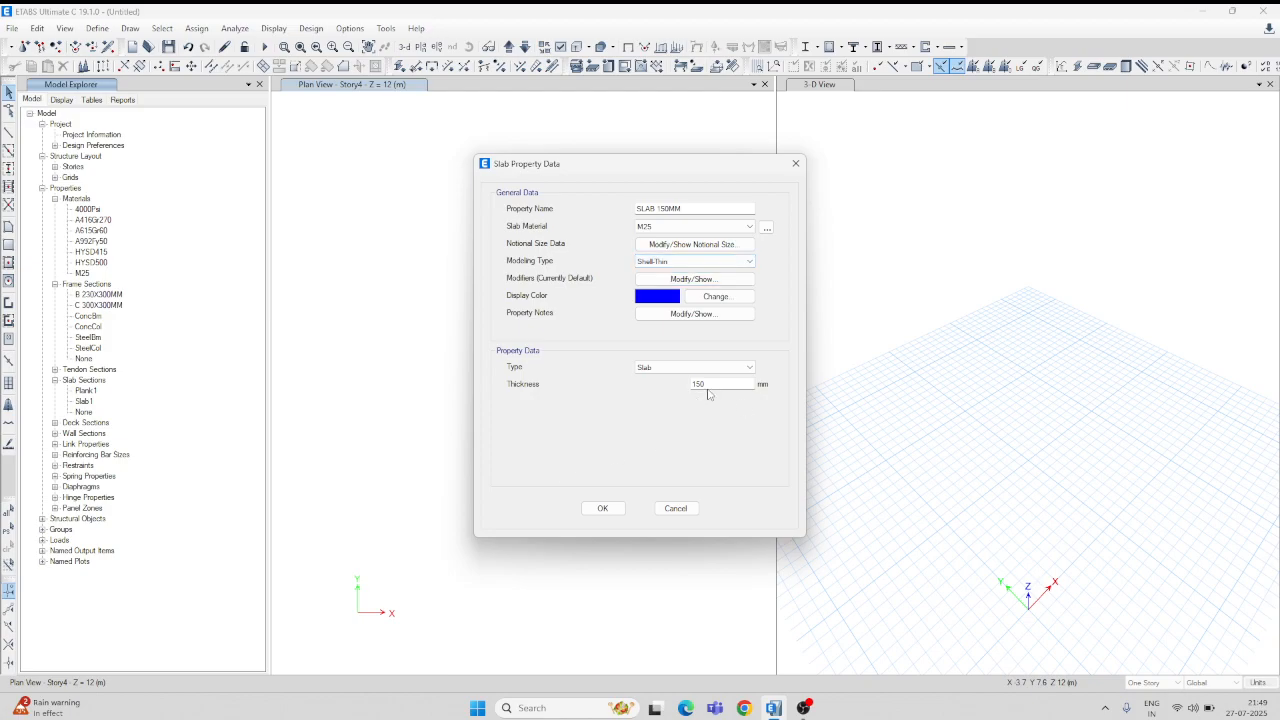
left_click(603, 508)
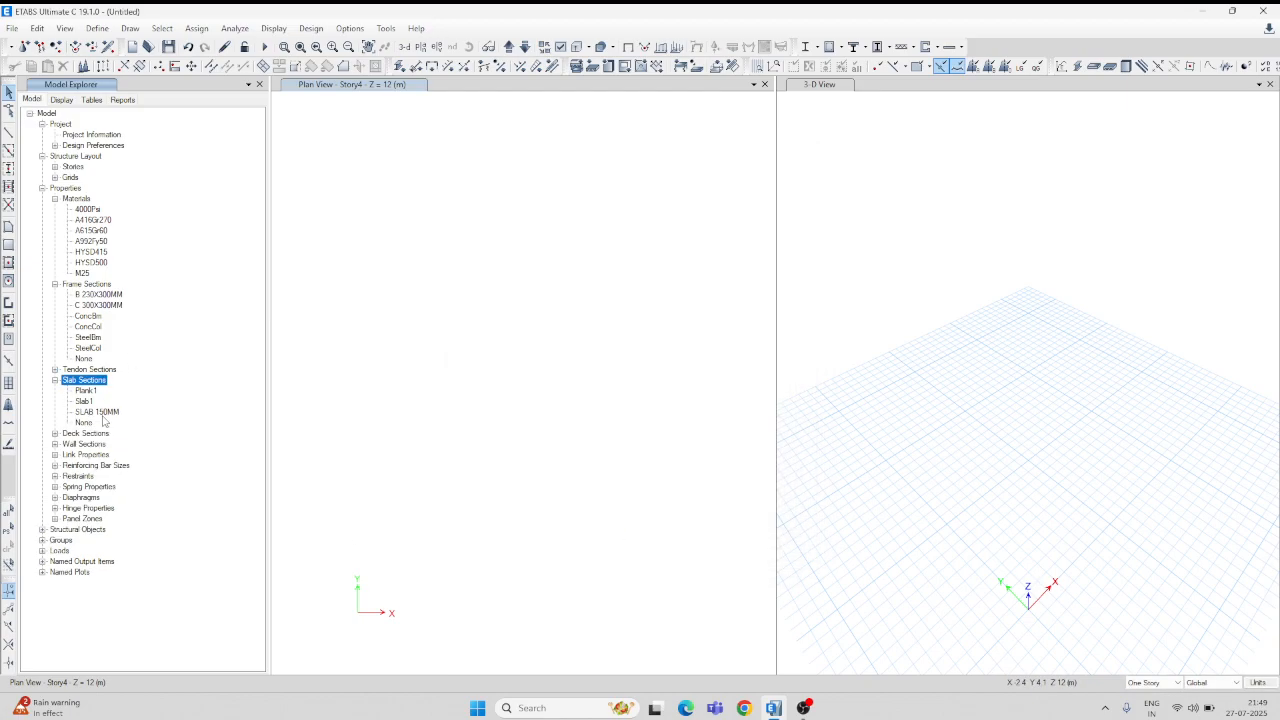
Step: Add a new slab section named ST SLAB 200MM using M25 concrete
right_click(95, 385)
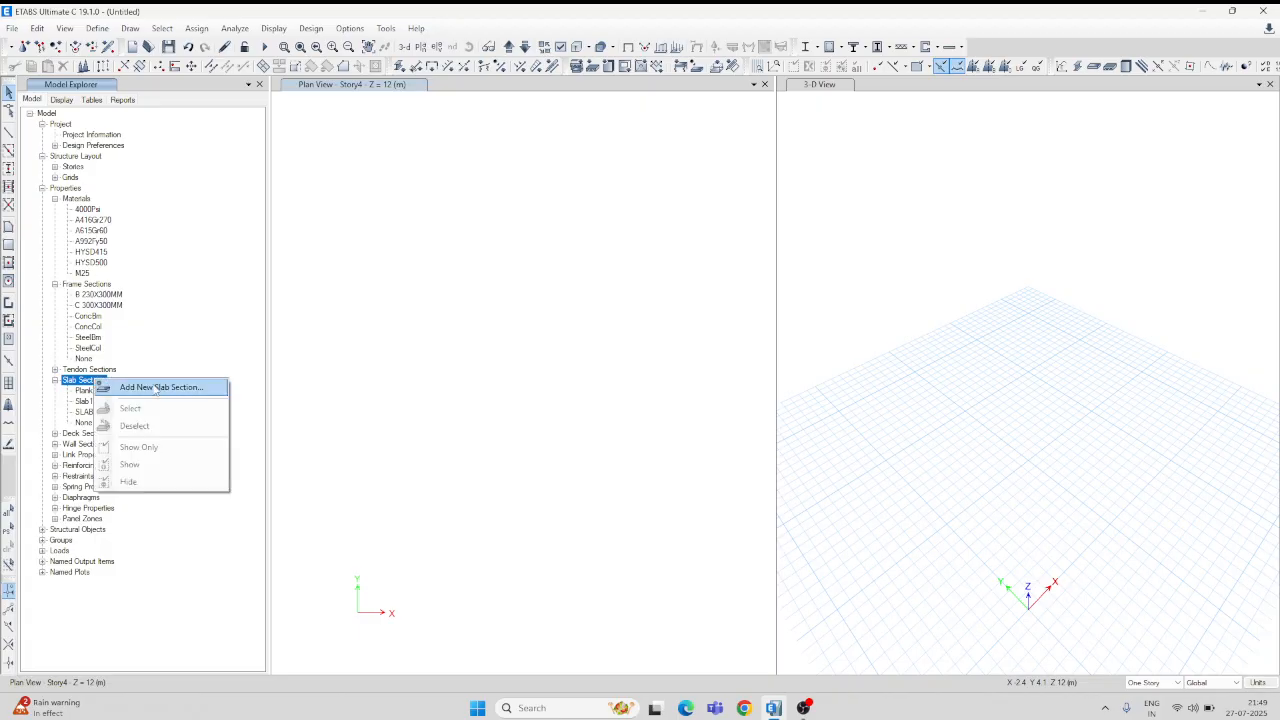
left_click(155, 388)
left_click_drag(671, 208, 593, 221)
type("ST")
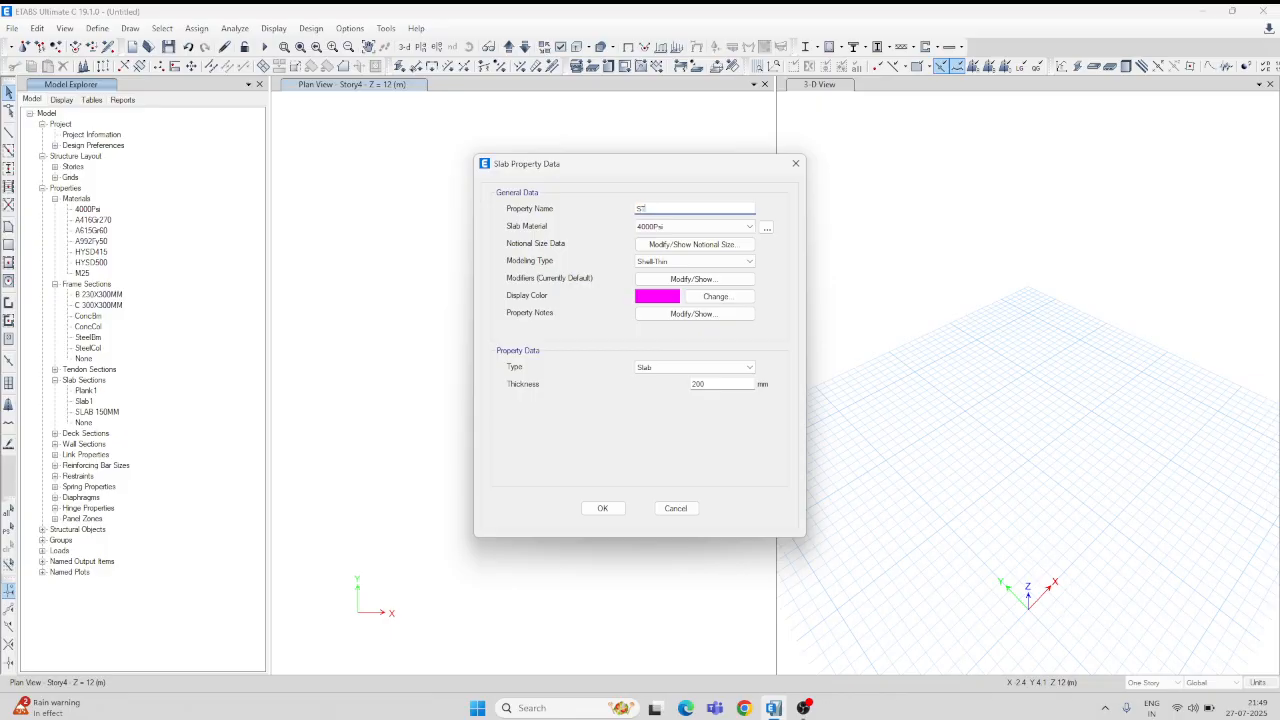
type(" SLA")
left_click(749, 228)
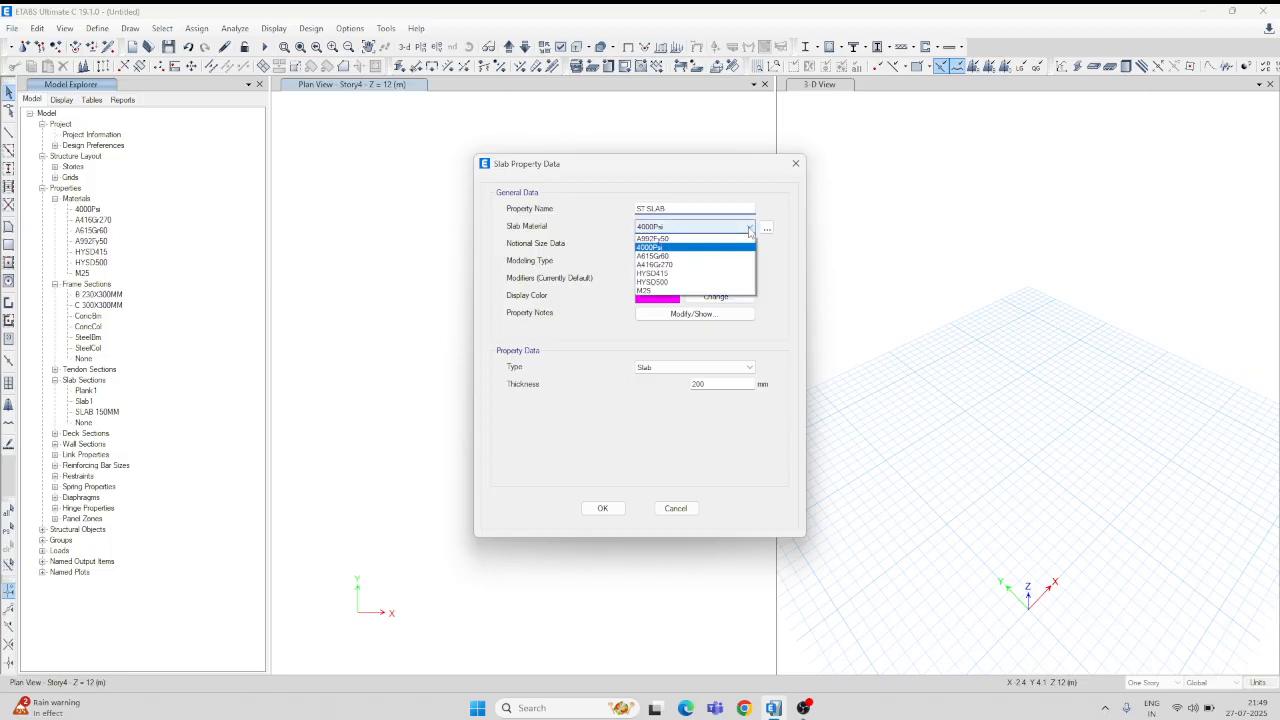
left_click(648, 290)
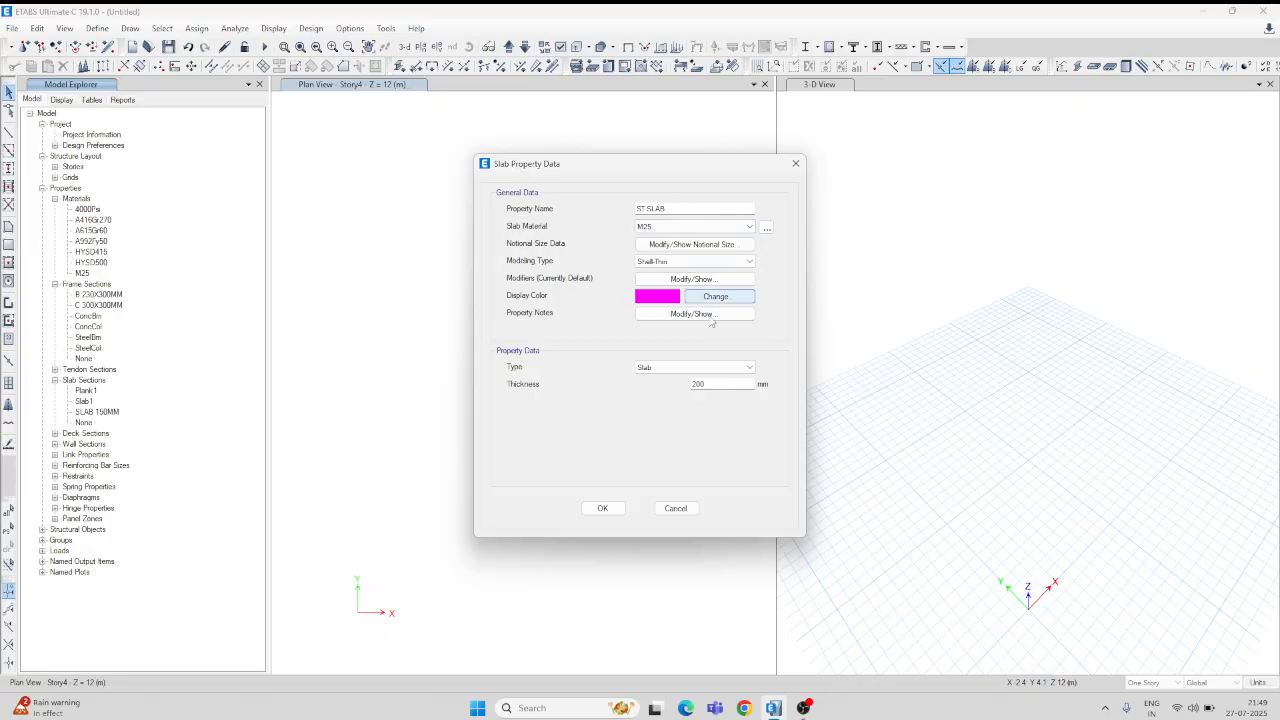
left_click(672, 209)
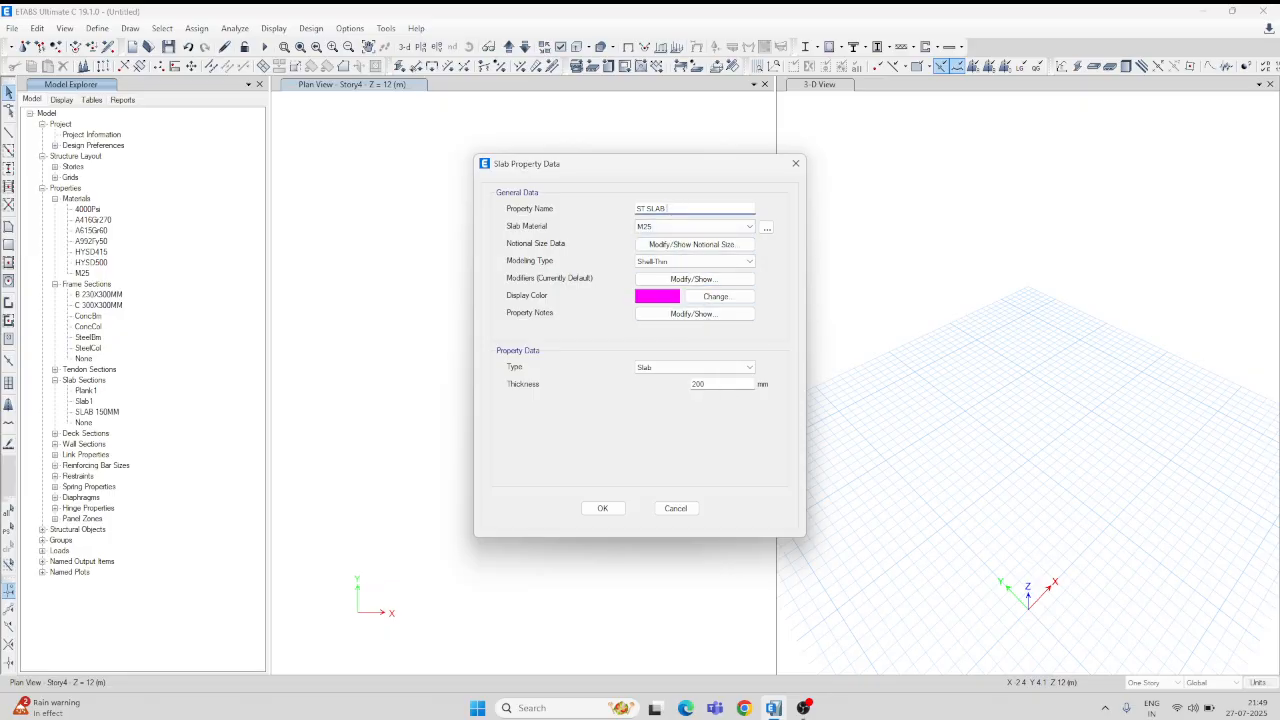
type("200MM")
Step: Model it as Membrane with special one-way load distribution and save it
left_click(748, 262)
left_click(656, 290)
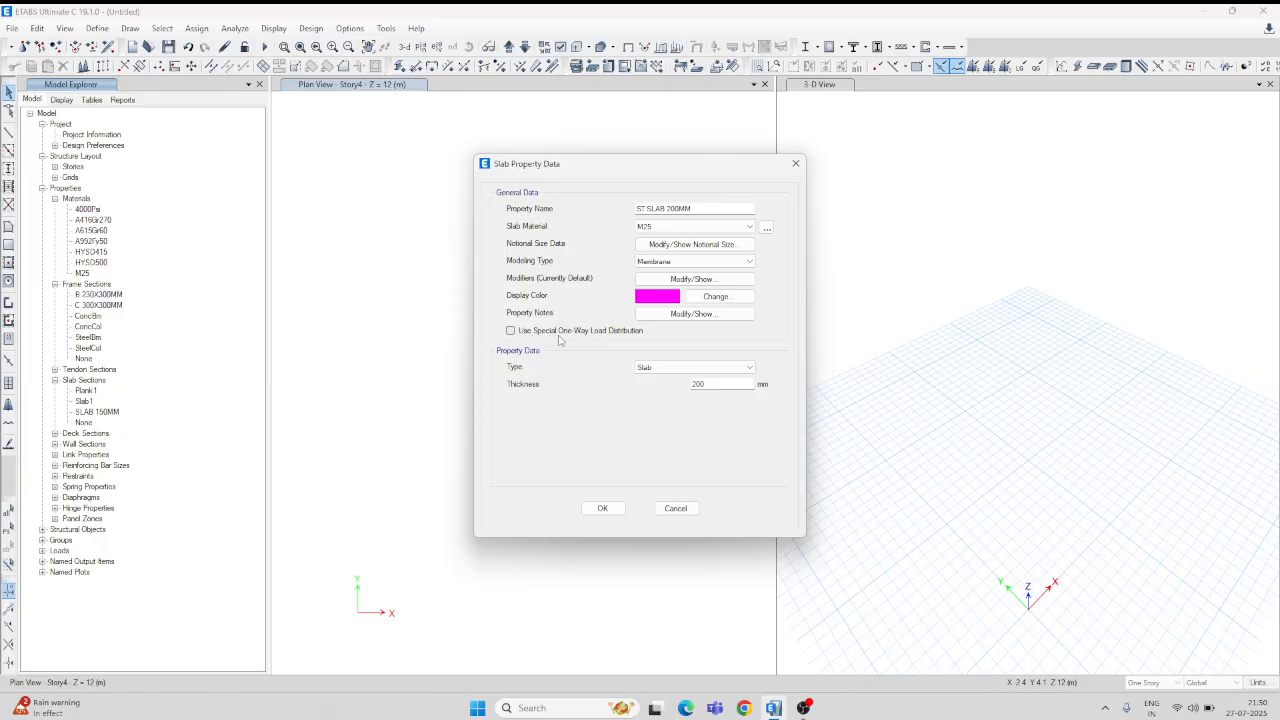
left_click(511, 331)
left_click(603, 509)
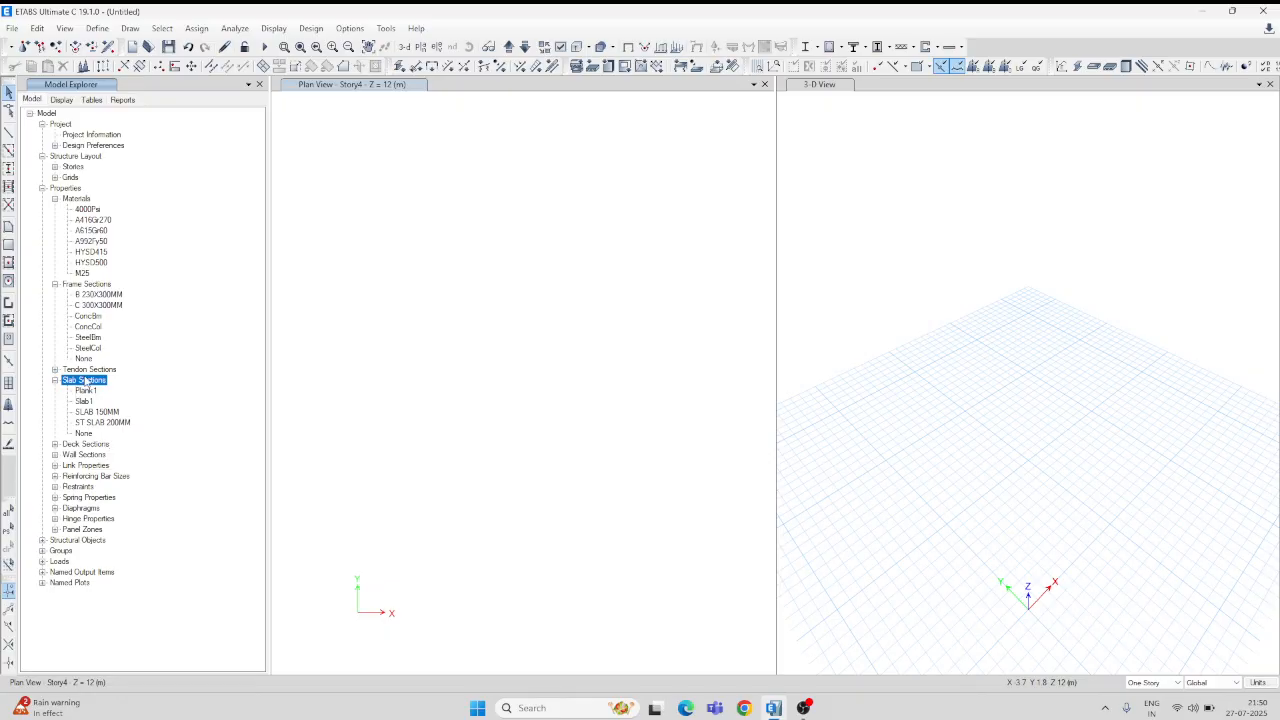
Step: Create slab section OHT SLAB 200MM with M25 concrete and save it
right_click(89, 382)
left_click(150, 385)
double_click(675, 213)
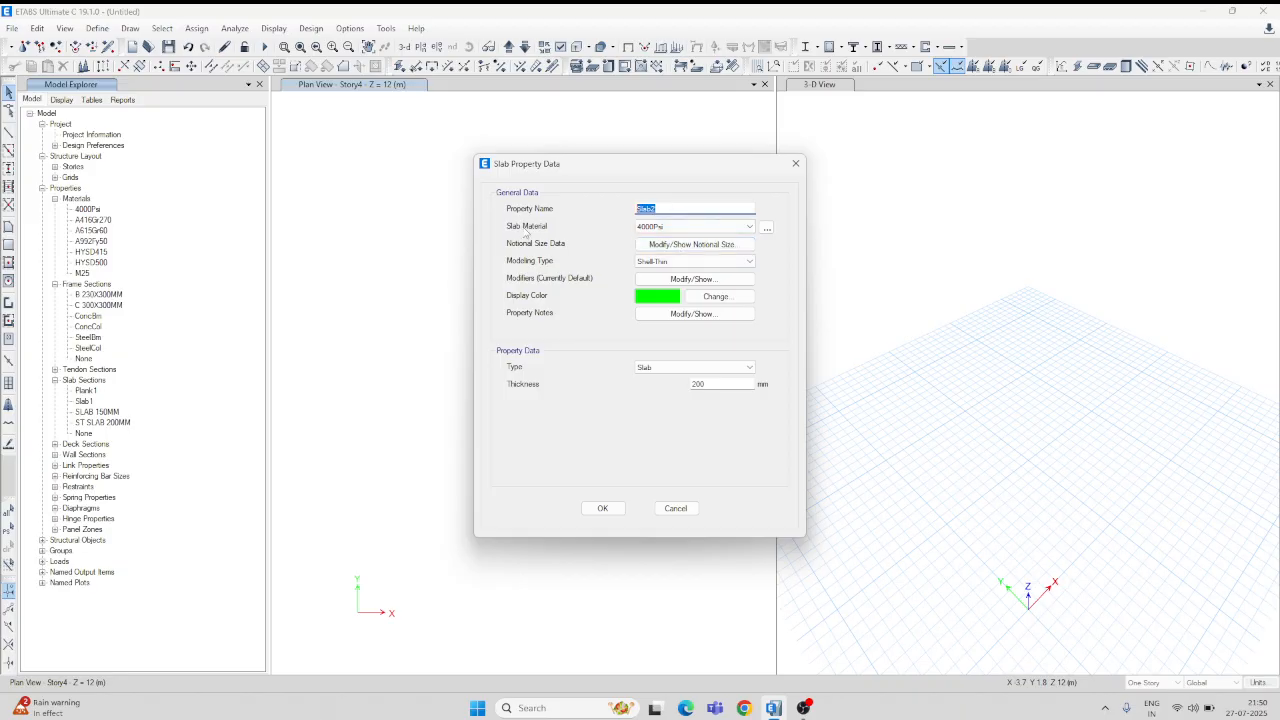
type("OHT SLAB 200MM")
left_click(745, 227)
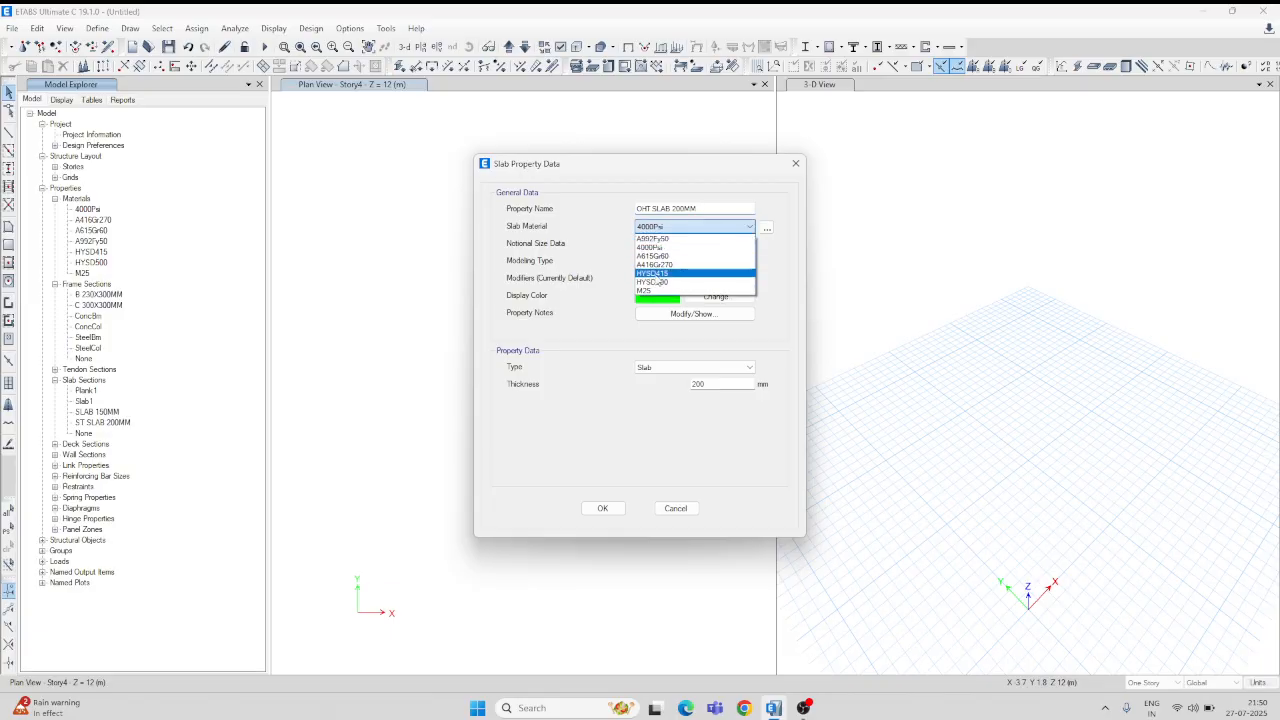
left_click(648, 290)
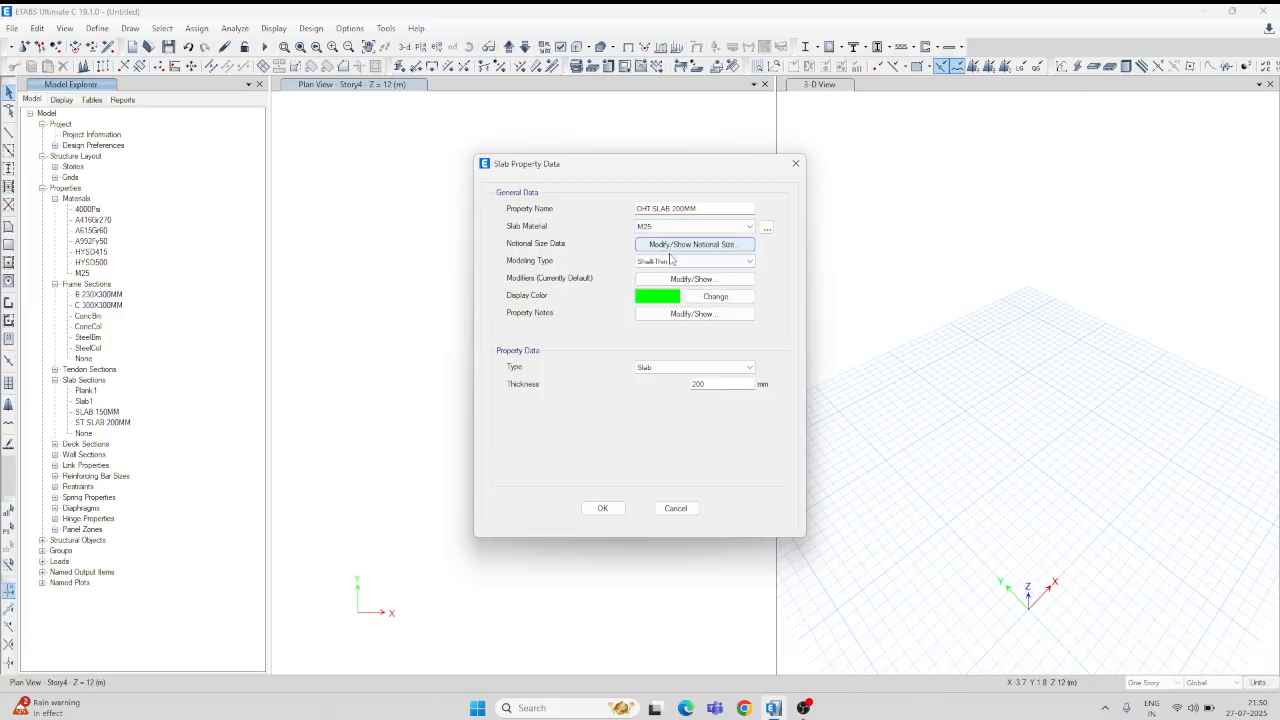
left_click(602, 508)
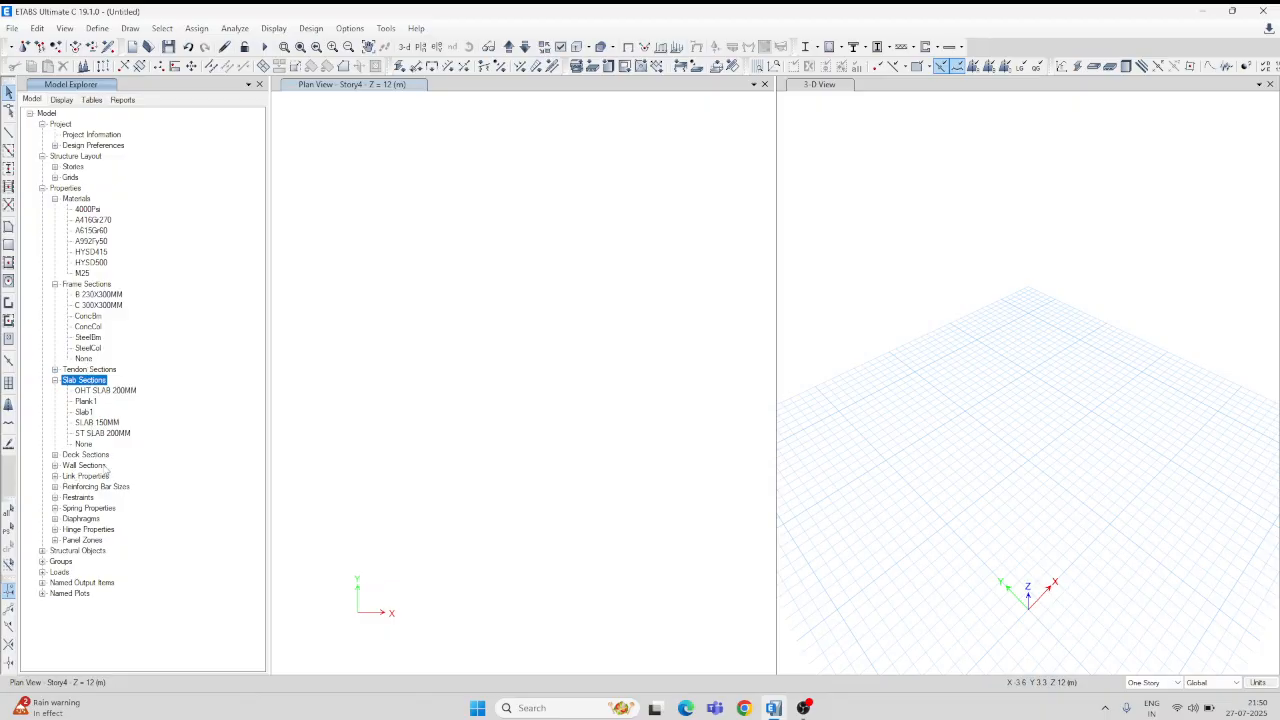
Step: Start a new wall section named SW 200MM
left_click(55, 466)
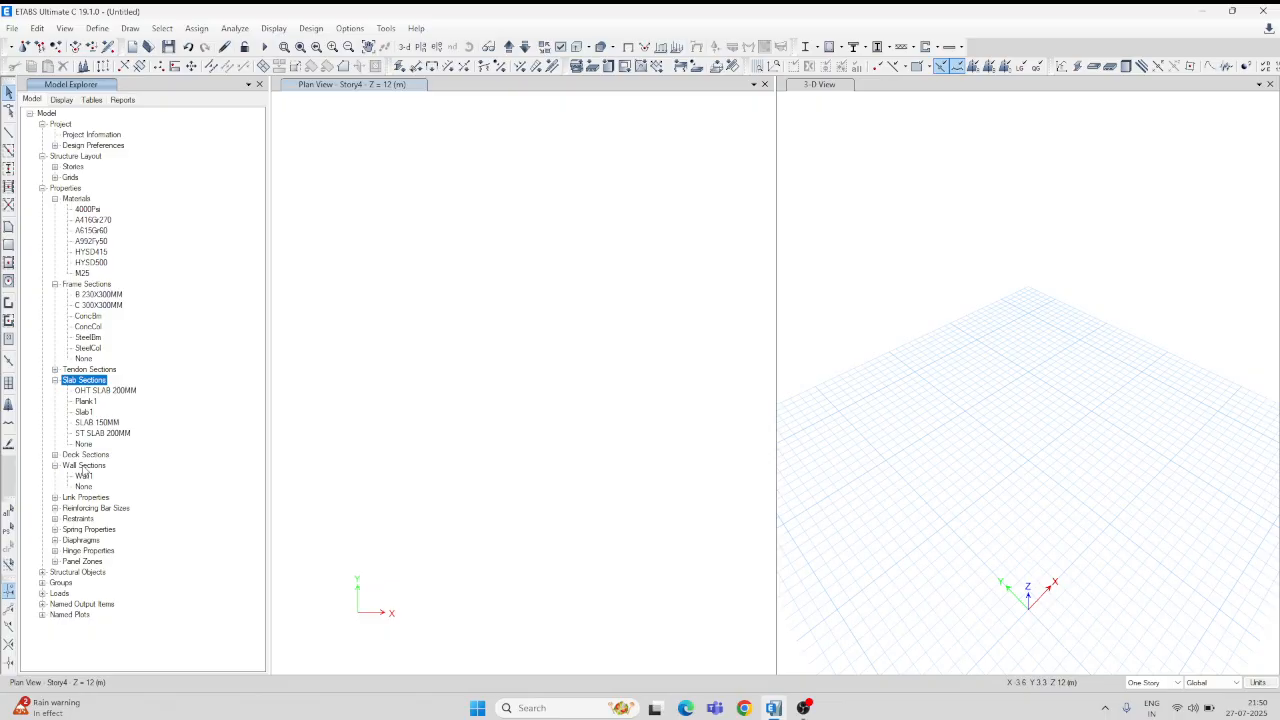
left_click(74, 467)
right_click(74, 467)
left_click(127, 478)
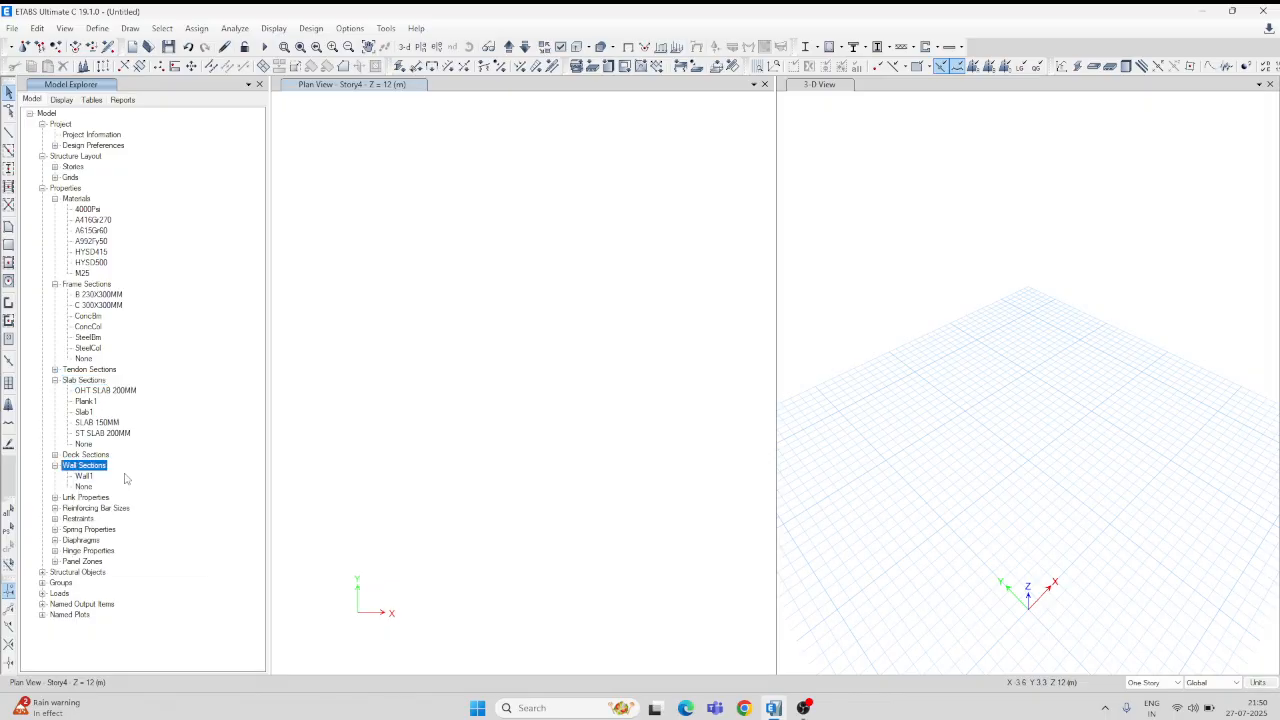
left_click_drag(666, 245, 597, 255)
type("SW")
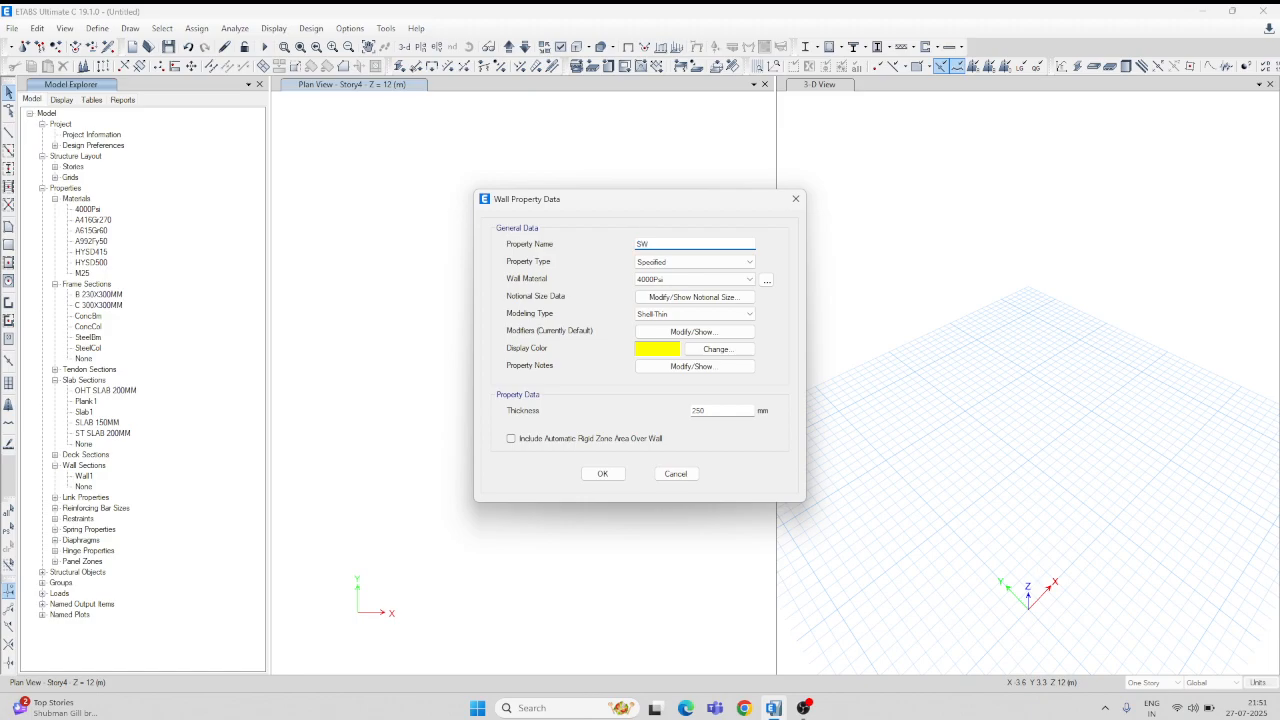
type(" 200MM")
Step: Keep property type Specified, set material M25 and thickness 200 mm, and save
left_click(746, 266)
left_click(690, 273)
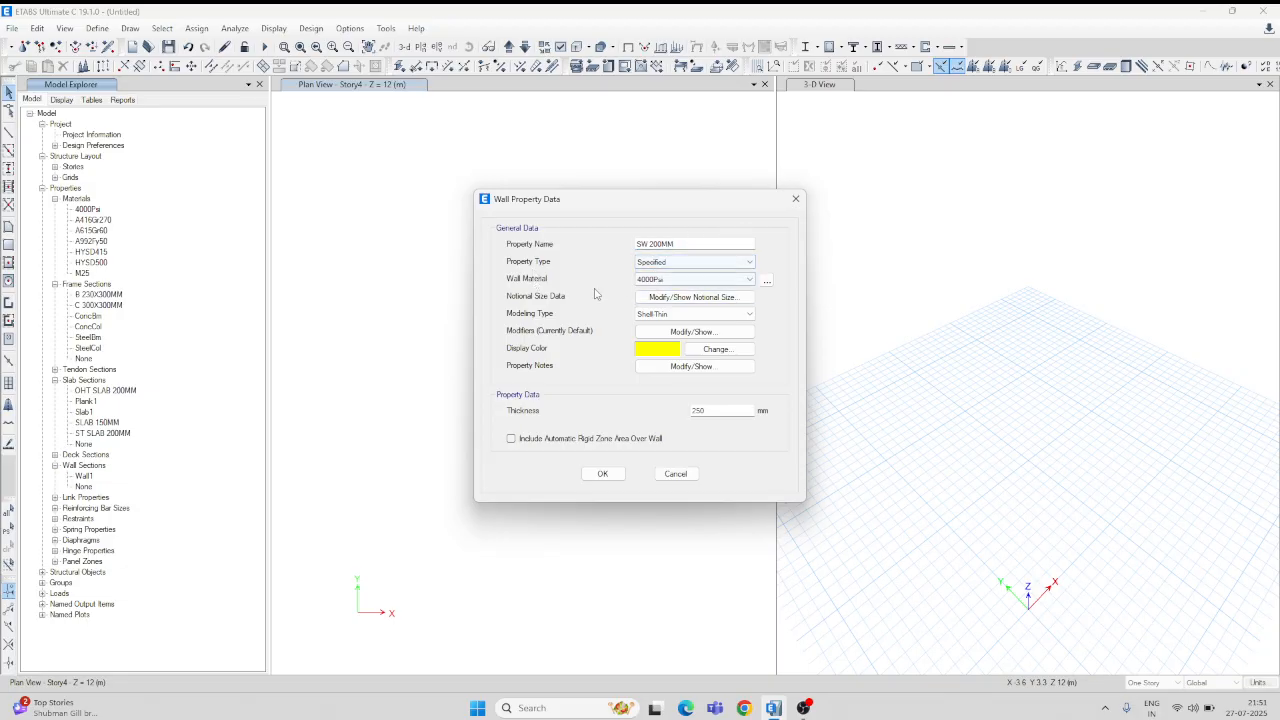
left_click(695, 279)
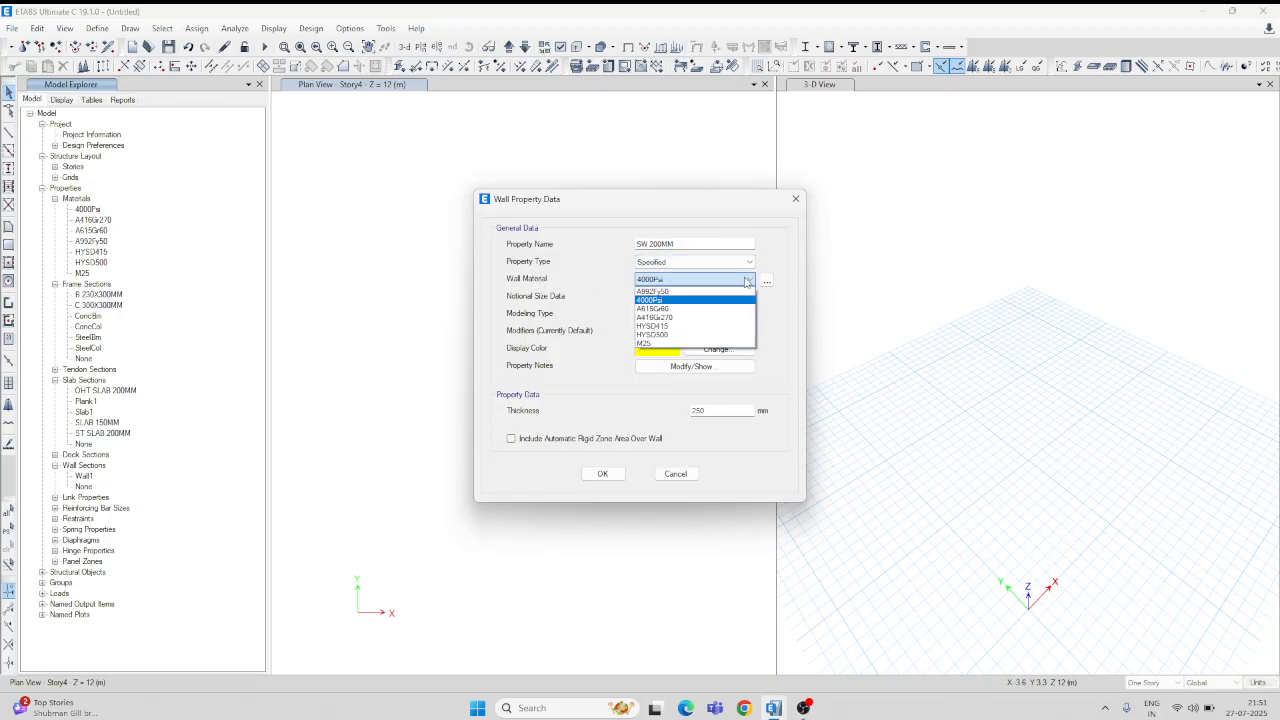
left_click(646, 345)
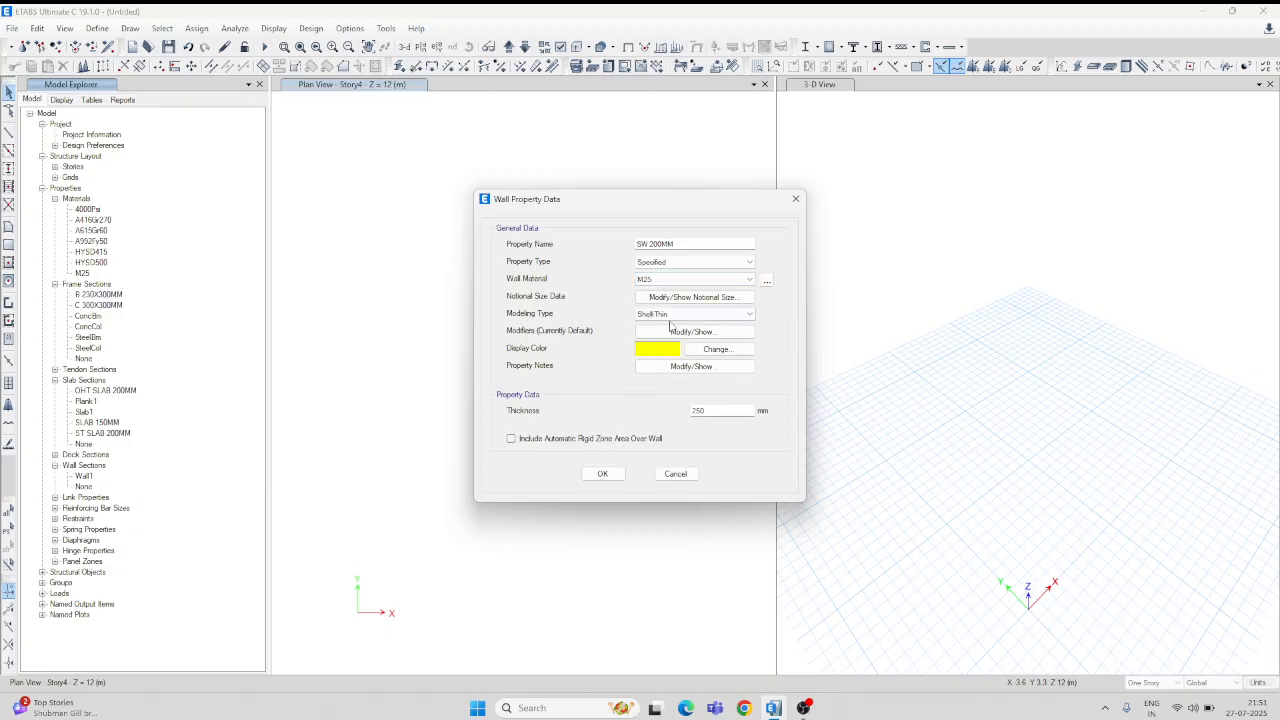
double_click(720, 410)
type("200")
left_click(617, 476)
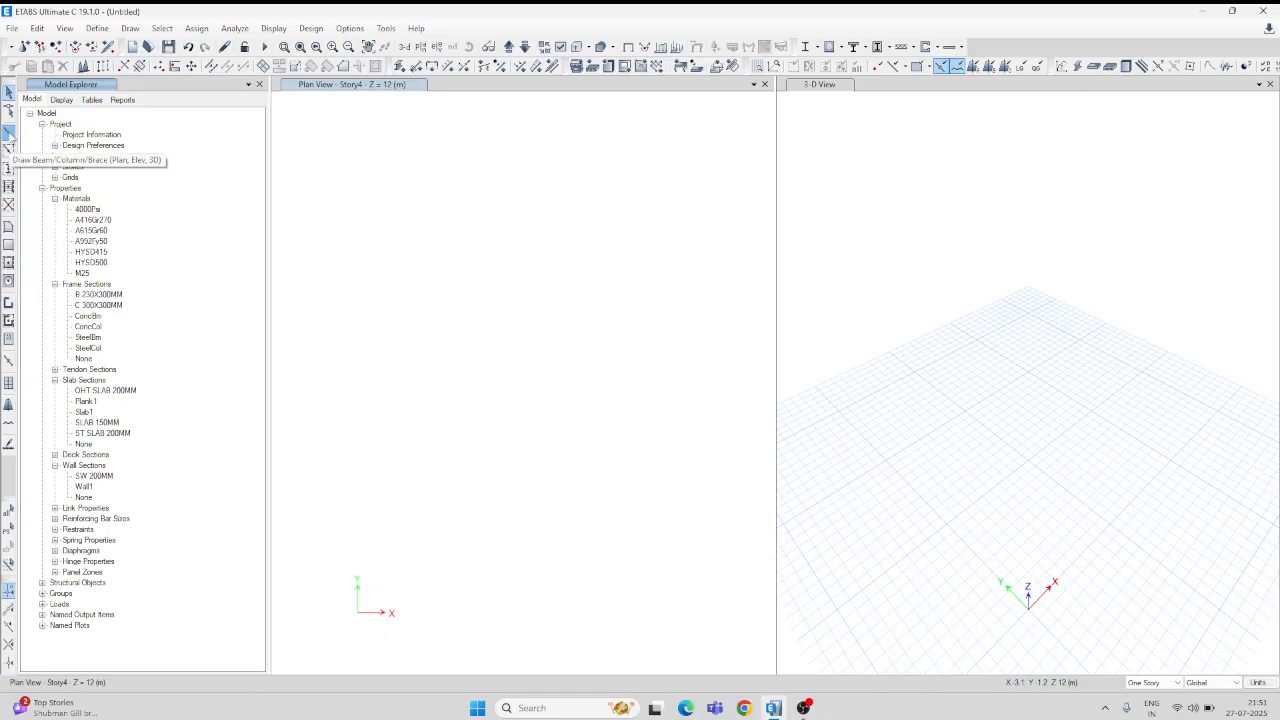
Step: Draw one B 230X300MM beam across the Story4 plan, then ready C 300X300MM columns for Quick Draw
left_click(9, 132)
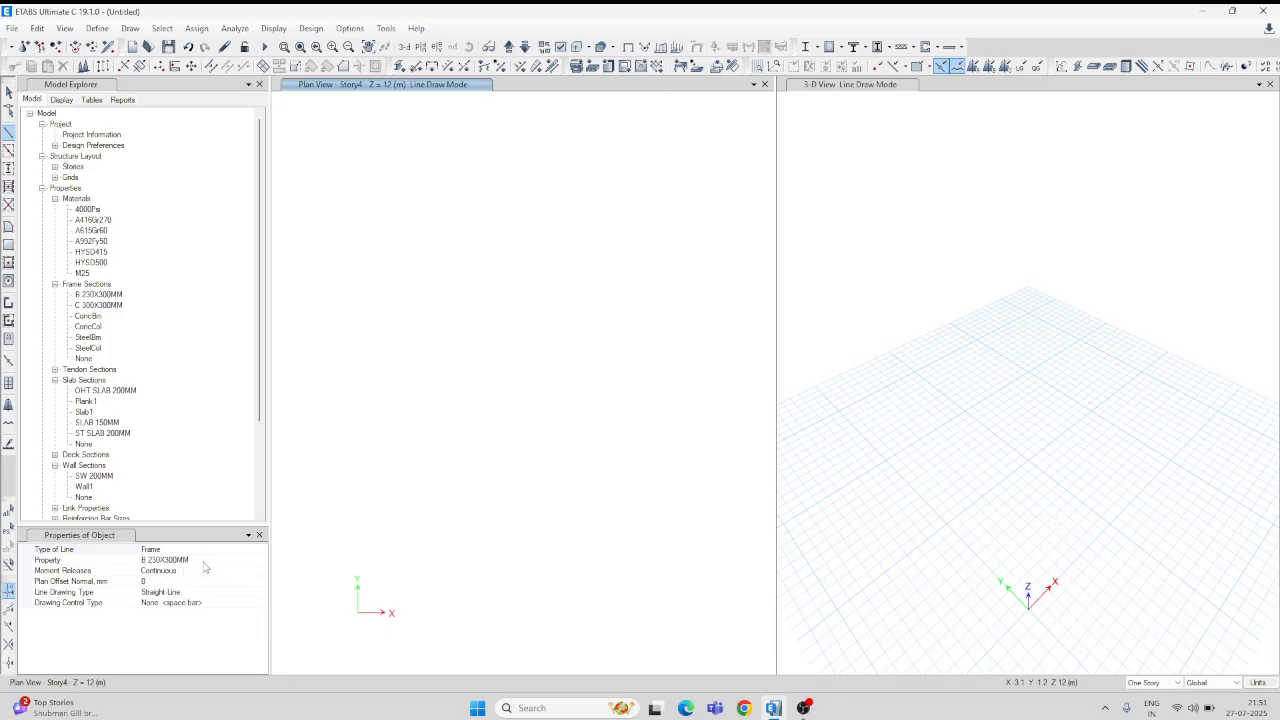
left_click(391, 280)
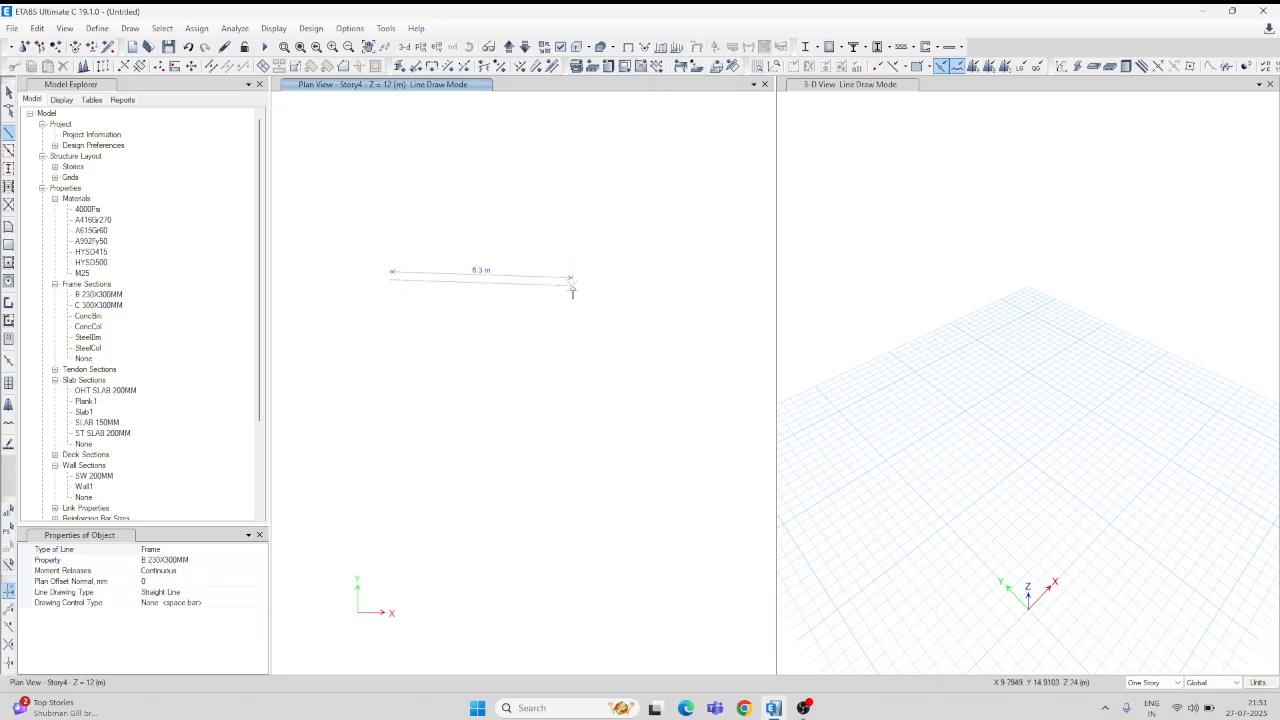
left_click(629, 282)
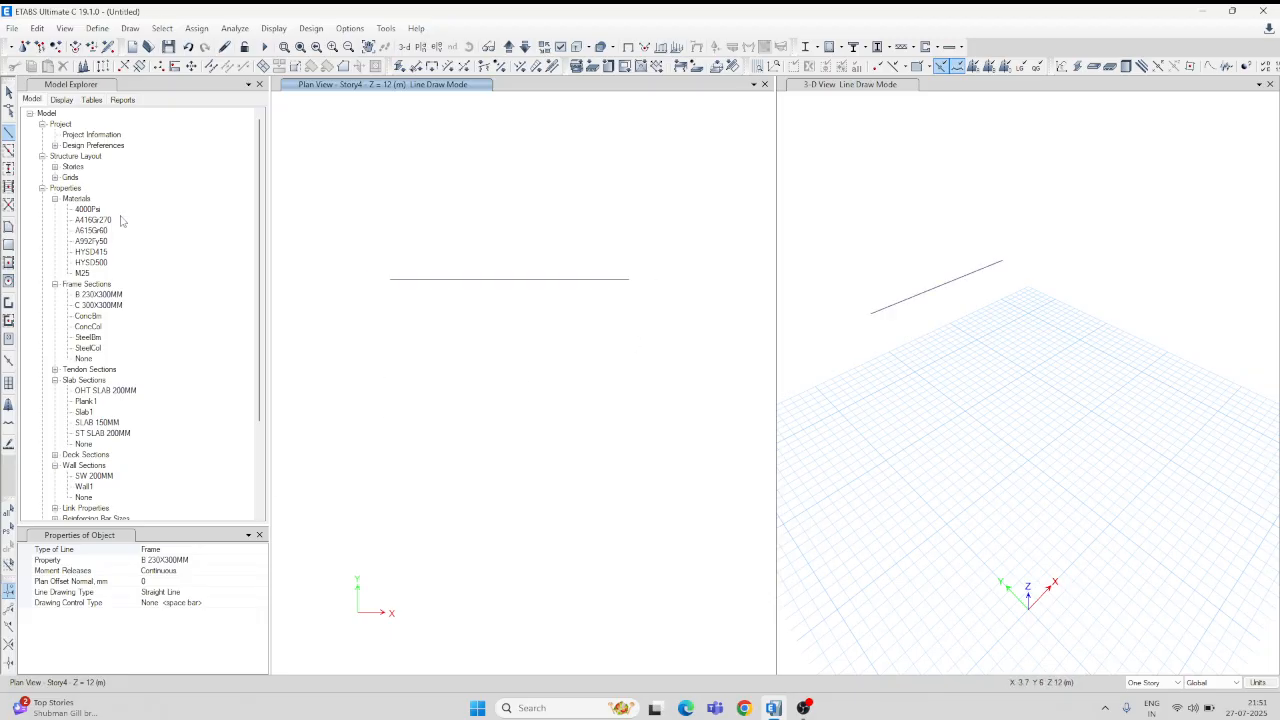
left_click(96, 306)
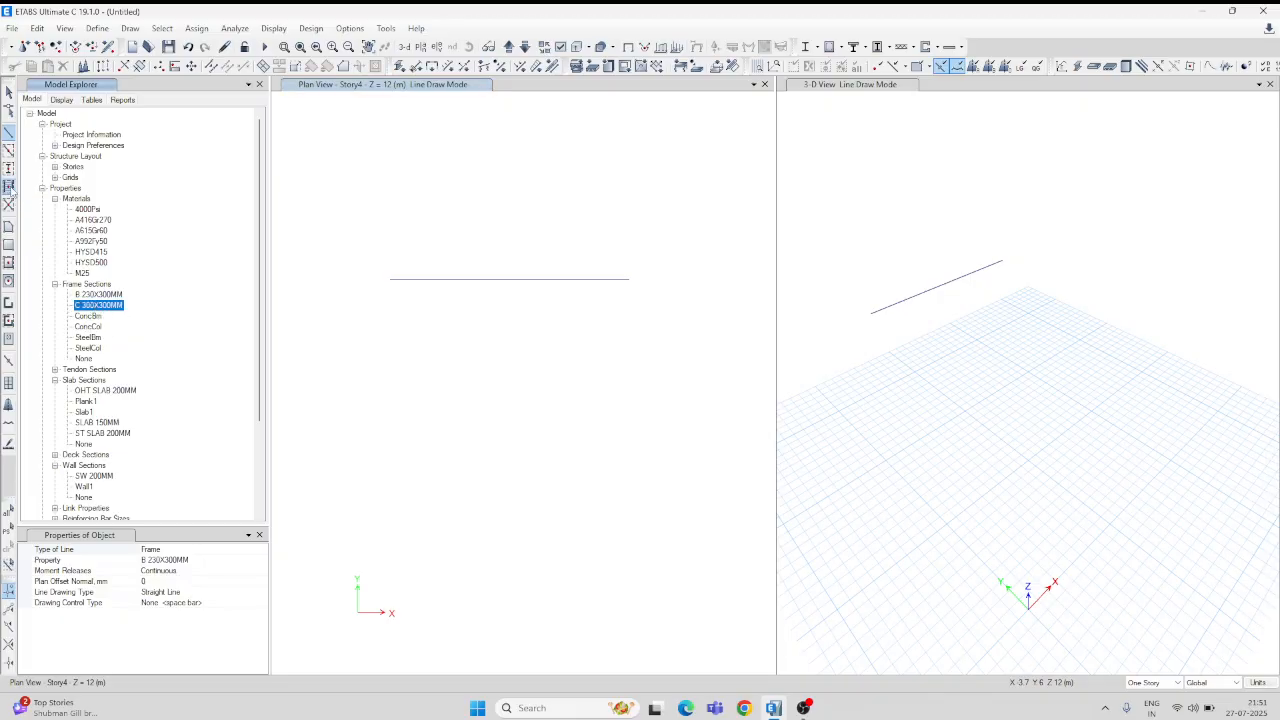
left_click(9, 169)
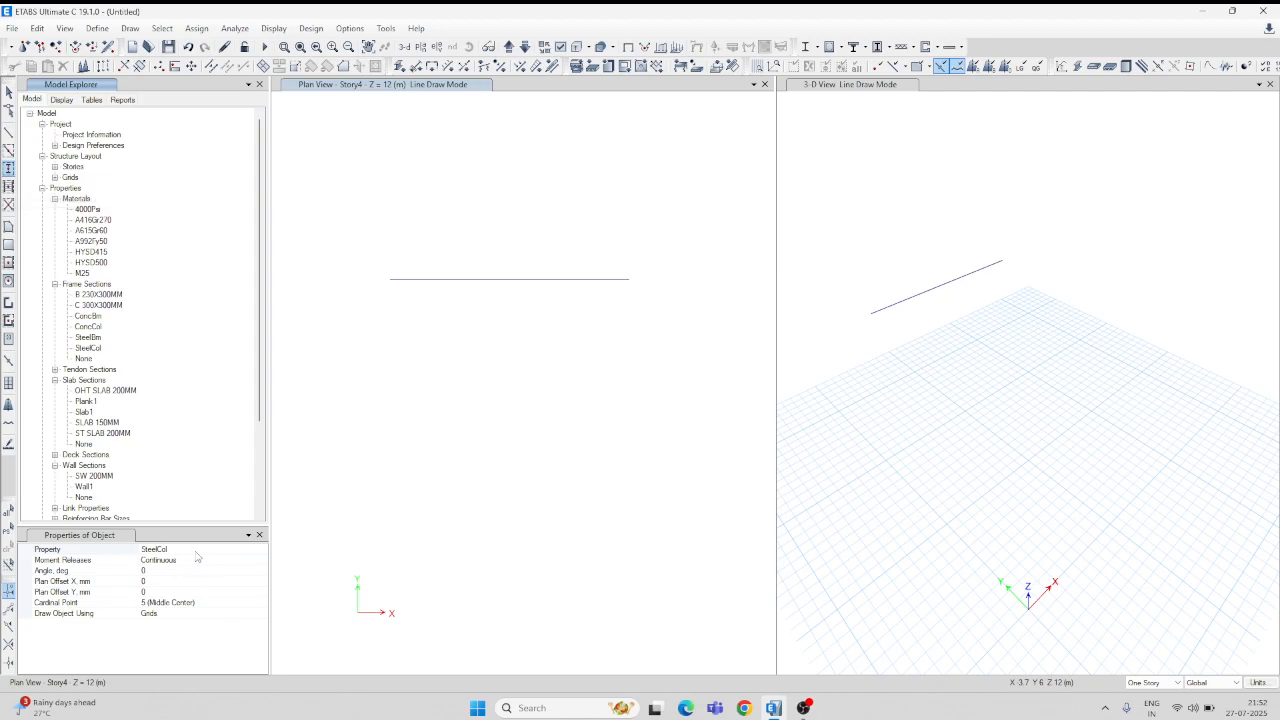
Step: Place C 300X300MM columns at the left and right end joints of the Story4 beam
left_click(198, 550)
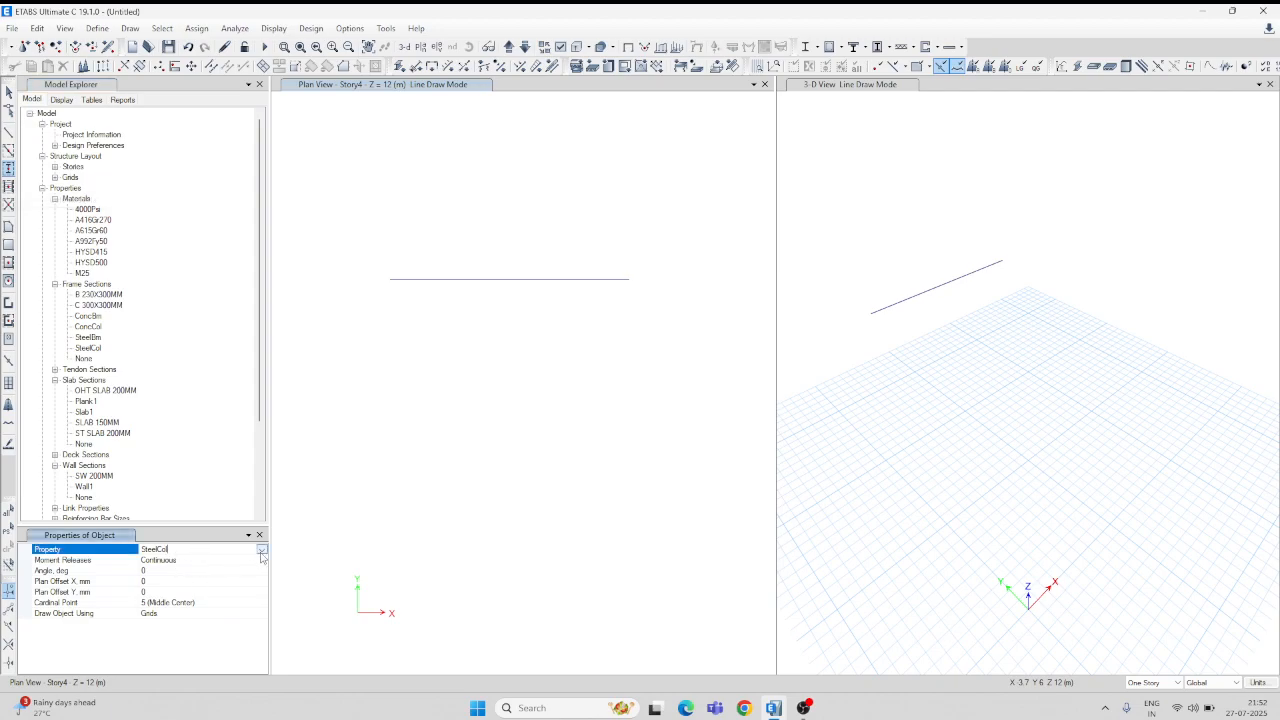
left_click(261, 551)
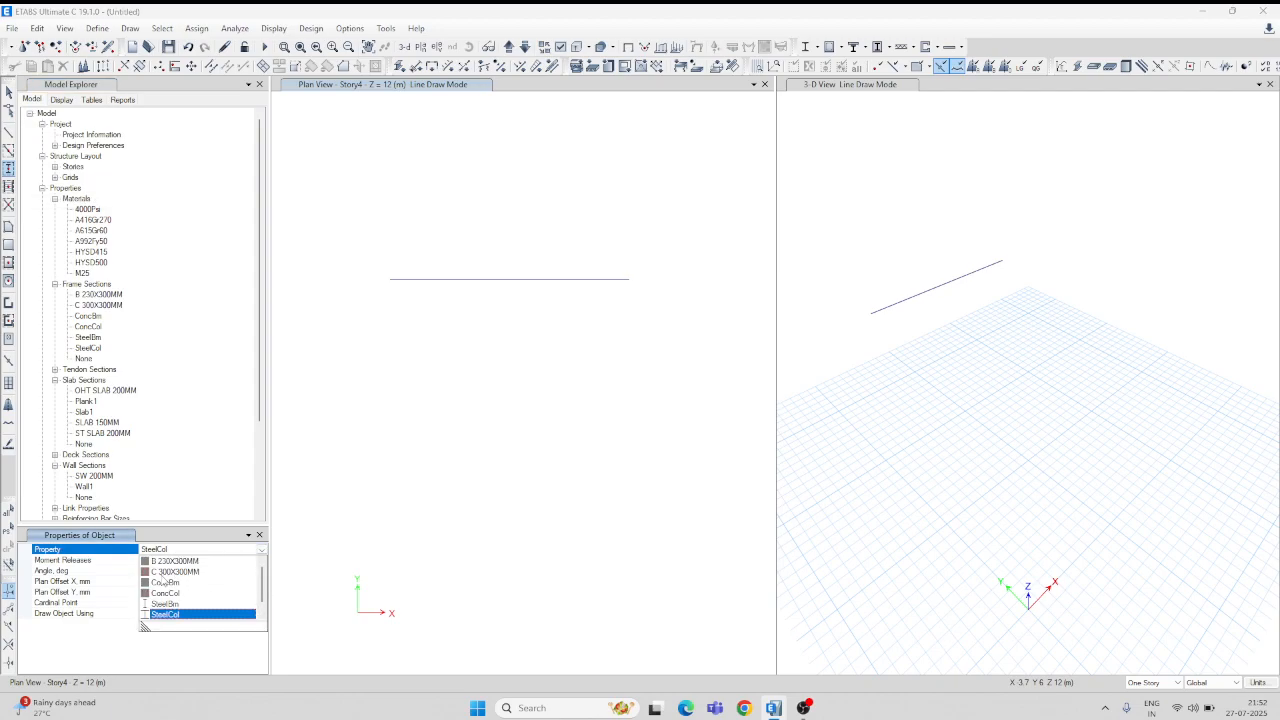
left_click(176, 571)
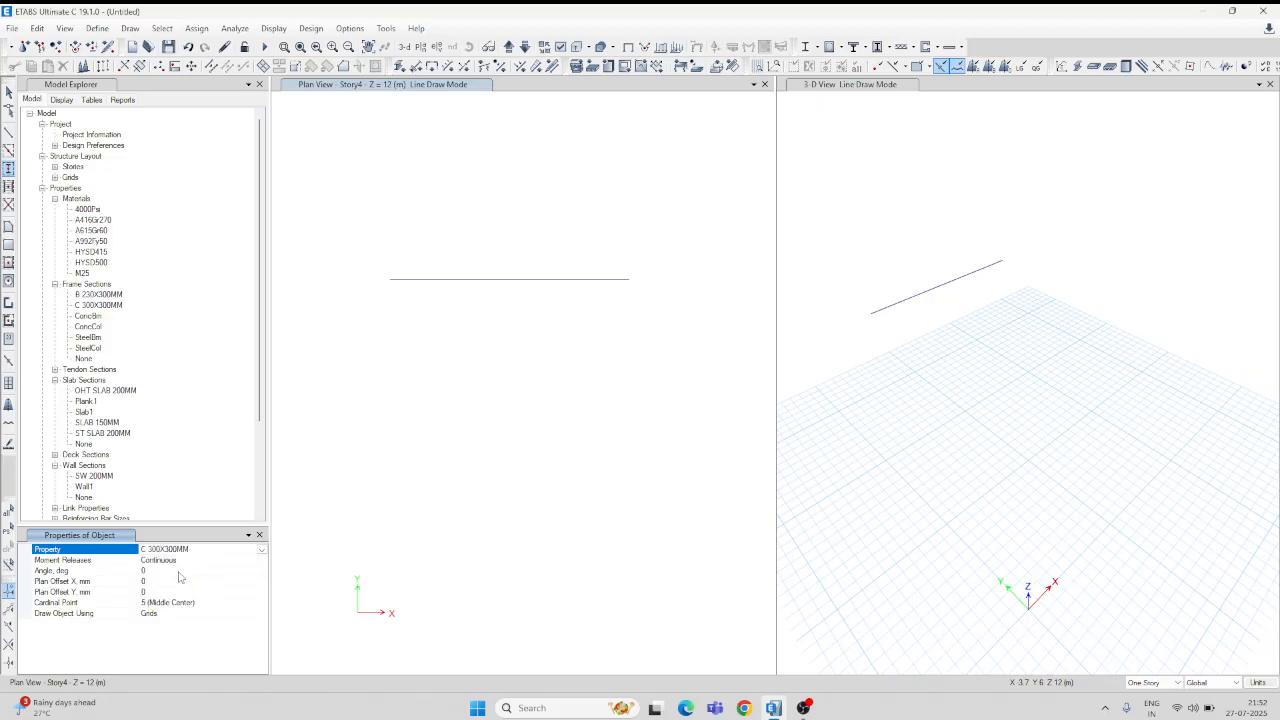
left_click(390, 279)
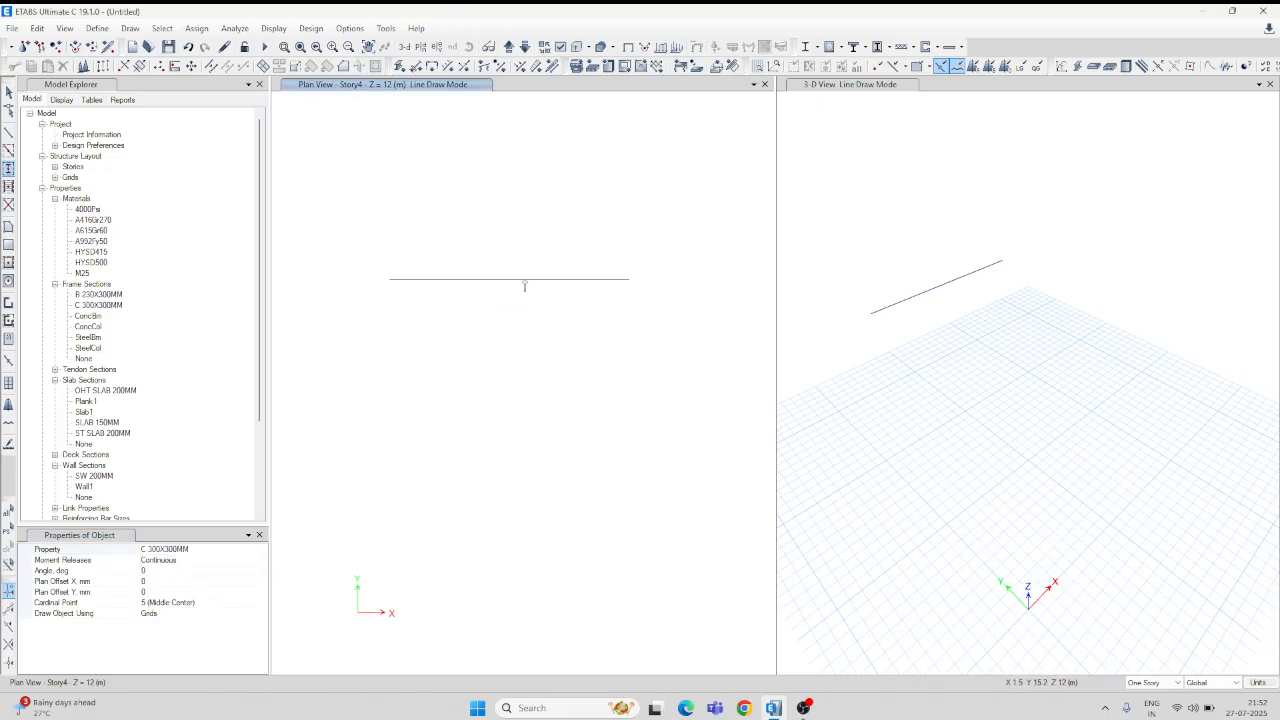
left_click(632, 279)
key("Escape")
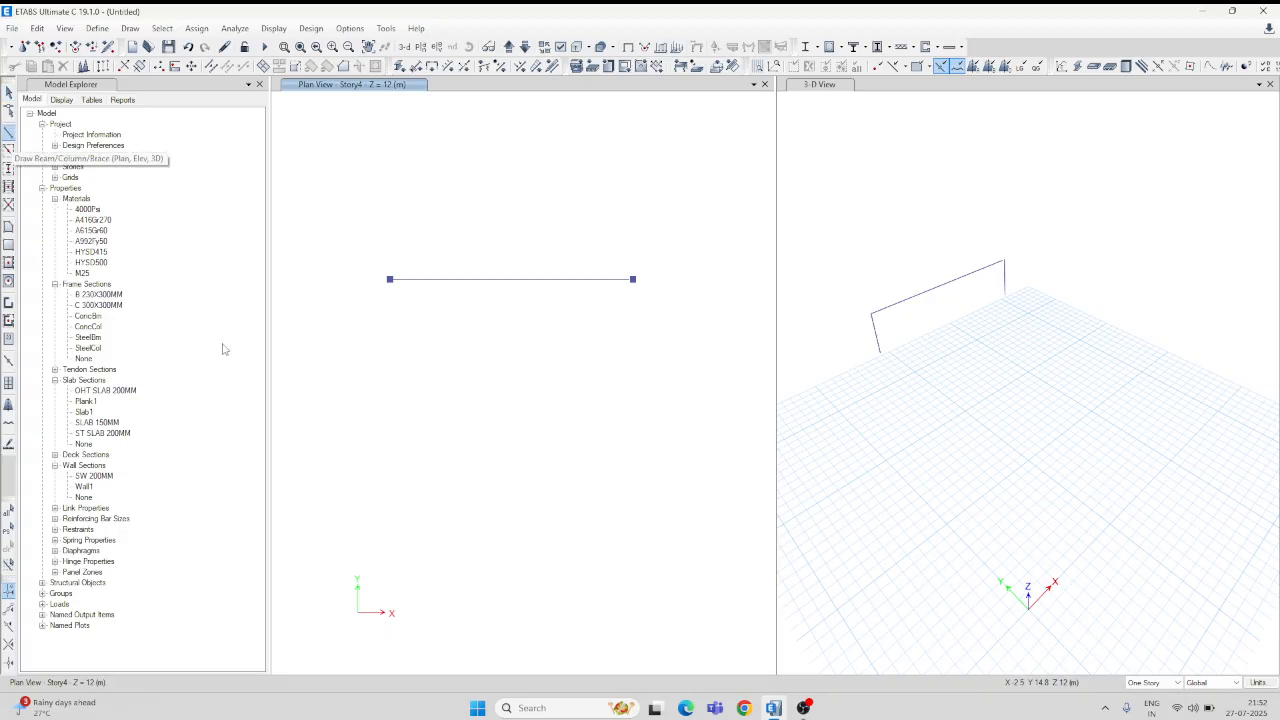
Step: Draw B 230X300MM beams from the top-left joint to bottom-left, across the 11.1 m bottom, and up to top-right
left_click(9, 131)
left_click(390, 280)
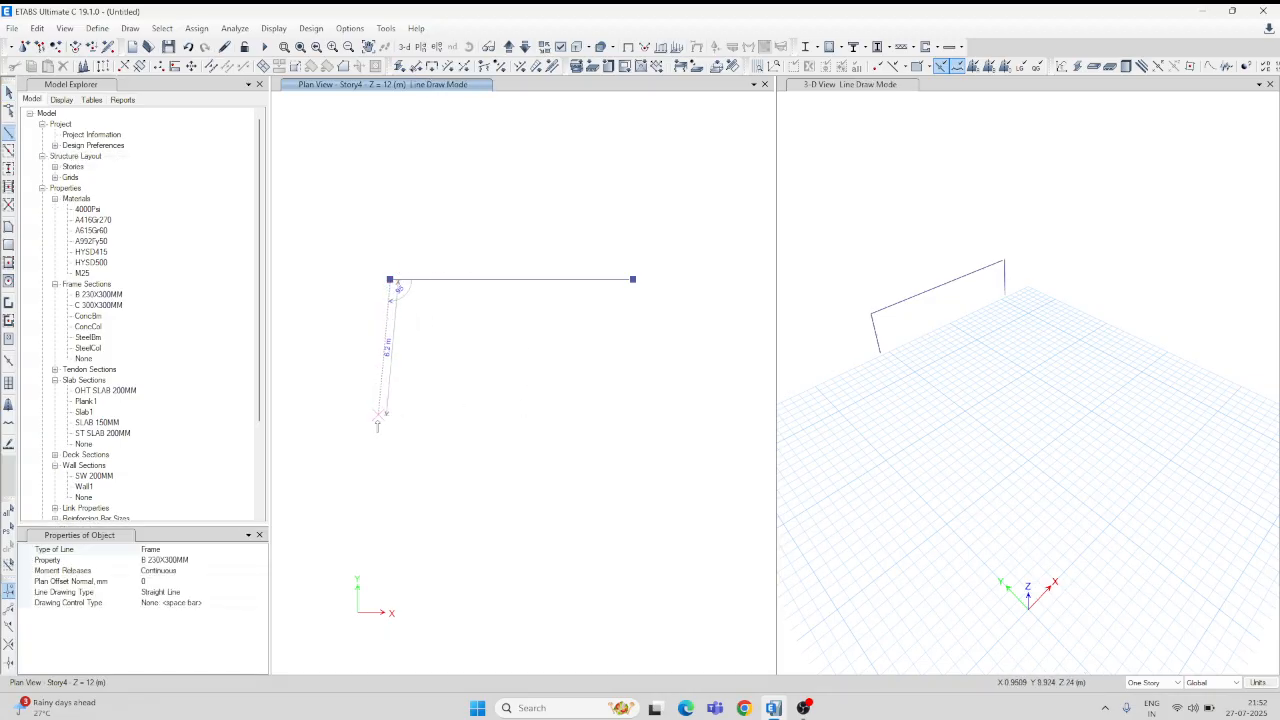
left_click(391, 456)
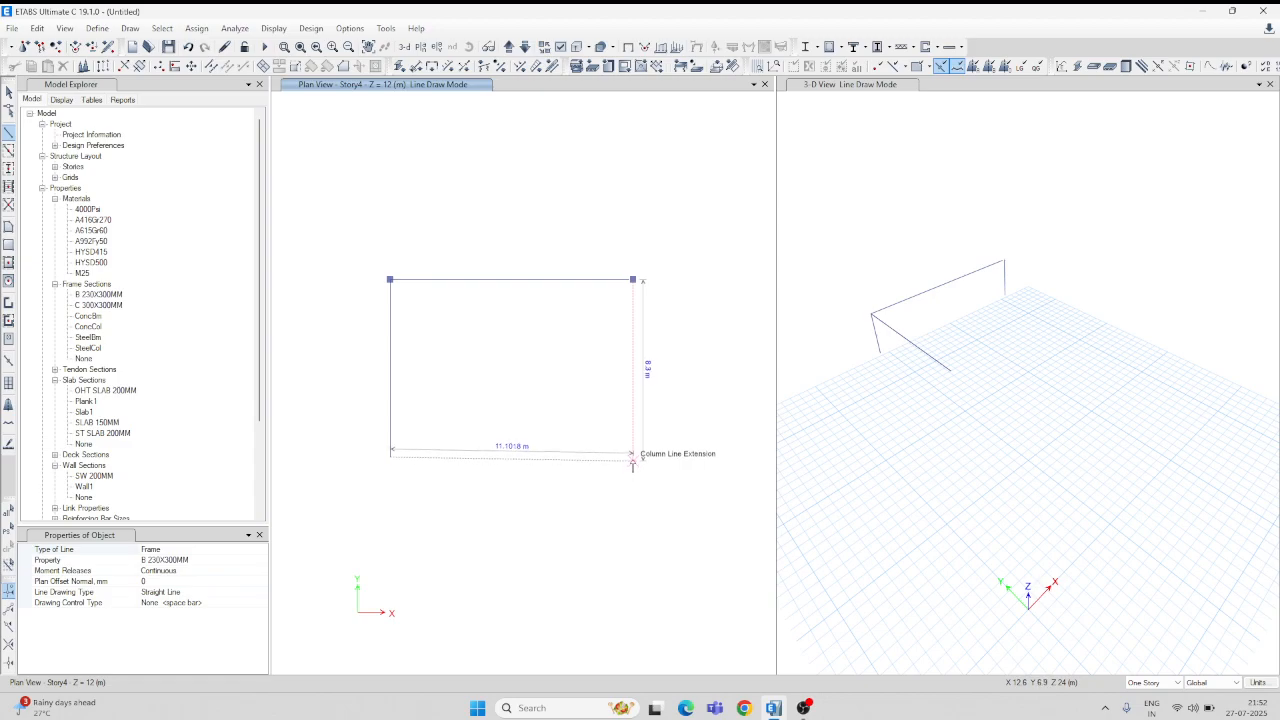
left_click(632, 456)
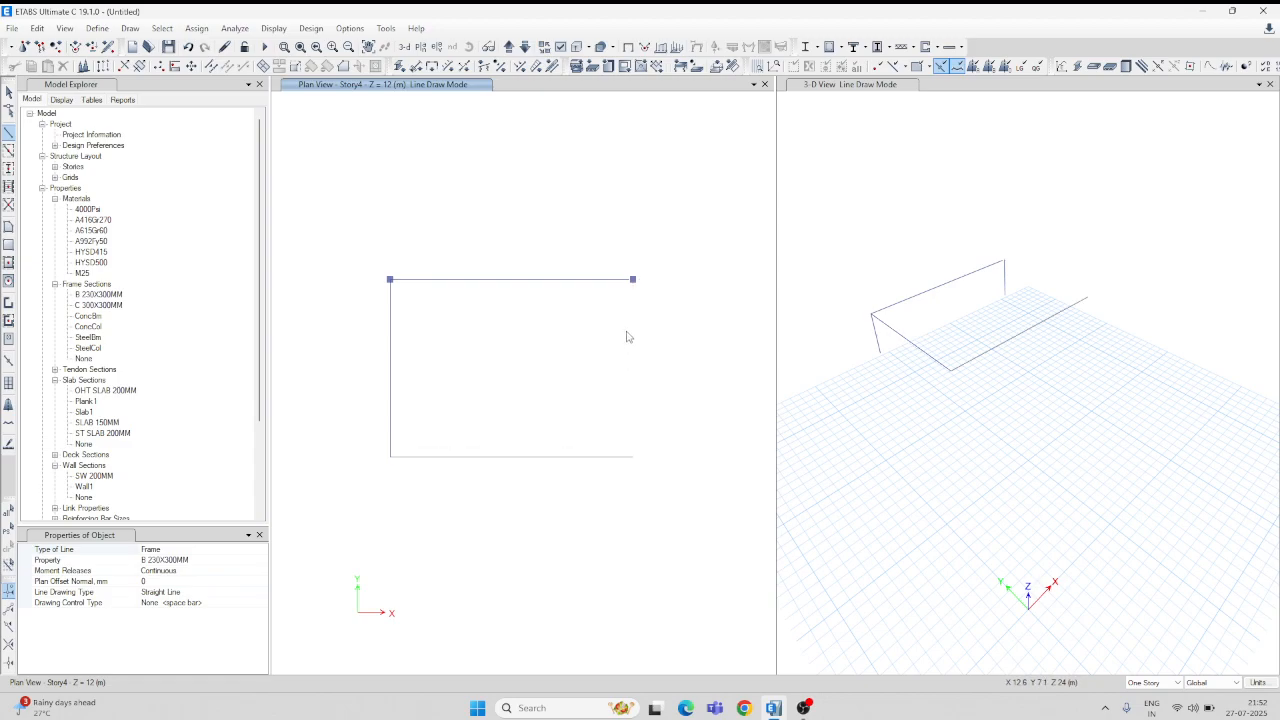
double_click(632, 280)
key("Escape")
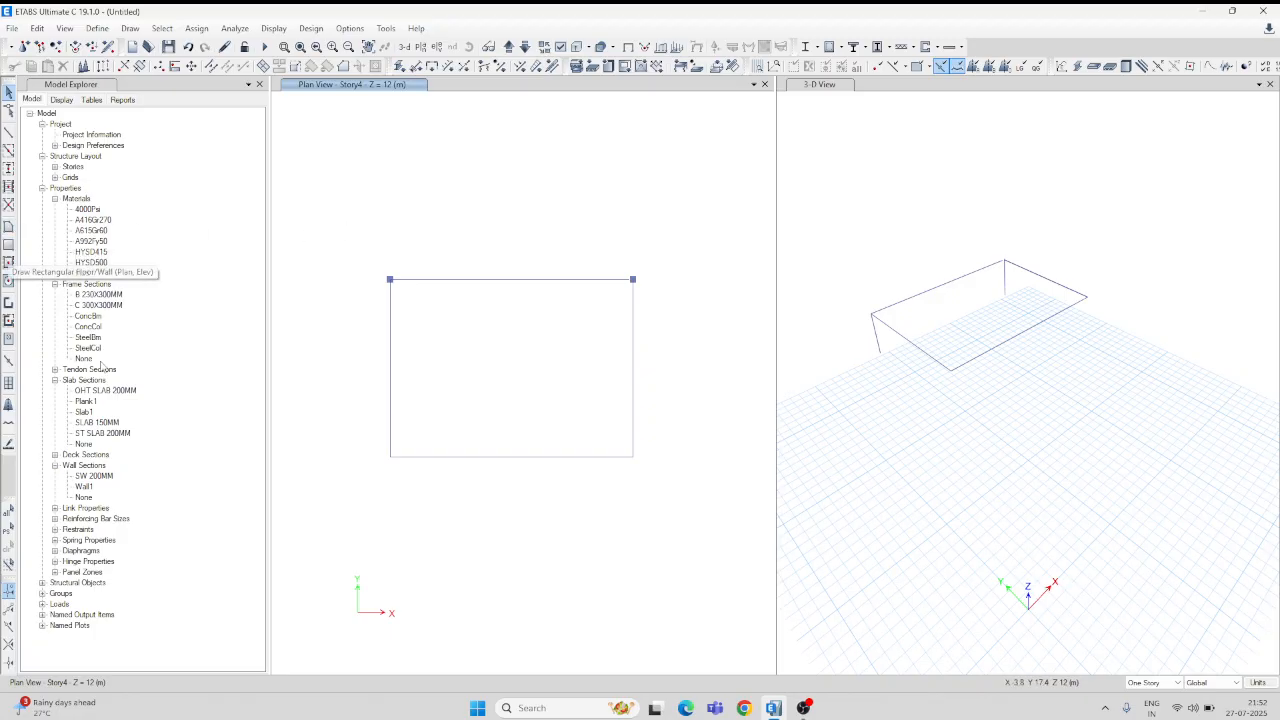
Step: Draw a SLAB 150MM rectangular floor spanning from the top-left joint to the bottom-right corner
left_click(8, 245)
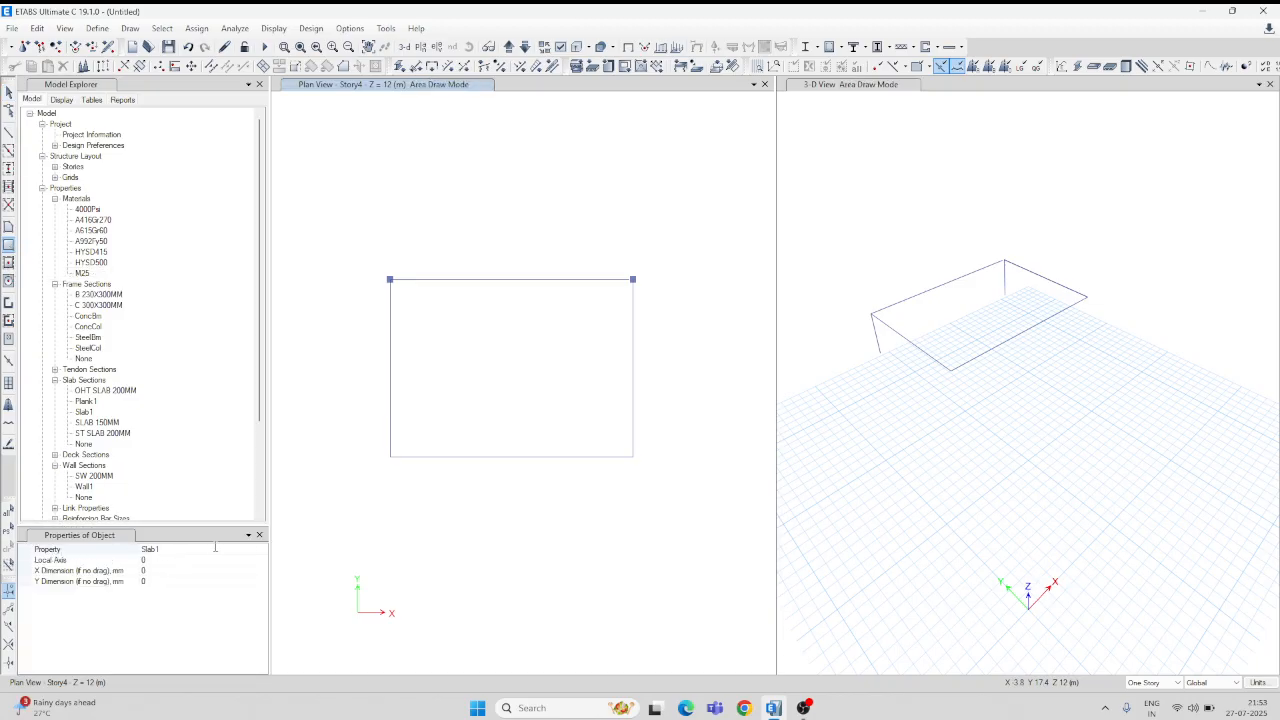
left_click(215, 550)
left_click(261, 550)
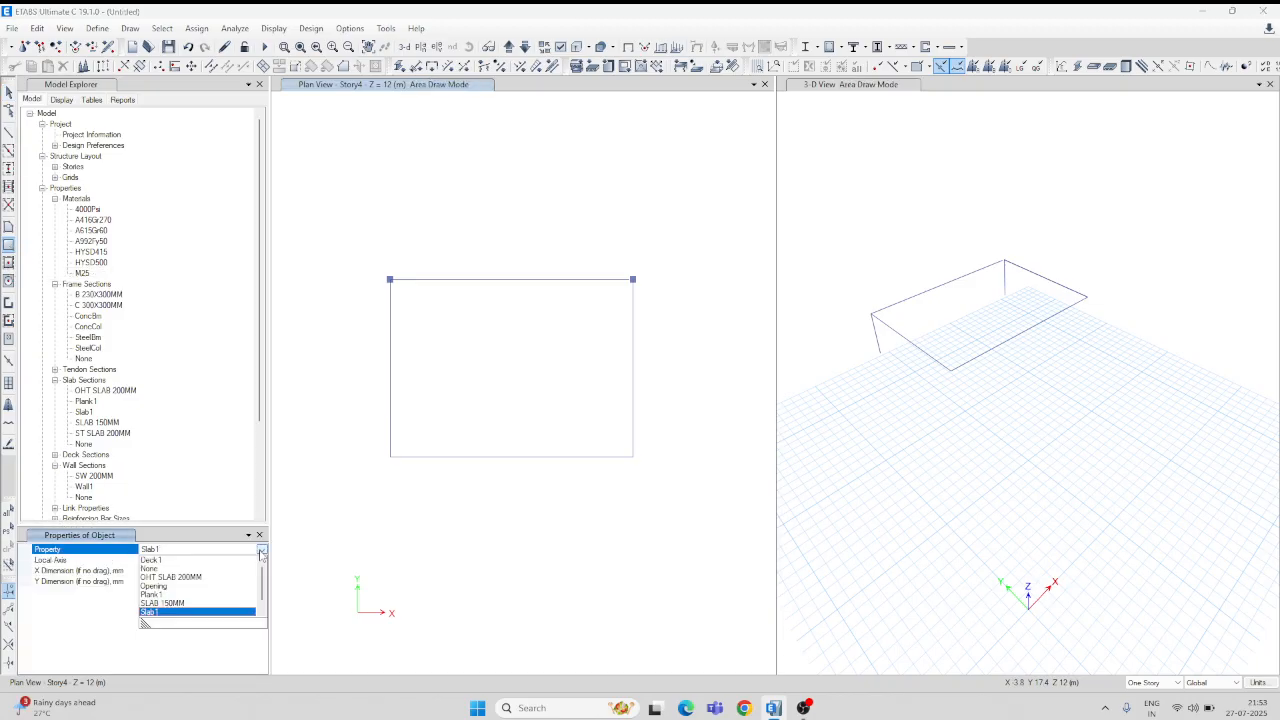
left_click(163, 603)
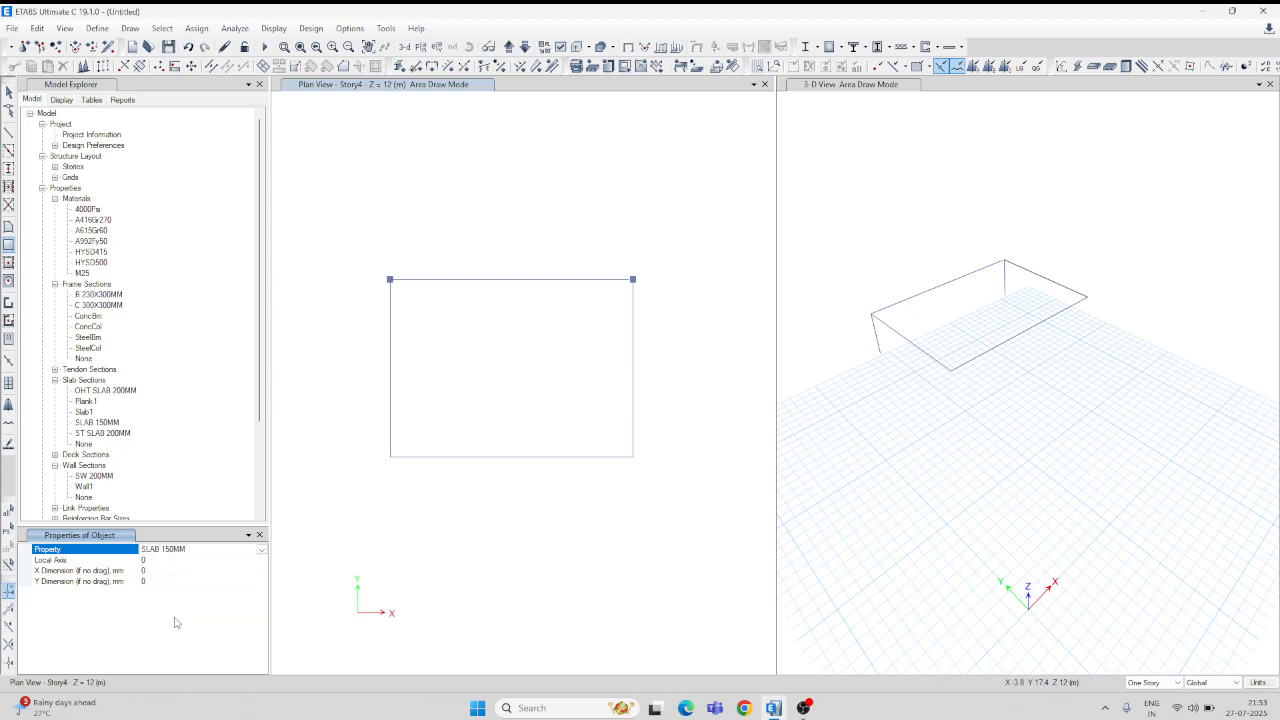
left_click_drag(390, 279, 632, 460)
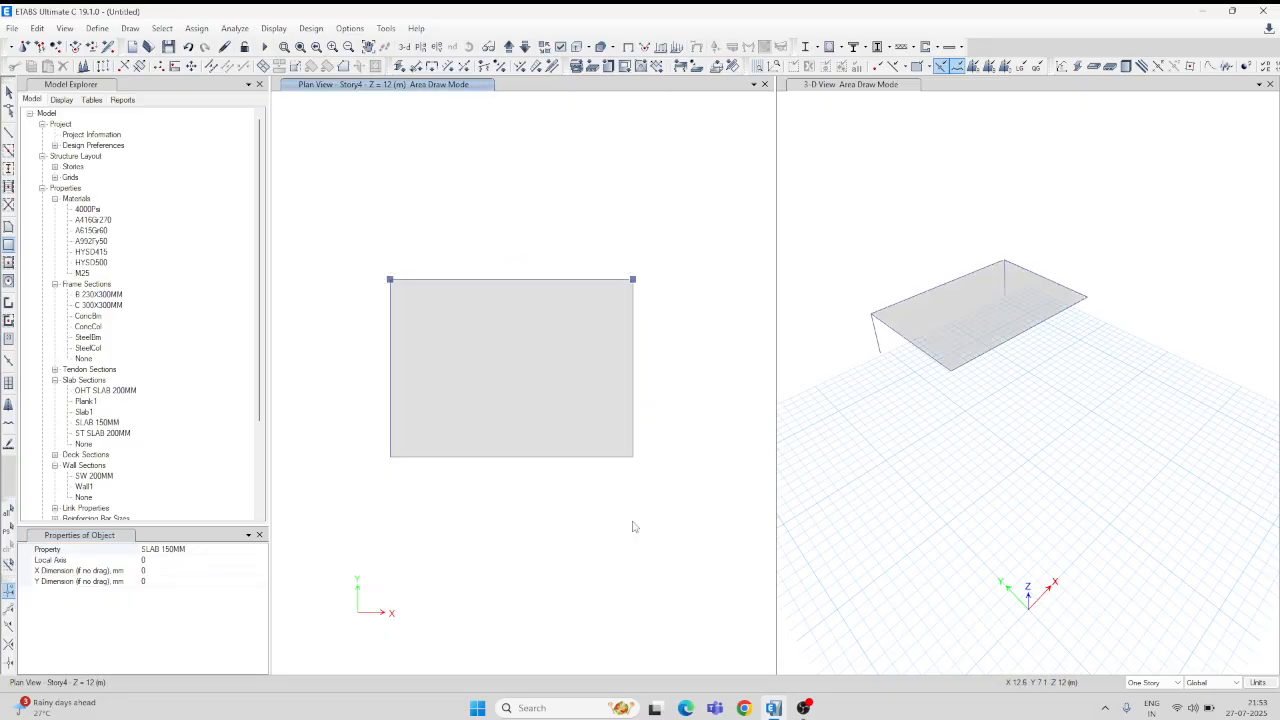
key("Escape")
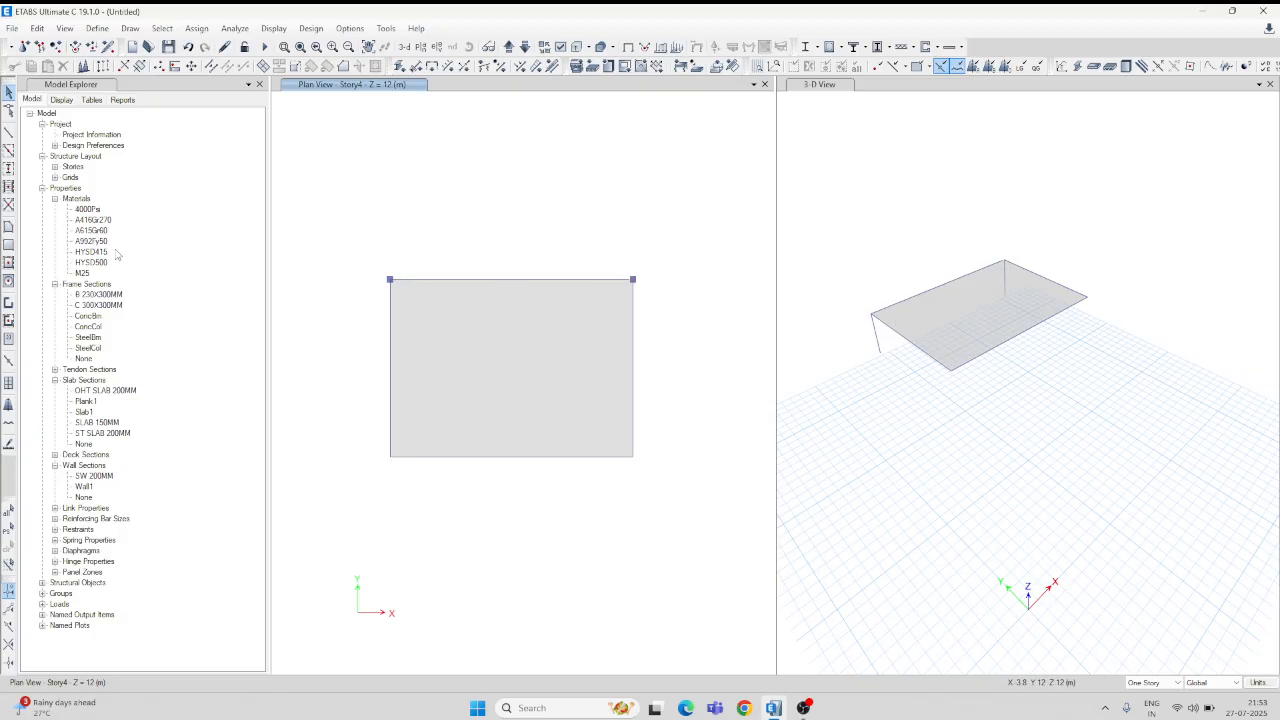
Step: Place C 300X300MM columns at the slab's bottom-right and bottom-left corners
left_click(97, 307)
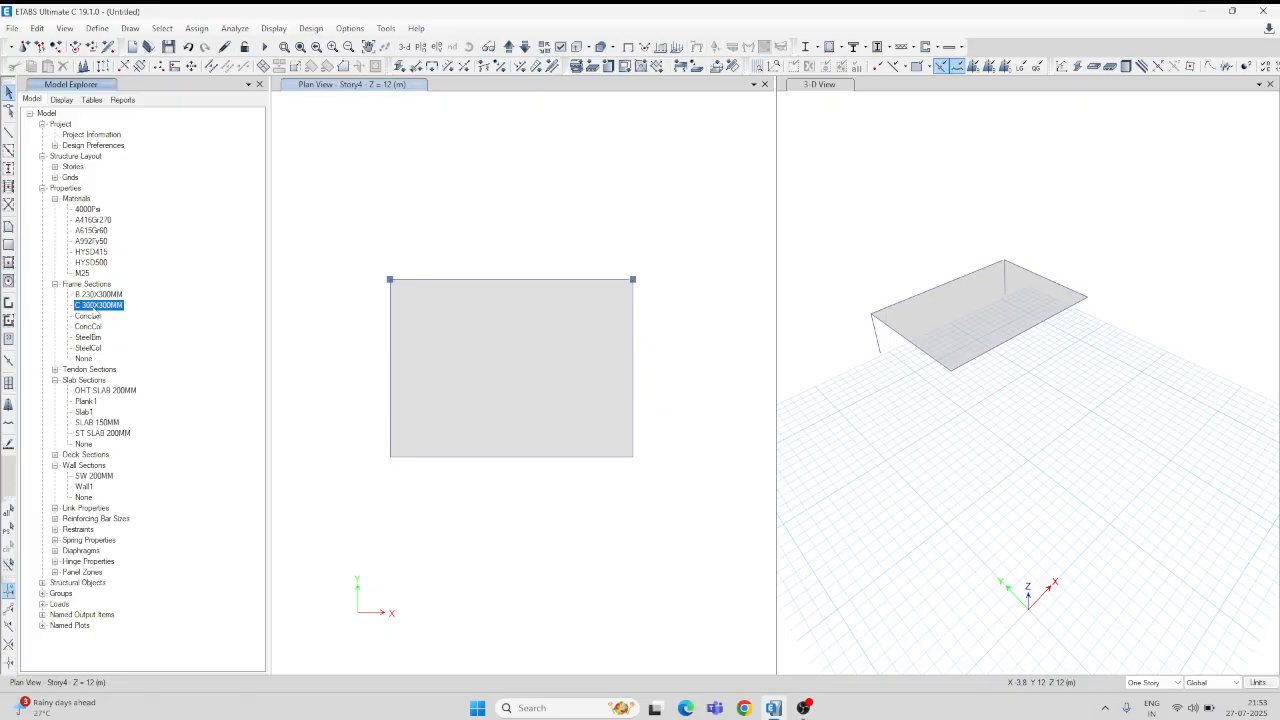
left_click(9, 168)
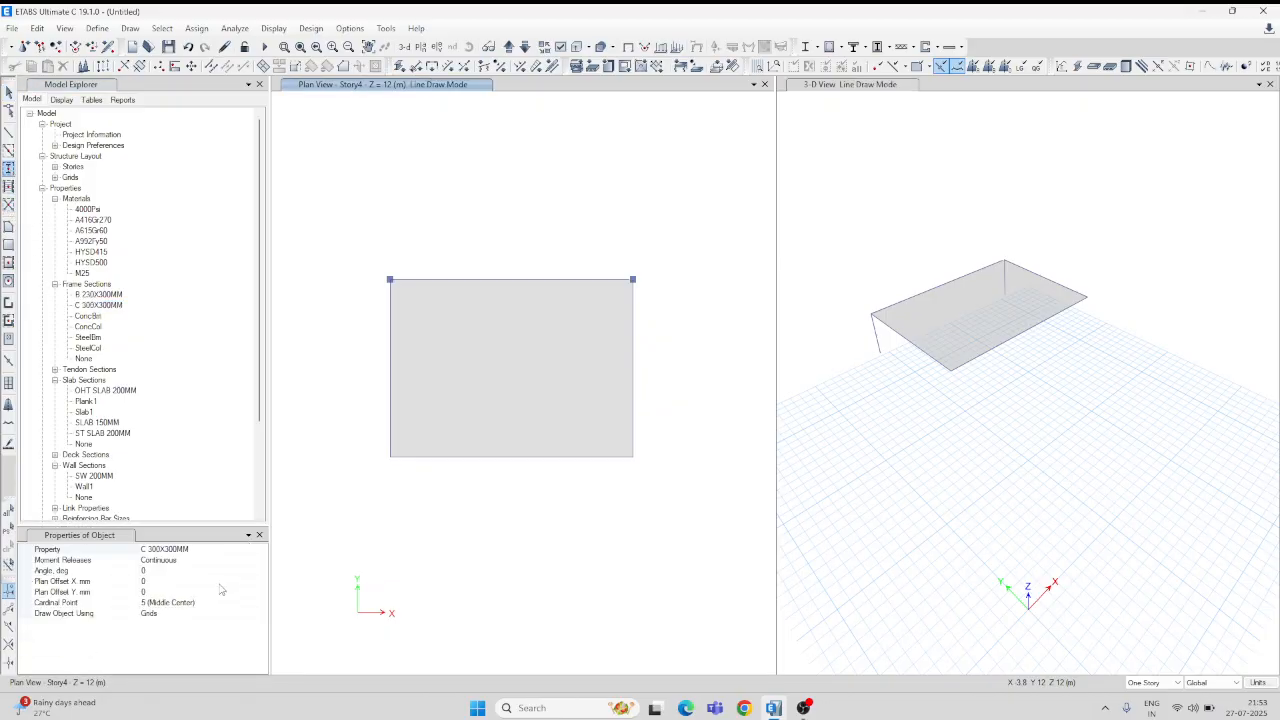
left_click(632, 457)
left_click(390, 457)
key("Escape")
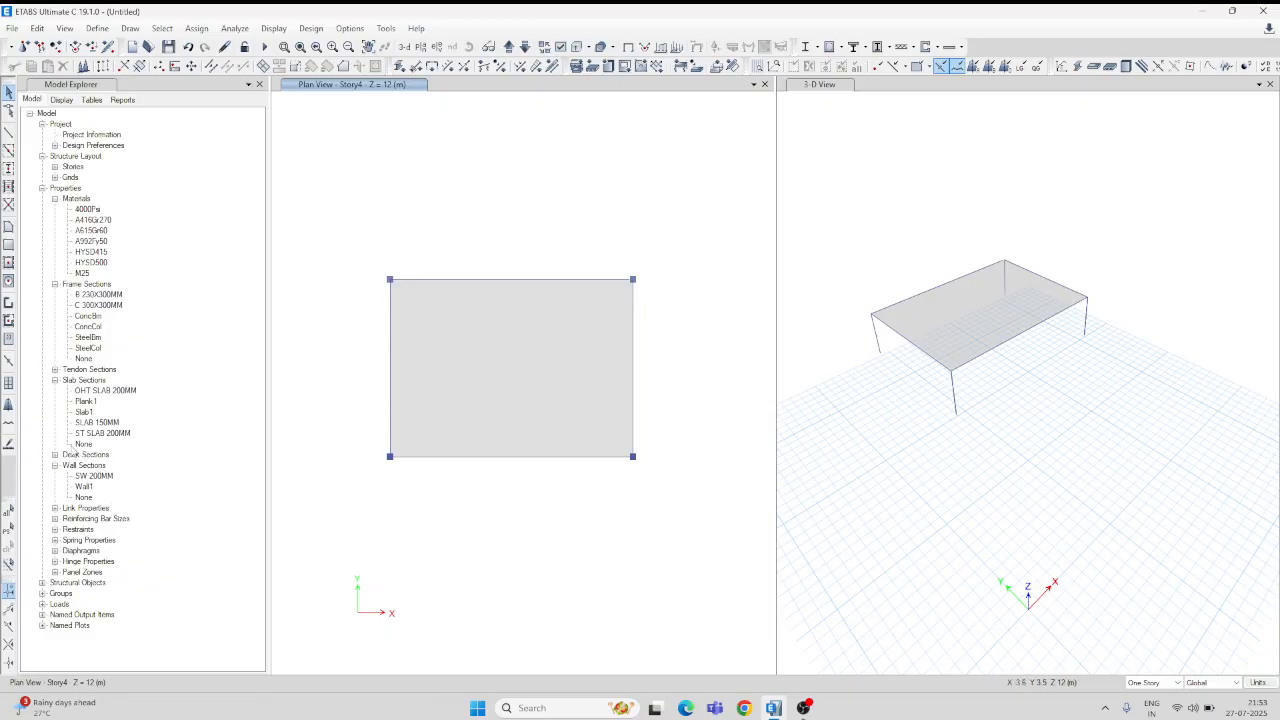
Step: Draw an SW 200MM wall from the slab's top-left to bottom-left corner with Auto Pier/Spandrel IDs set to Yes
left_click(9, 304)
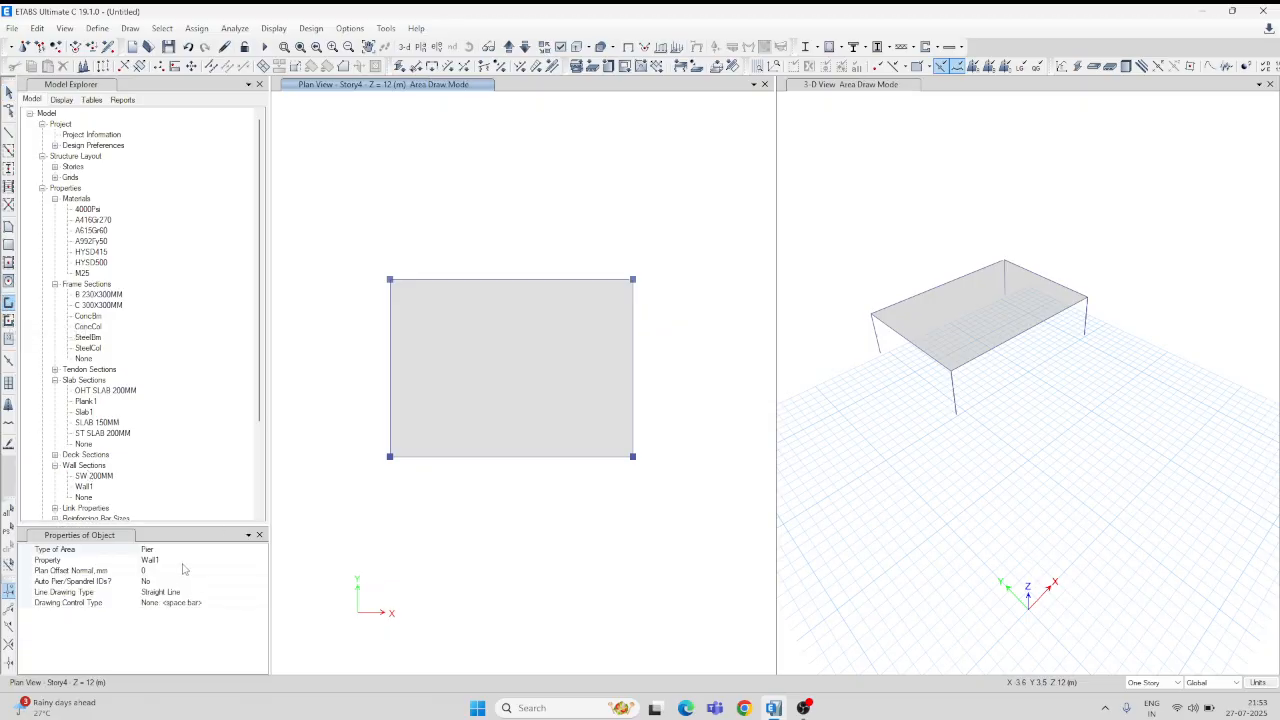
left_click(261, 560)
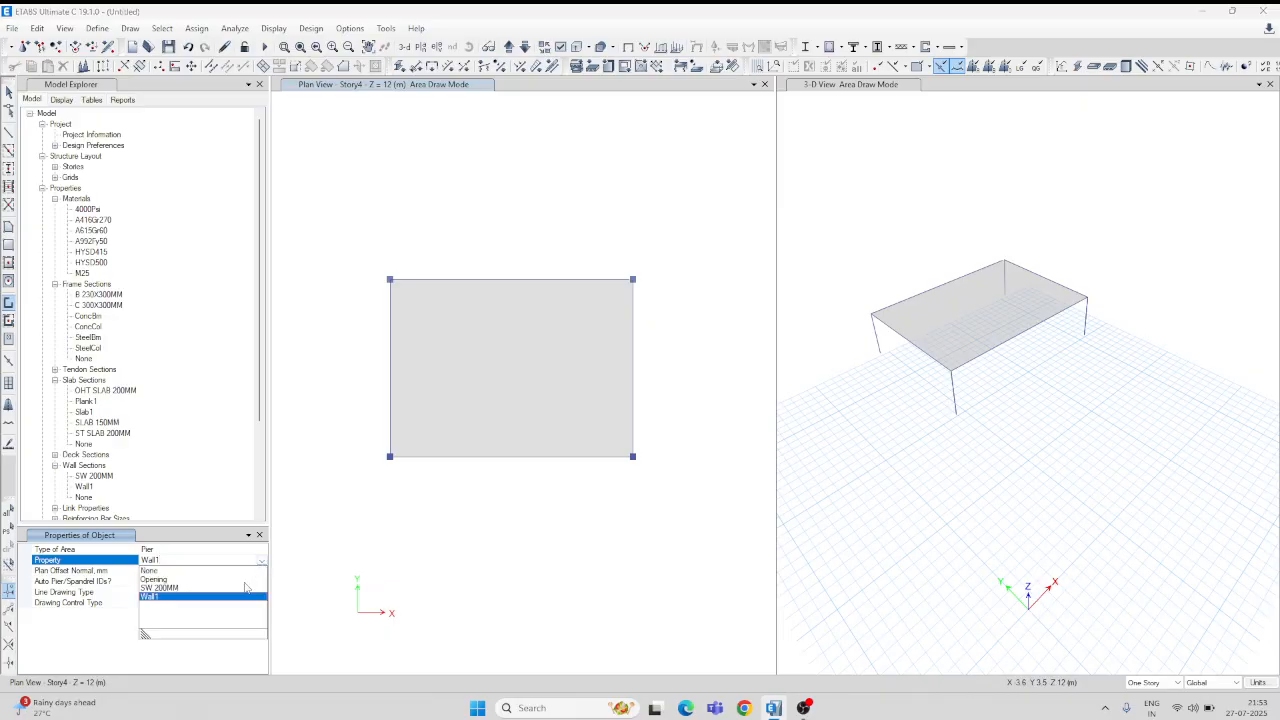
left_click(160, 588)
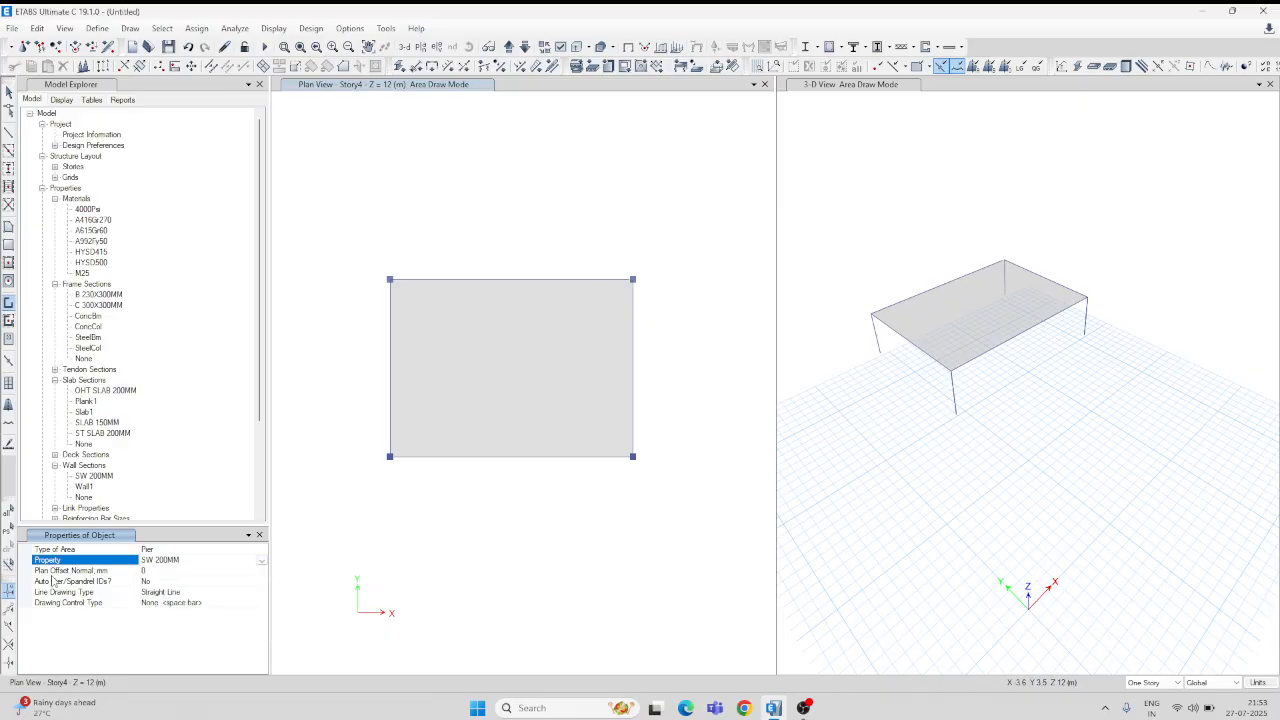
left_click(170, 584)
left_click(170, 584)
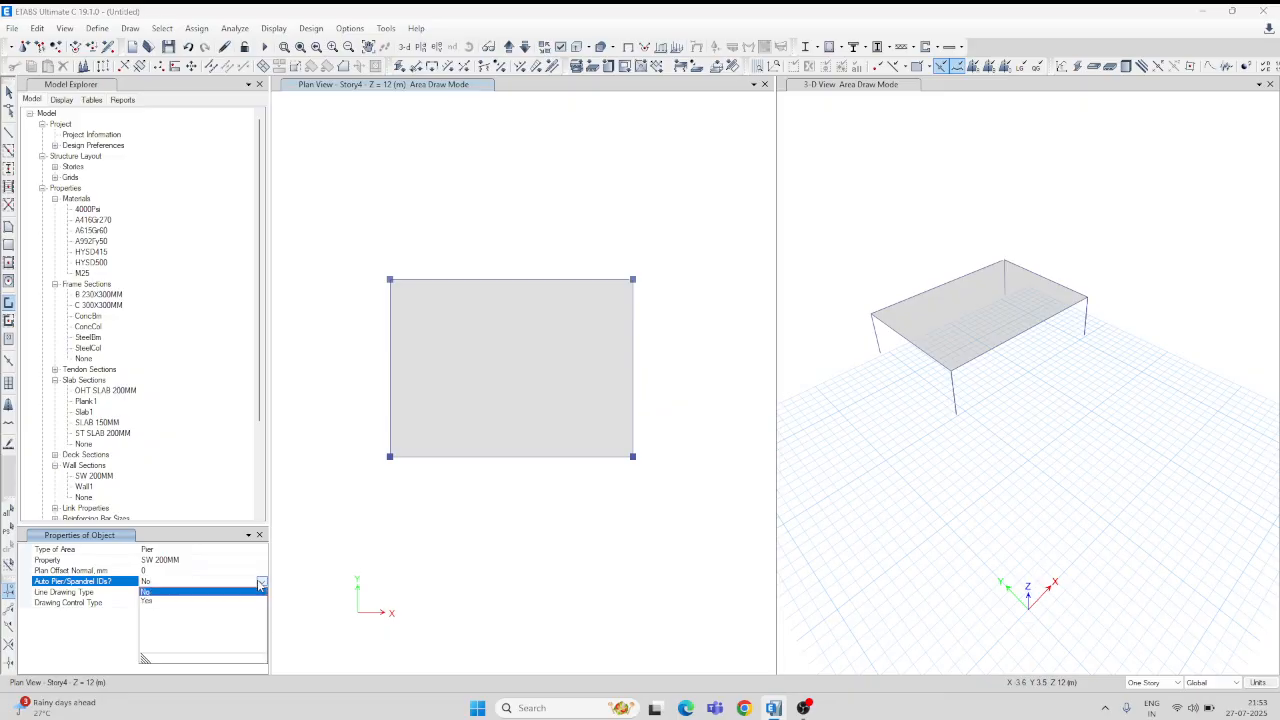
left_click(150, 602)
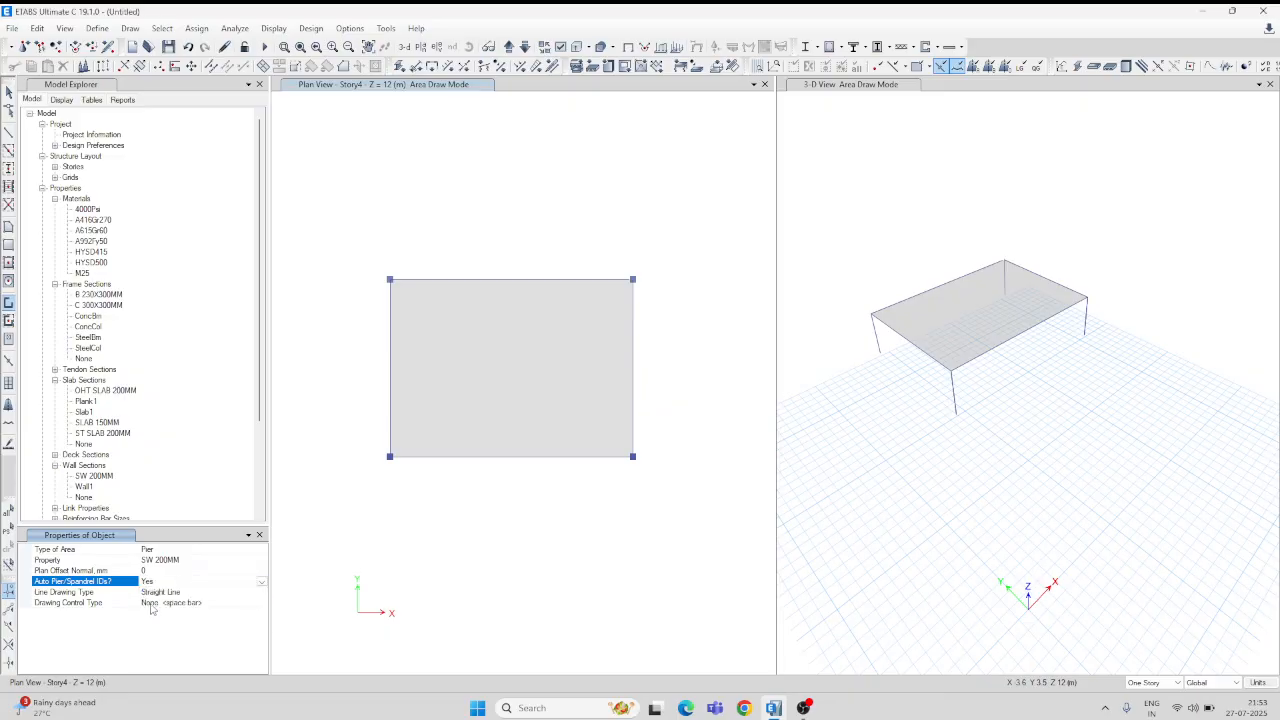
left_click(390, 280)
left_click(390, 457)
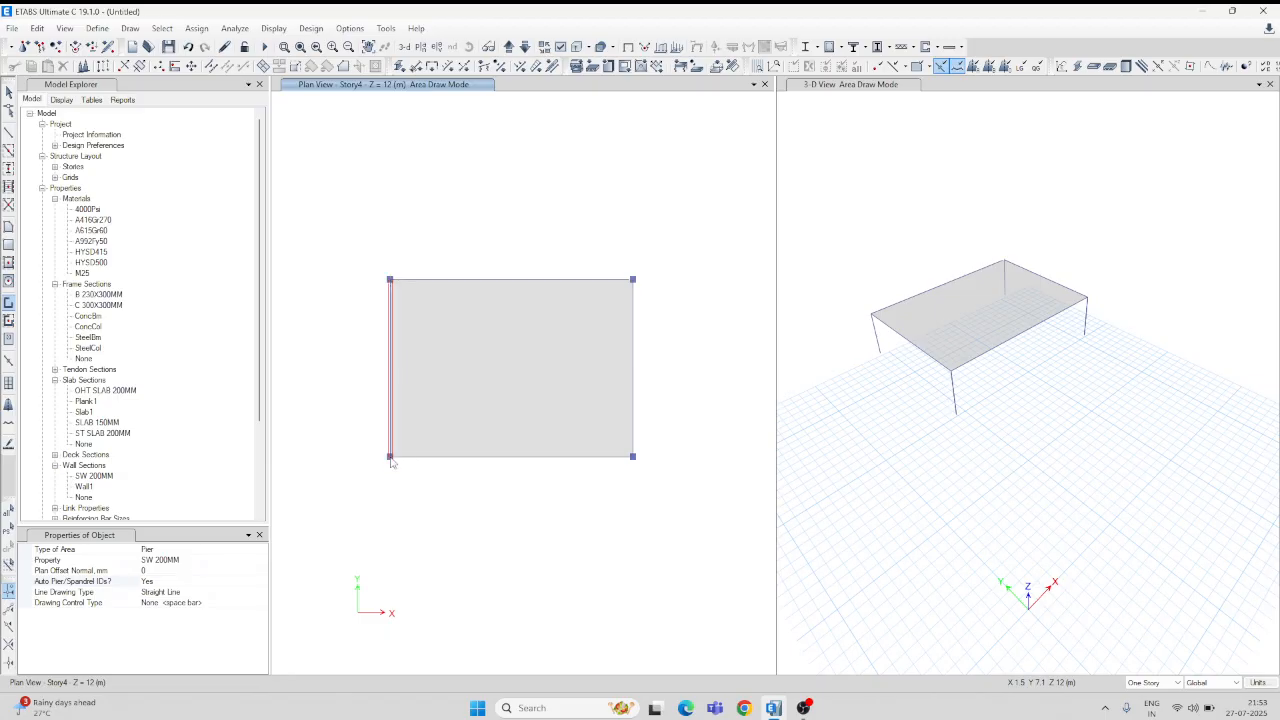
key("Escape")
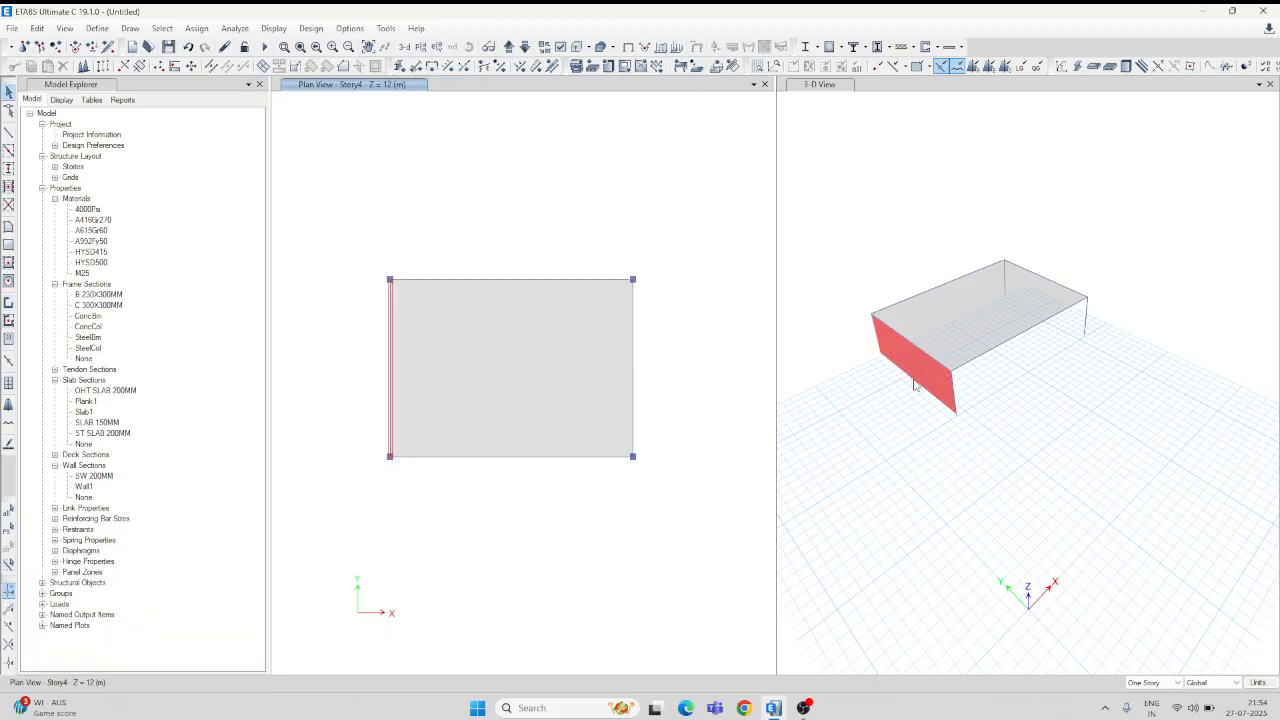
Step: Delete the duplicate beam lying on the left-edge wall line and dismiss the 3-D view options menu
scroll(392, 368, "up", 5)
left_click(411, 366)
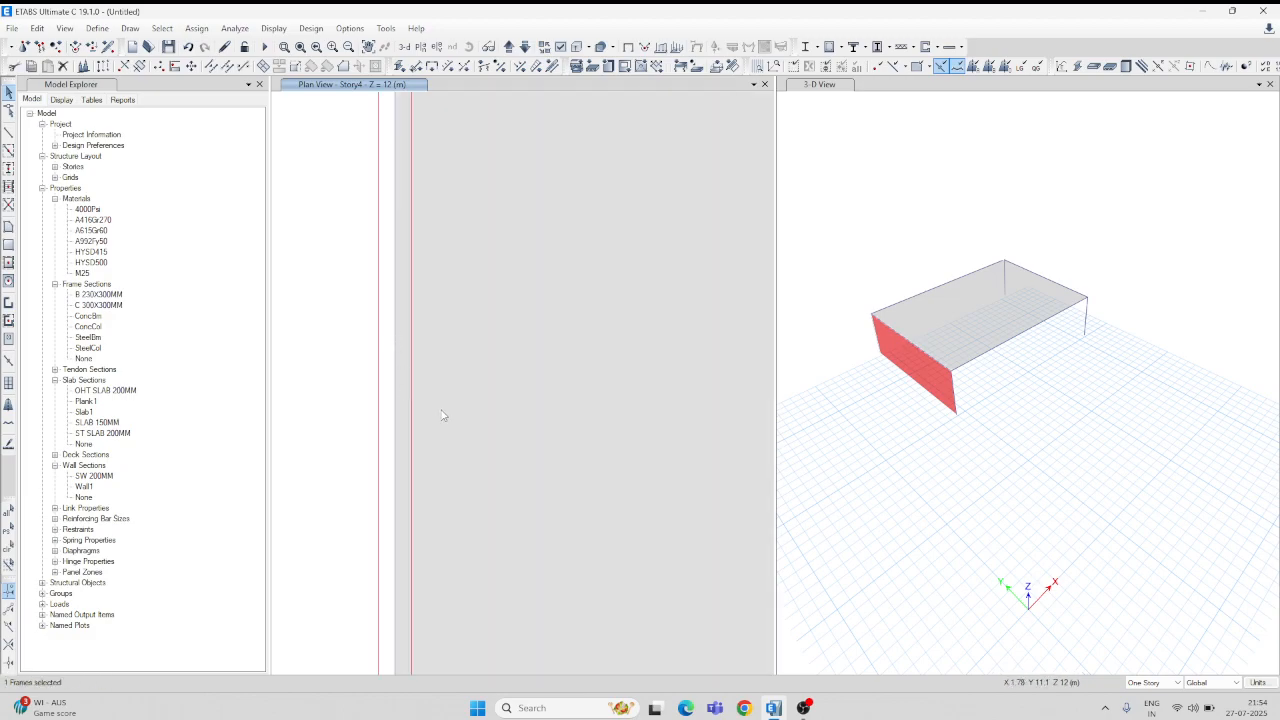
key("Delete")
scroll(446, 420, "down", 5)
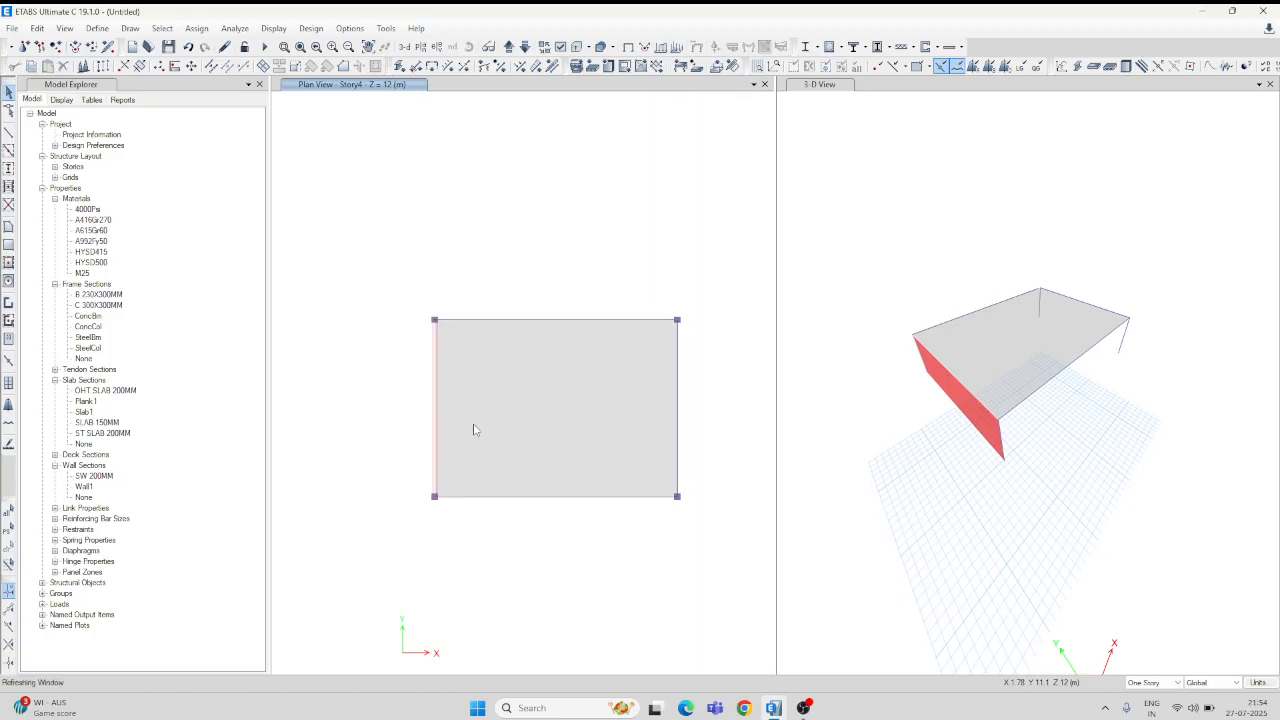
right_click(897, 313)
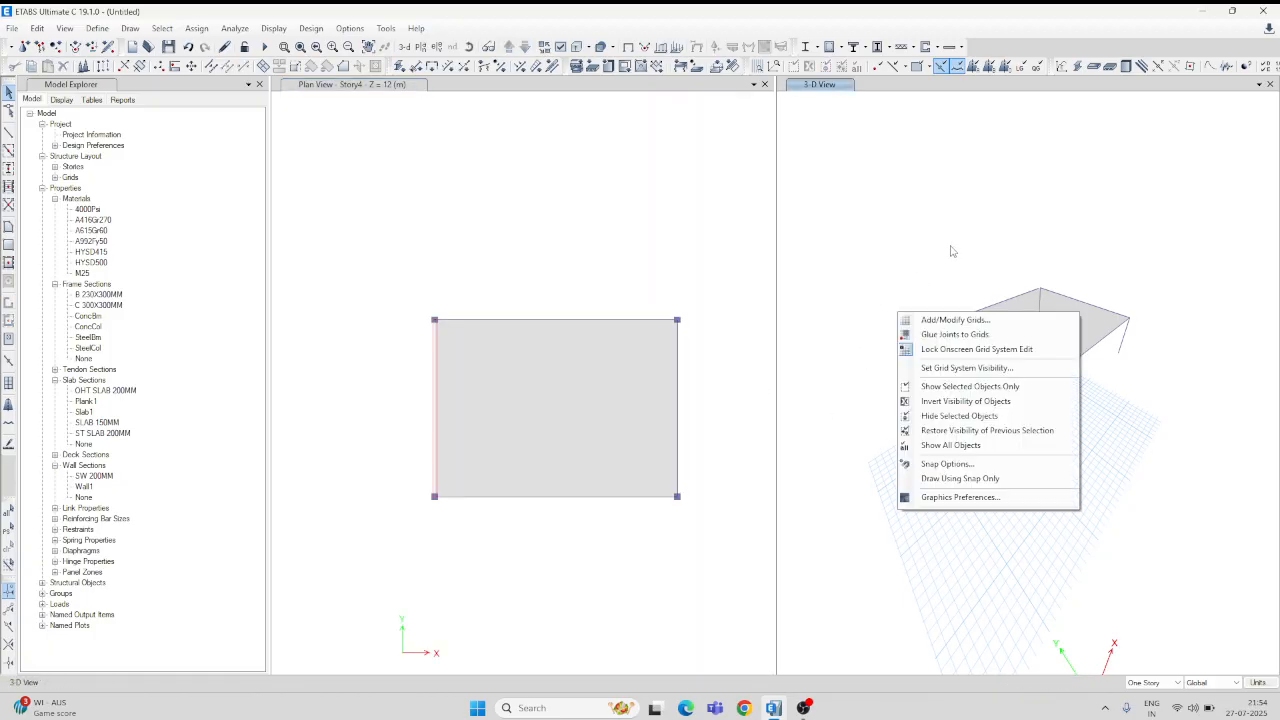
left_click(898, 270)
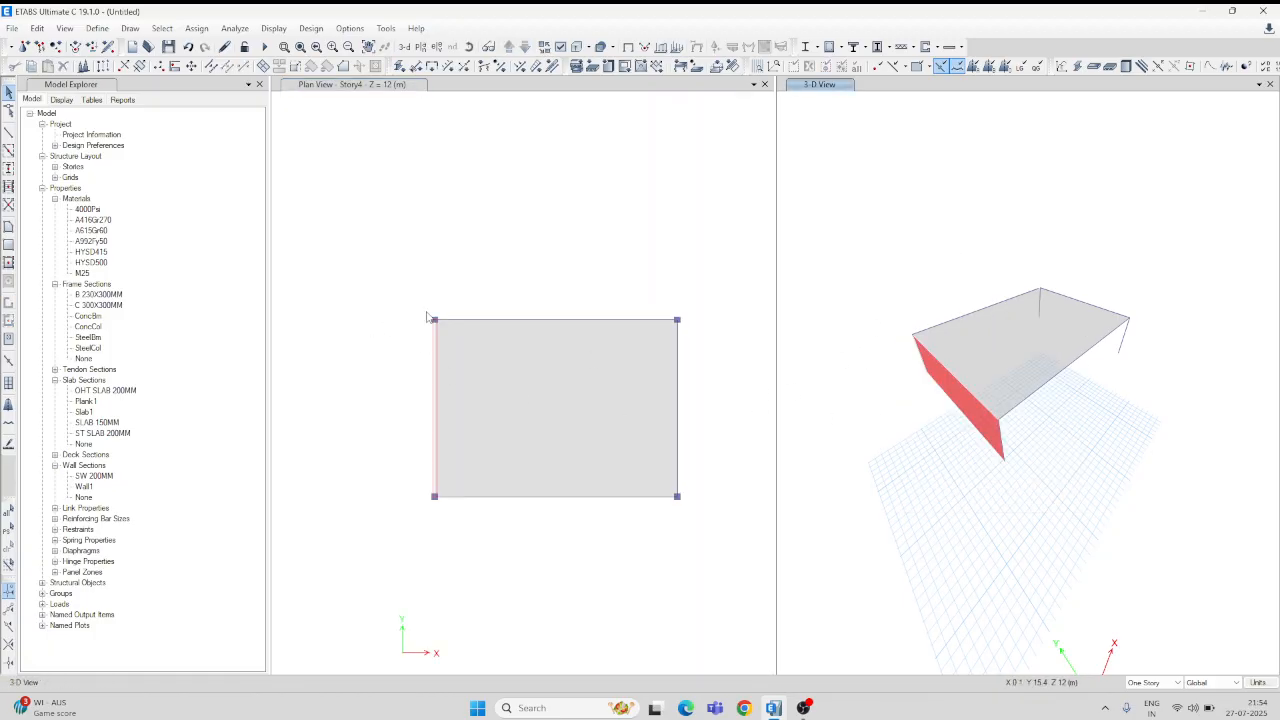